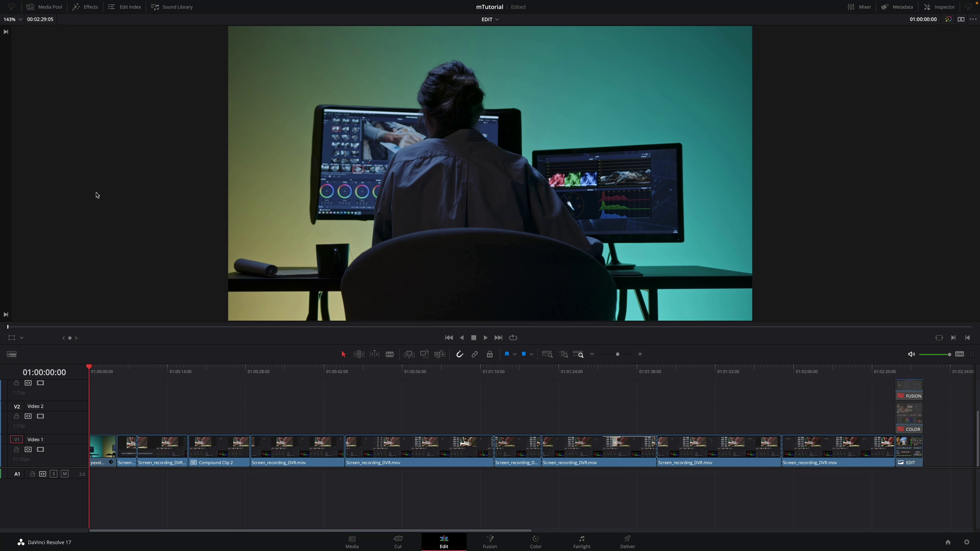
Filter the Effects Toolbox by 'mtutorial' and scroll to the mTutorial Title presets
click(89, 7)
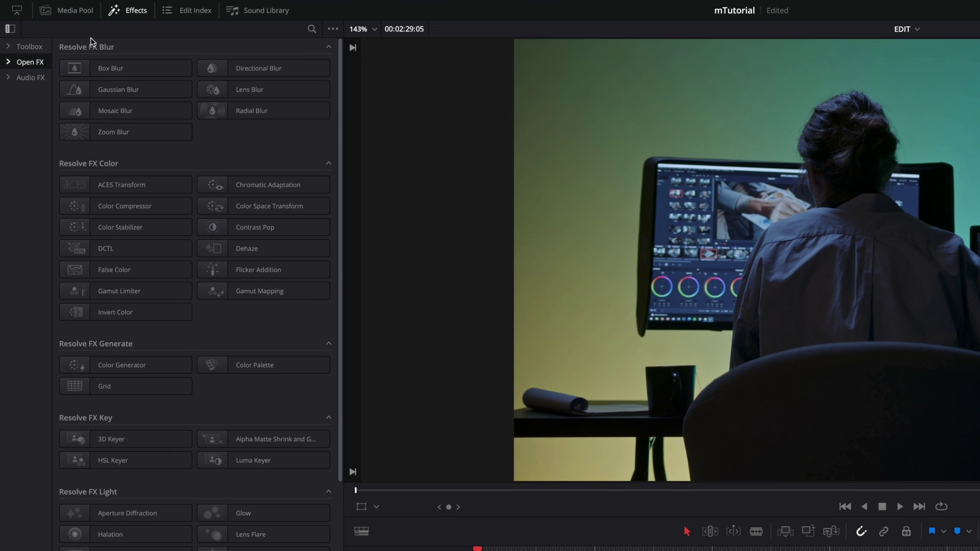
click(32, 48)
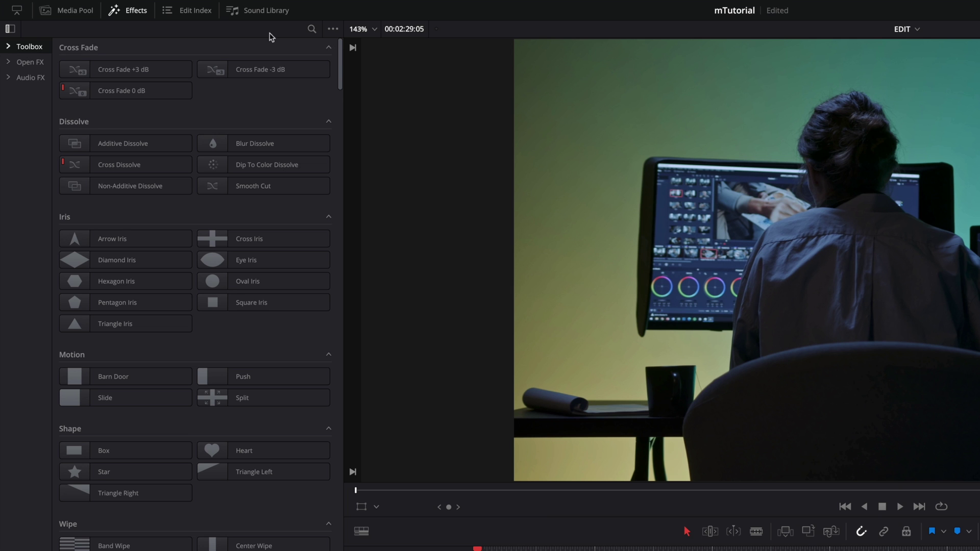
click(311, 29)
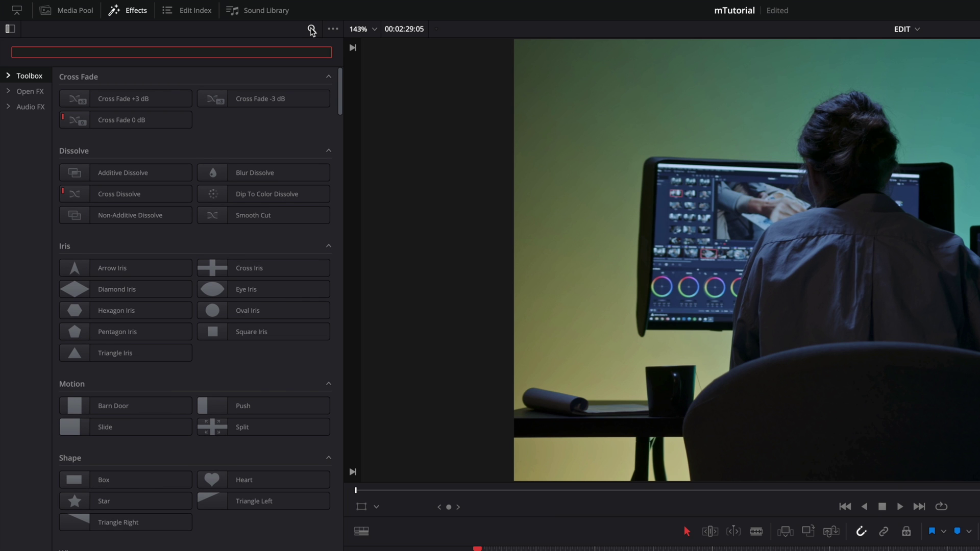
text(mtutorial)
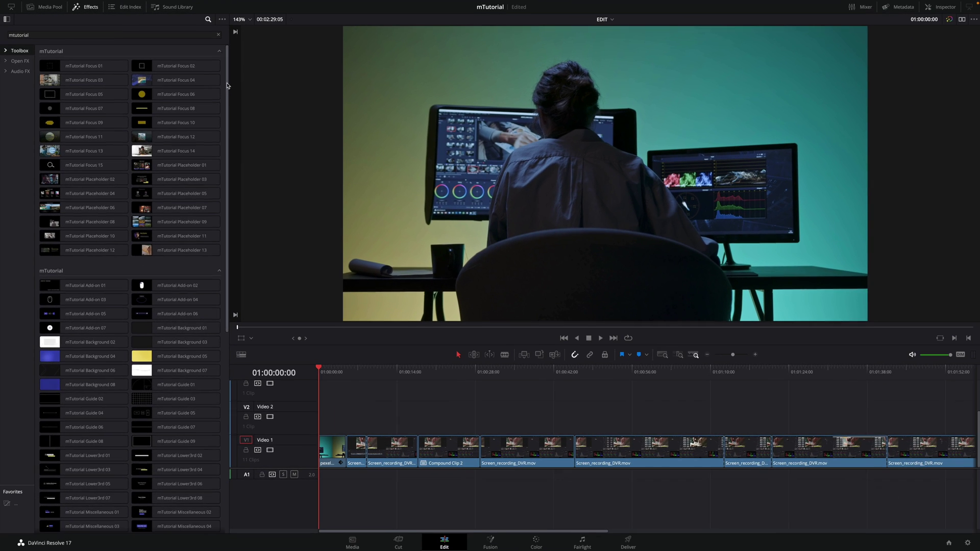
scroll(229, 86, down, 1)
drag(228, 88, 238, 290)
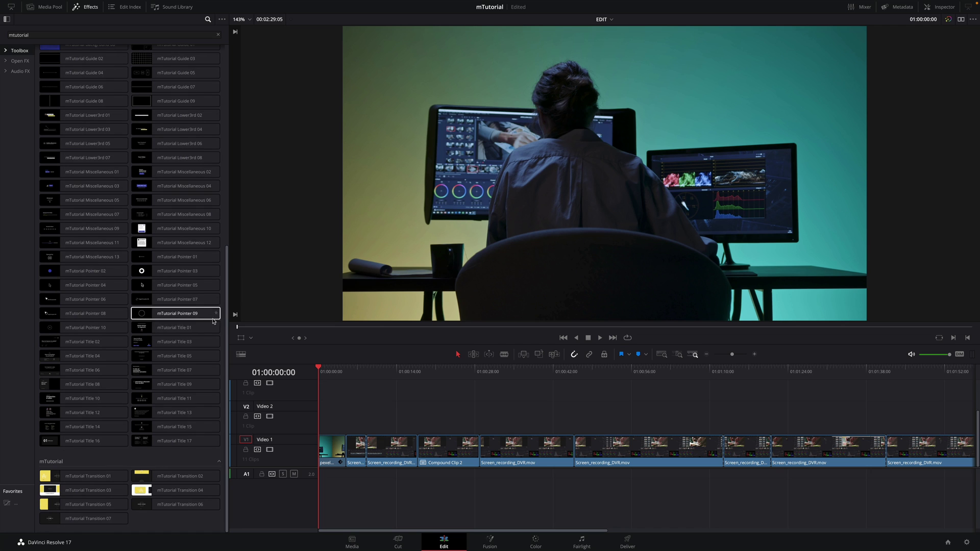
mouse_move(167, 329)
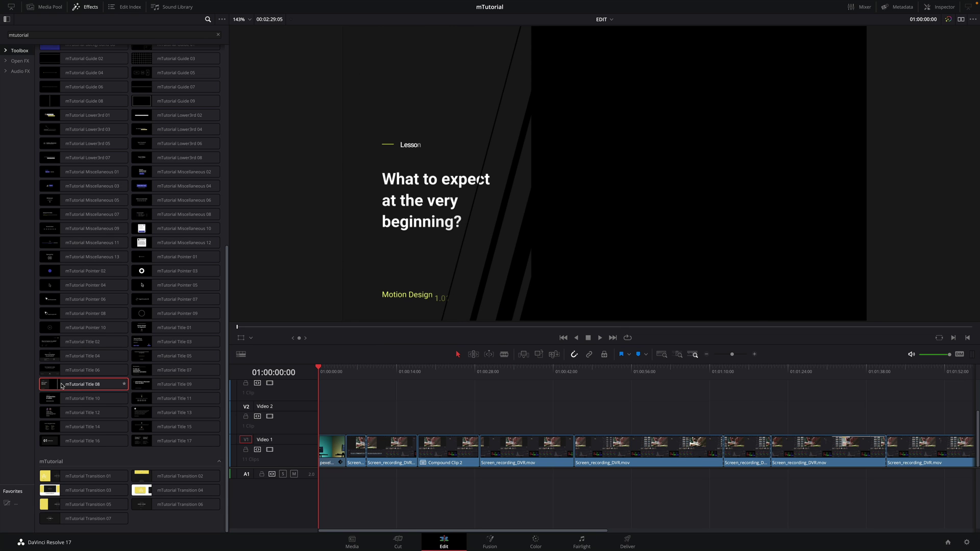
Place mTutorial Title 08 at the start of Video 2 and shift the footage to Position X 254
drag(61, 386, 333, 423)
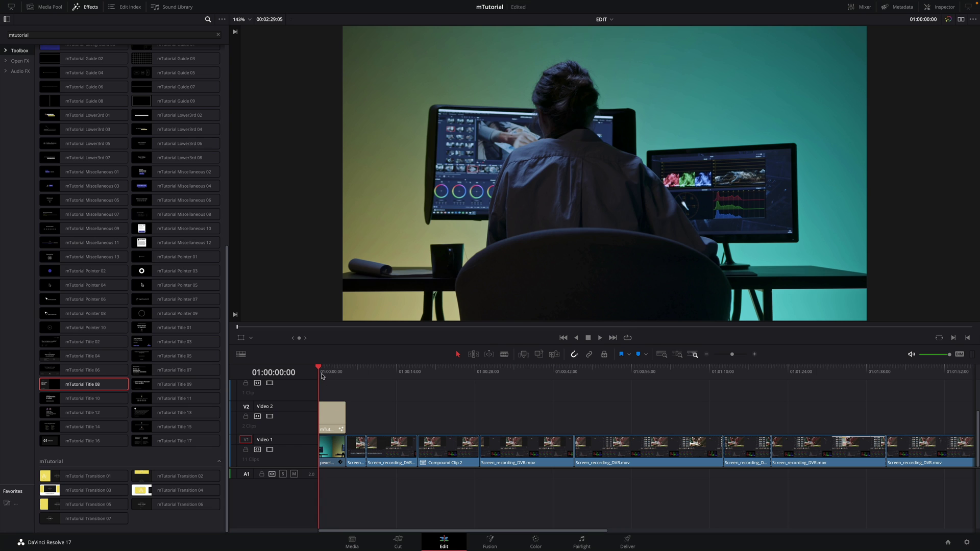
key(space)
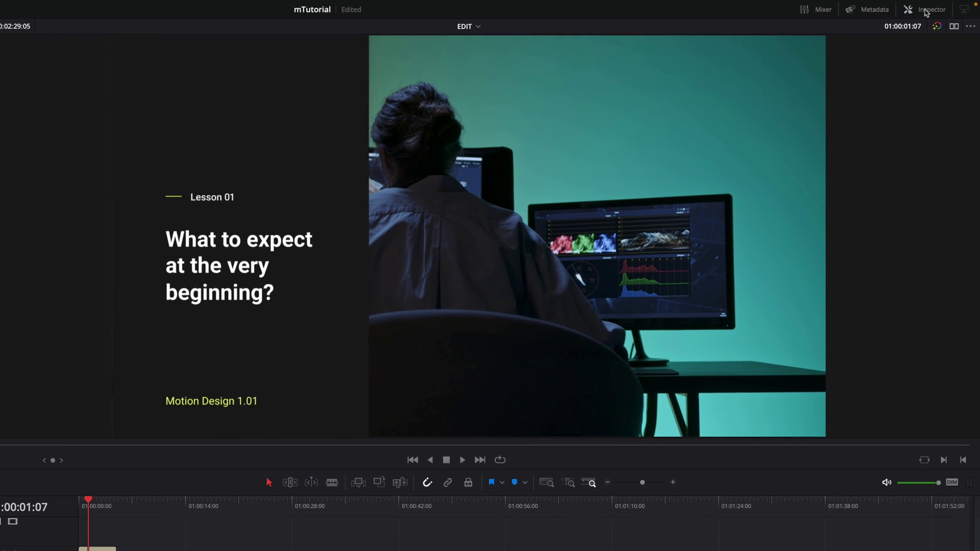
click(937, 8)
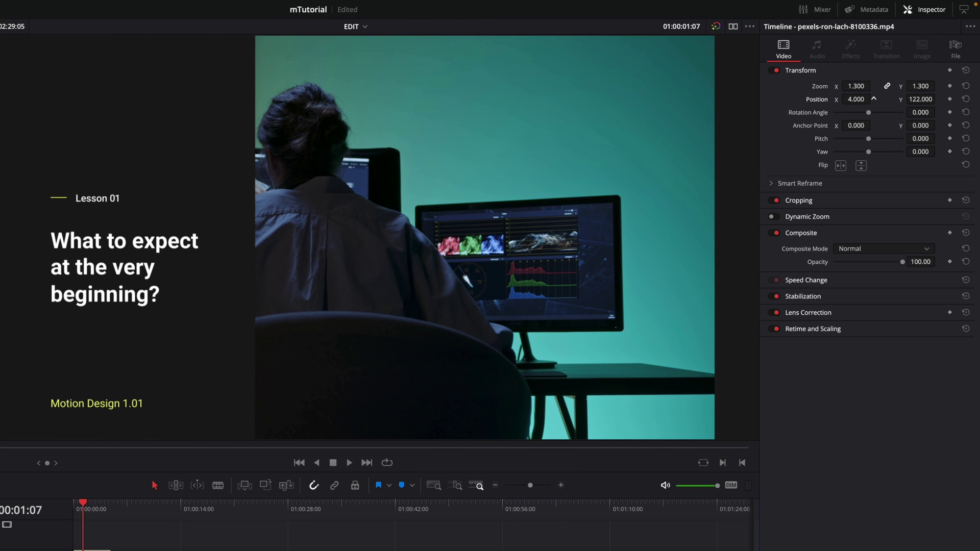
drag(873, 99, 937, 99)
click(71, 505)
key(space)
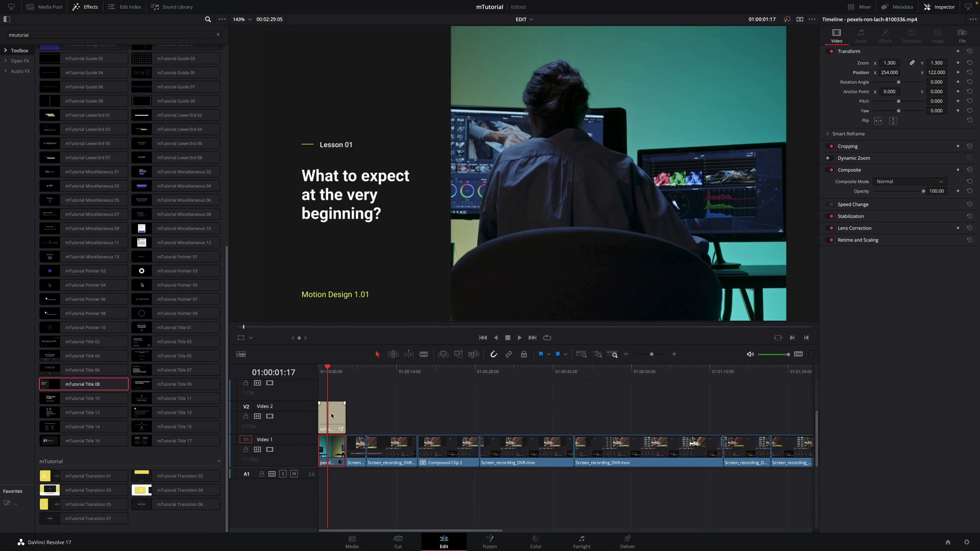
Turn off the title's Out animation while keeping its intro animation on
click(91, 550)
drag(319, 371, 322, 371)
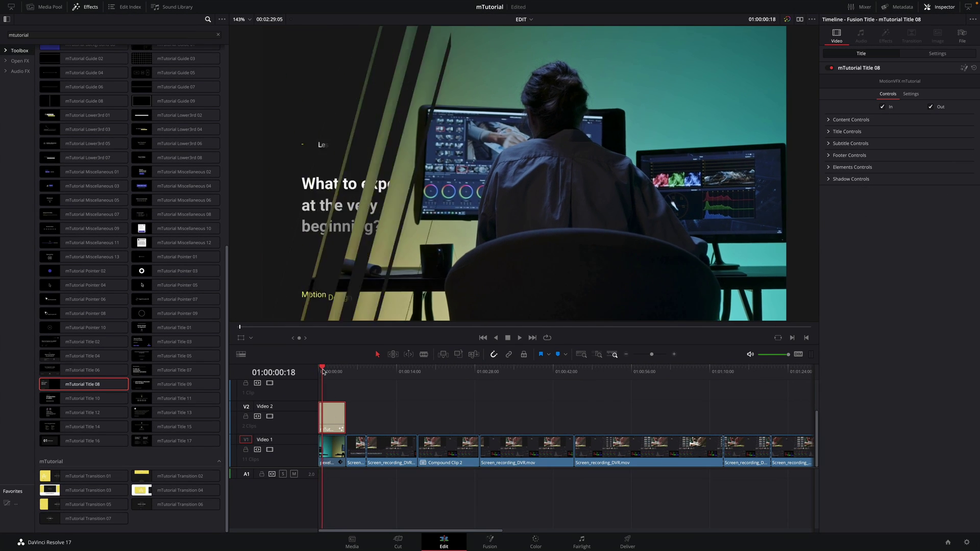
click(882, 108)
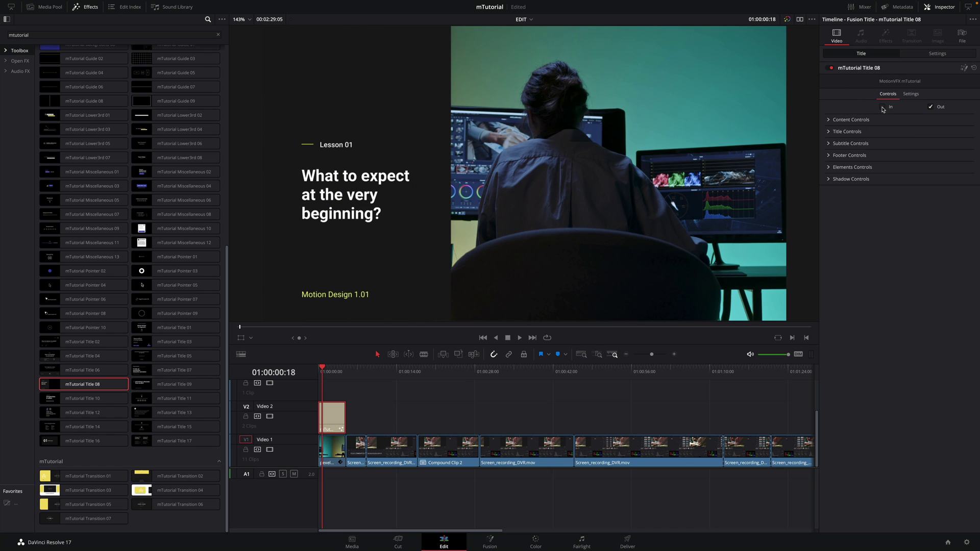
click(882, 107)
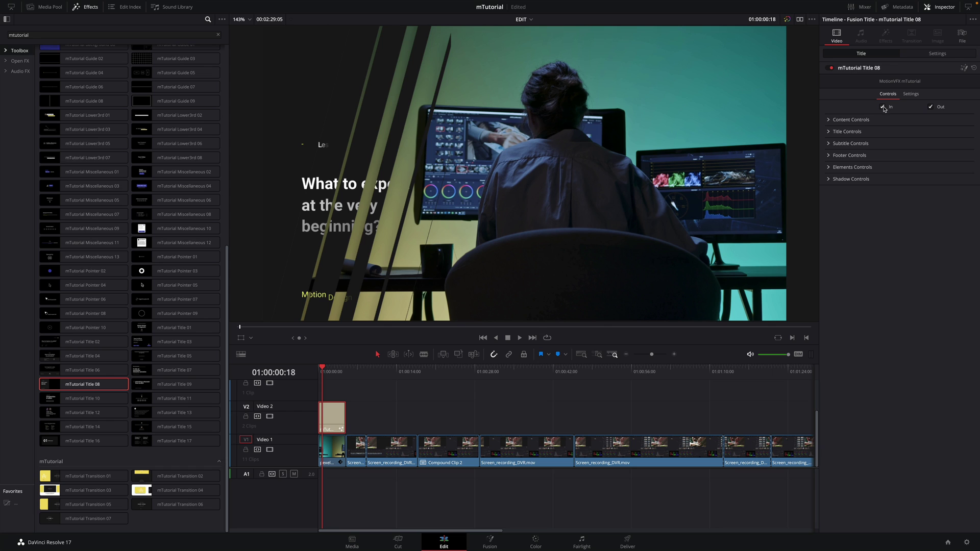
click(931, 107)
drag(321, 364, 331, 367)
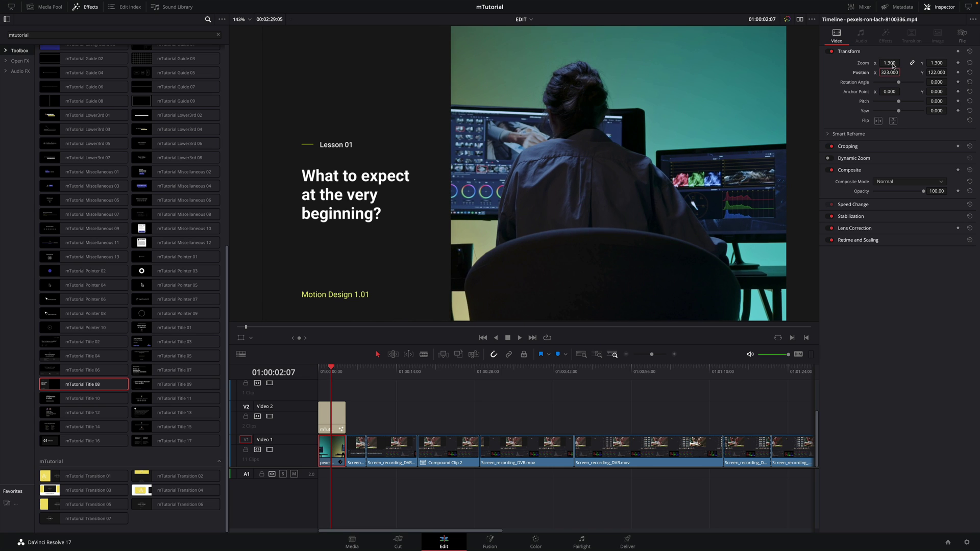
Enlarge the background video to 1.4 zoom at position X 323, Y 177
drag(886, 63, 945, 72)
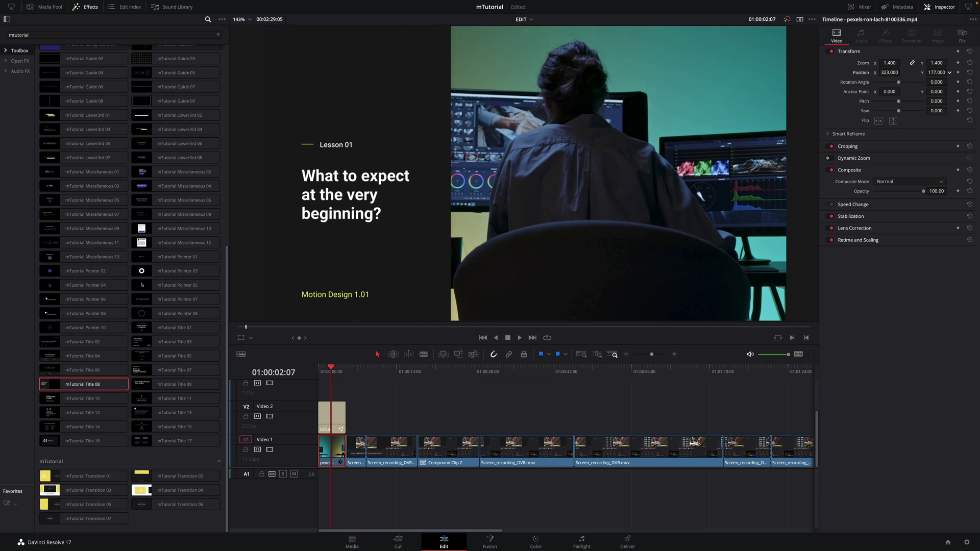
click(331, 371)
drag(331, 370, 321, 370)
Try enlarging the whole title card, then reset its scale to 1.0
click(328, 371)
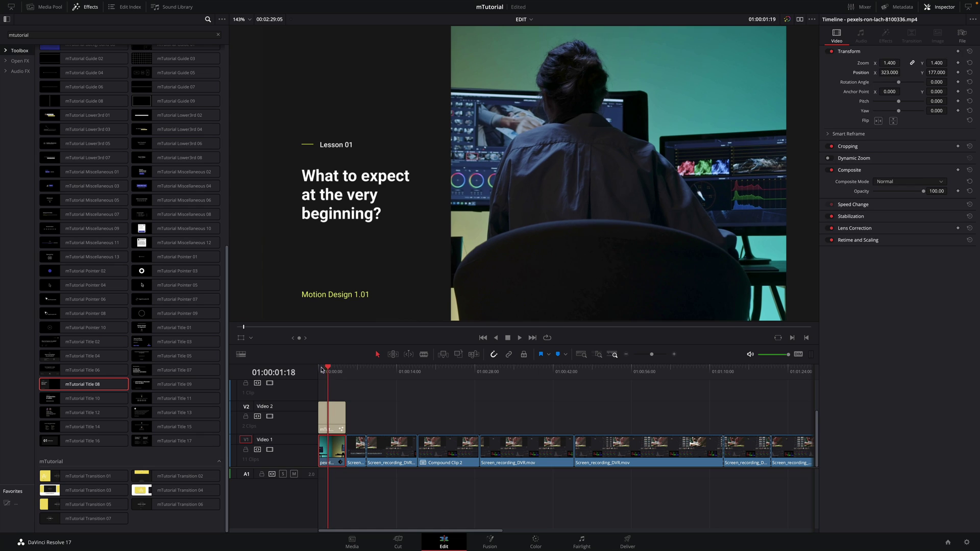
click(332, 415)
click(828, 120)
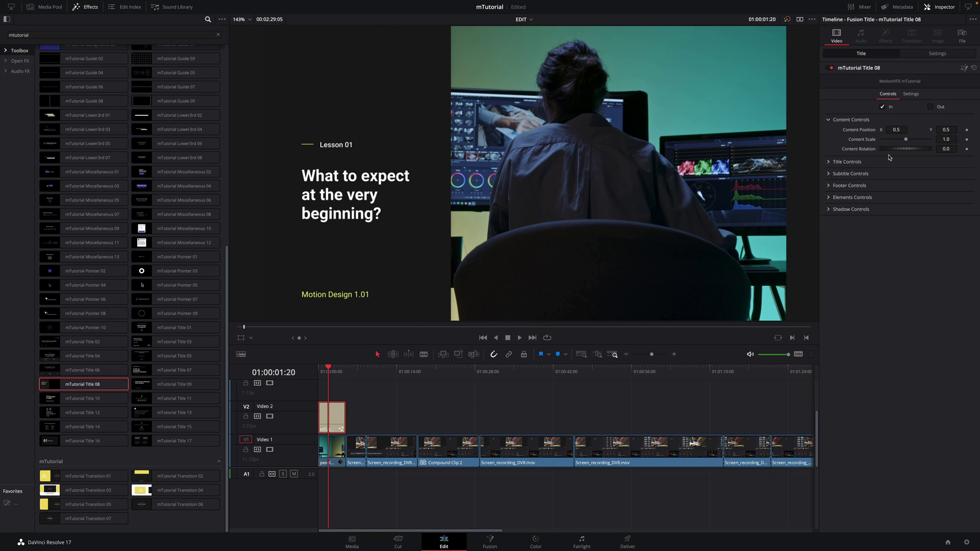
drag(906, 142, 910, 144)
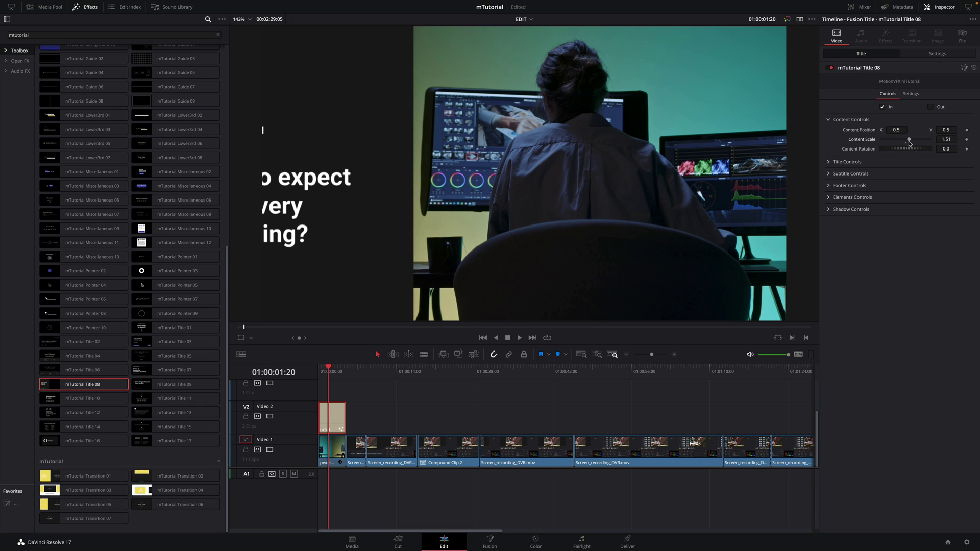
double_click(862, 139)
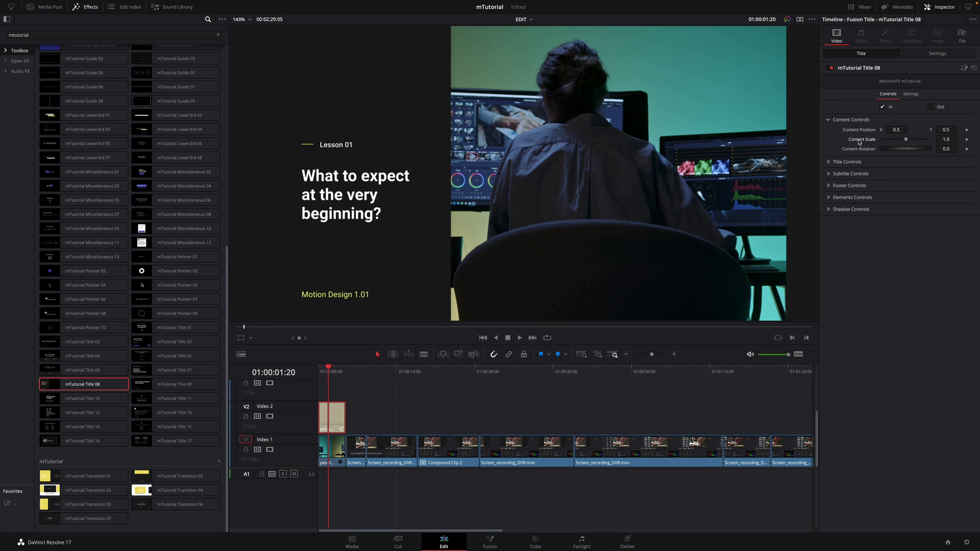
Change the subtitle text to 'Introduction to the Color Page'
click(829, 162)
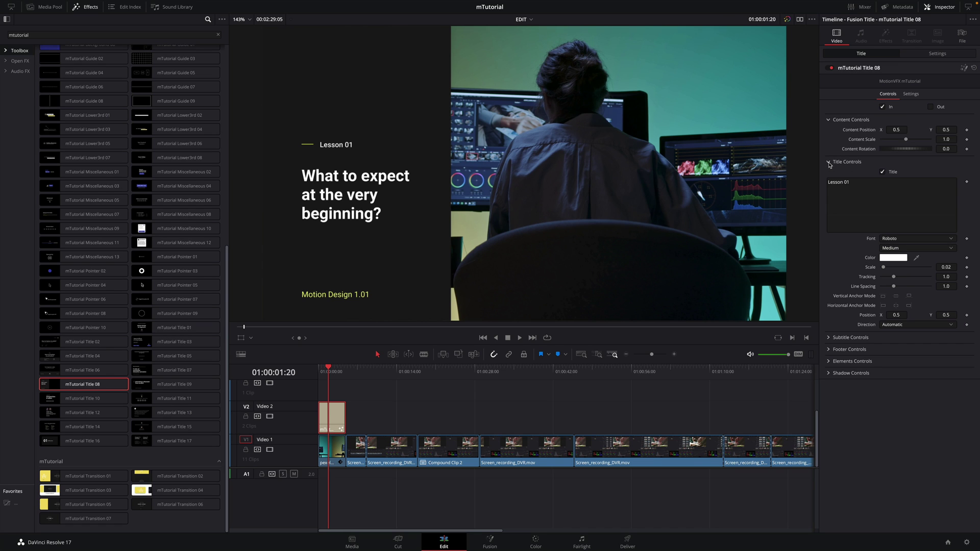
click(828, 337)
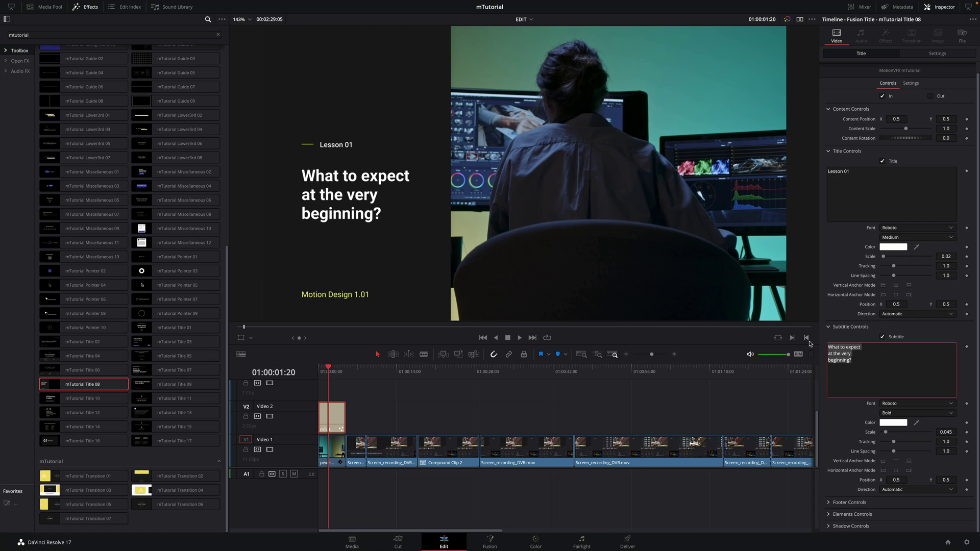
text(Introduction to )
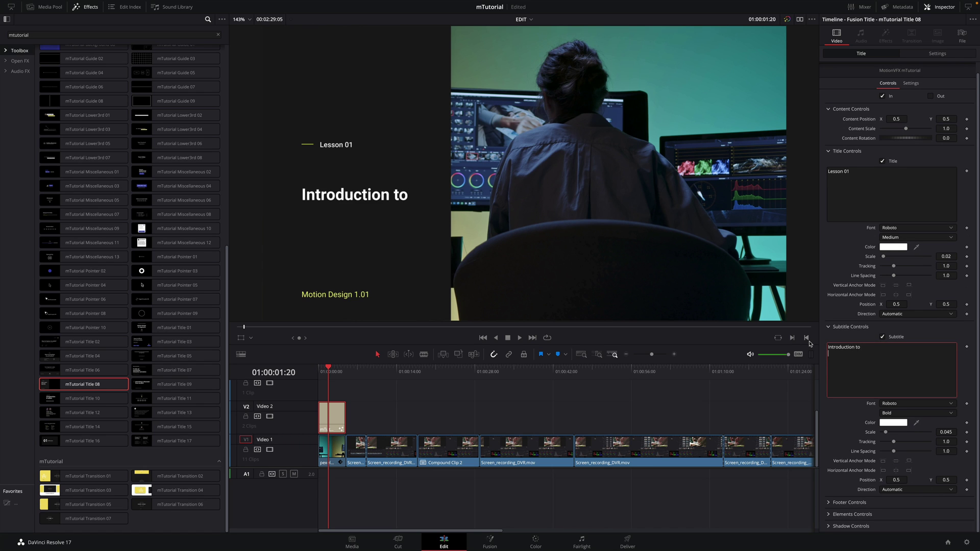
text(the Color Page)
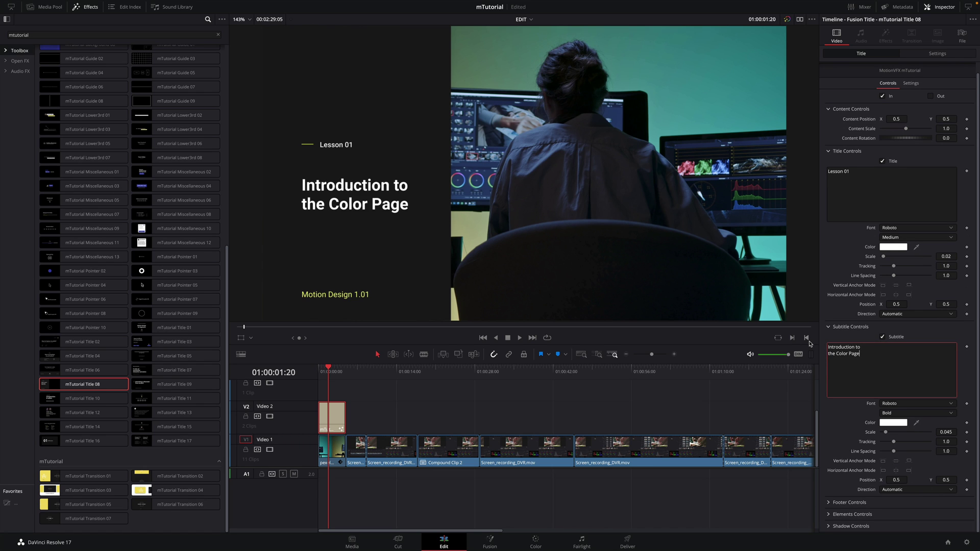
Replace 'Motion Design' in the footer with 'Davinci Resolve', keeping the Roboto font
click(828, 502)
scroll(839, 457, down, 4)
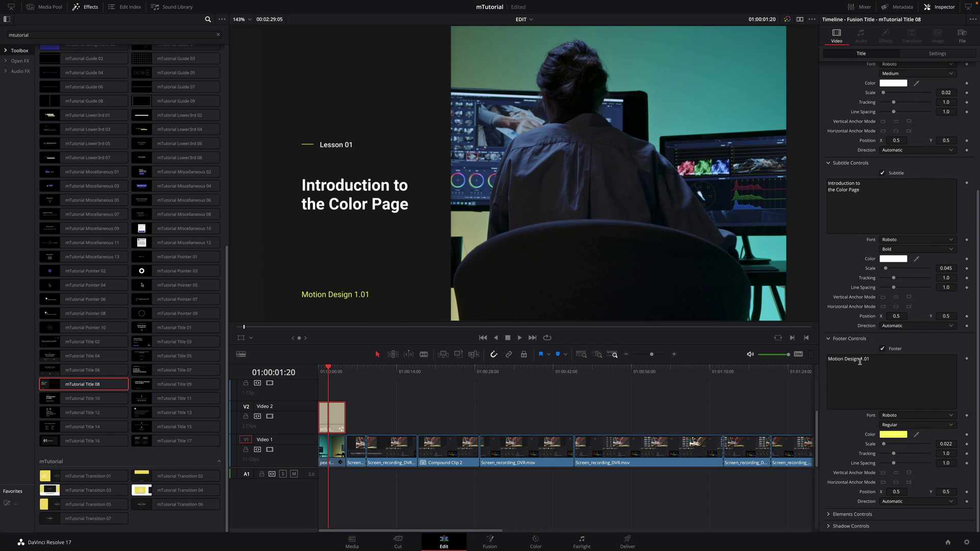
click(858, 358)
drag(858, 359, 812, 357)
text(Davinci Res)
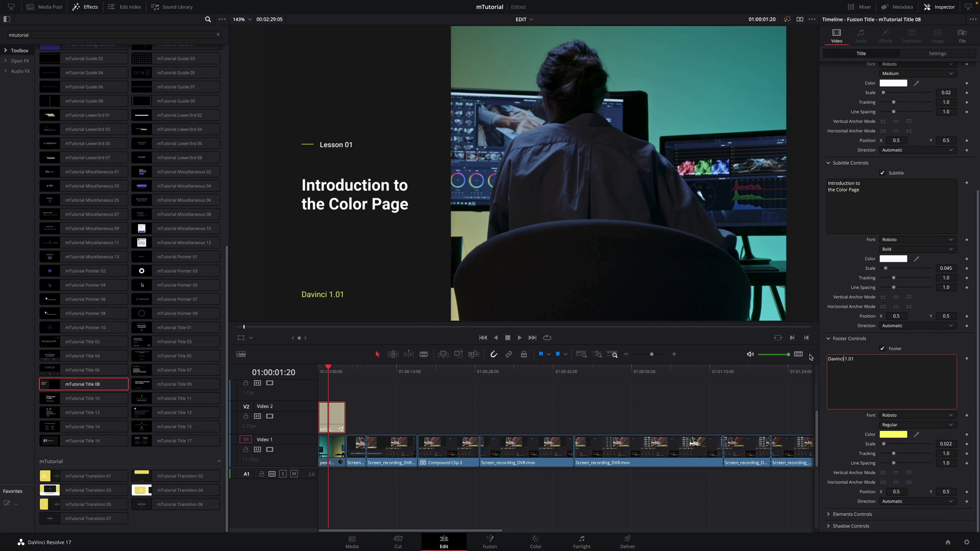
text(olve)
click(897, 416)
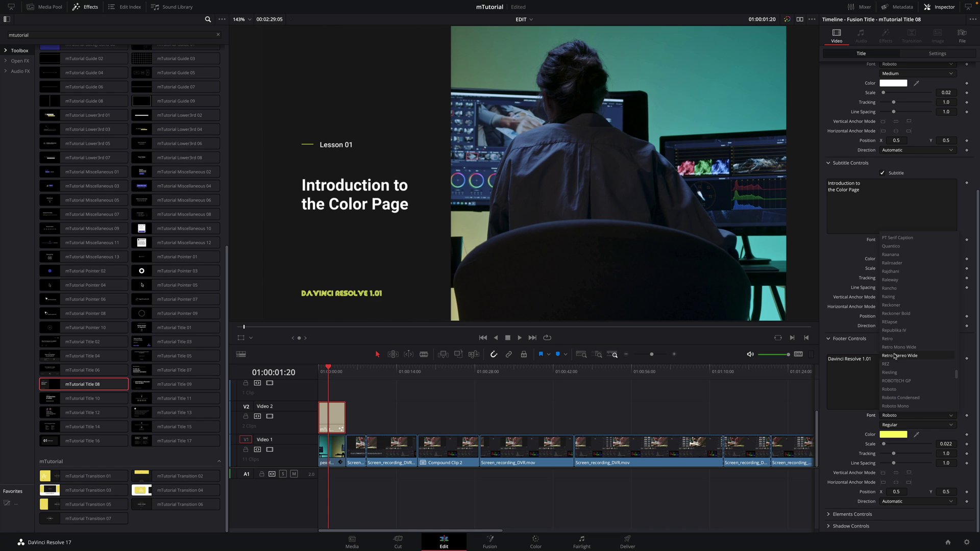
click(830, 427)
Test a dark blue colour for the title's background rectangle, then undo it
click(851, 513)
scroll(868, 408, down, 4)
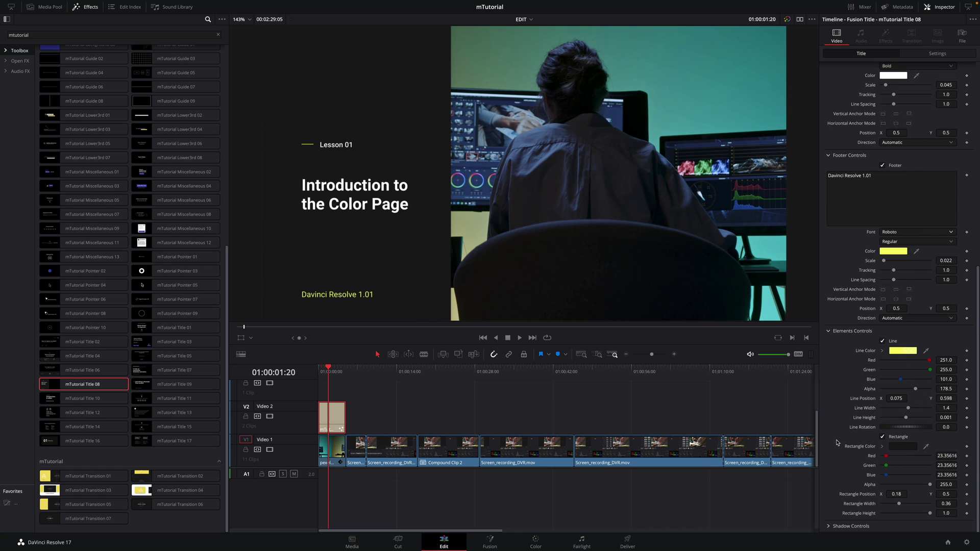
click(903, 447)
click(748, 330)
key(Return)
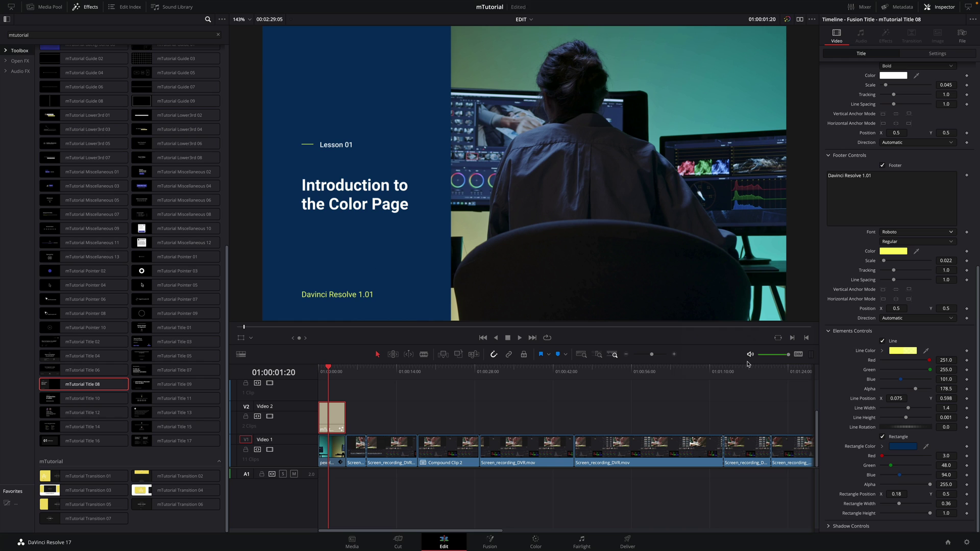
key(ctrl+z)
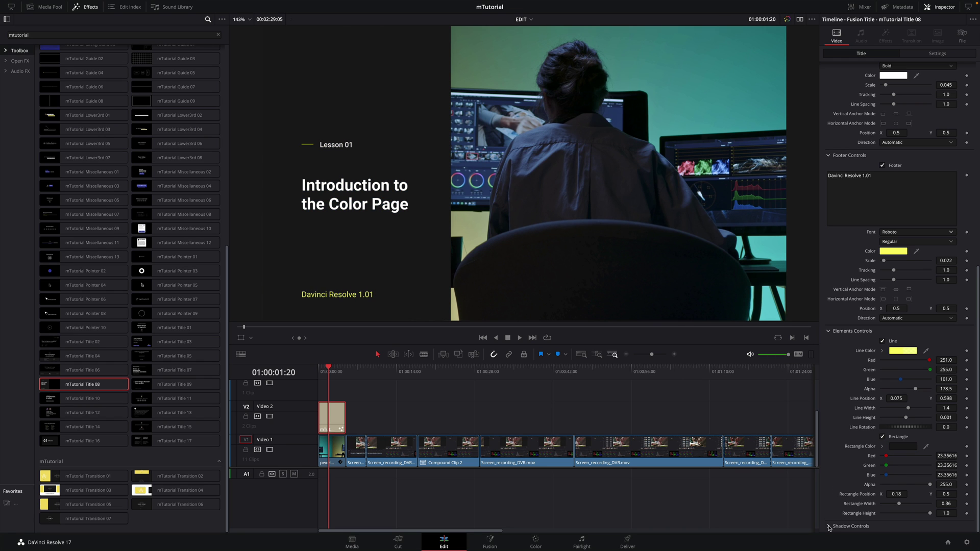
Look over the title's drop shadow settings and return to the timeline start
click(828, 526)
scroll(832, 478, down, 2)
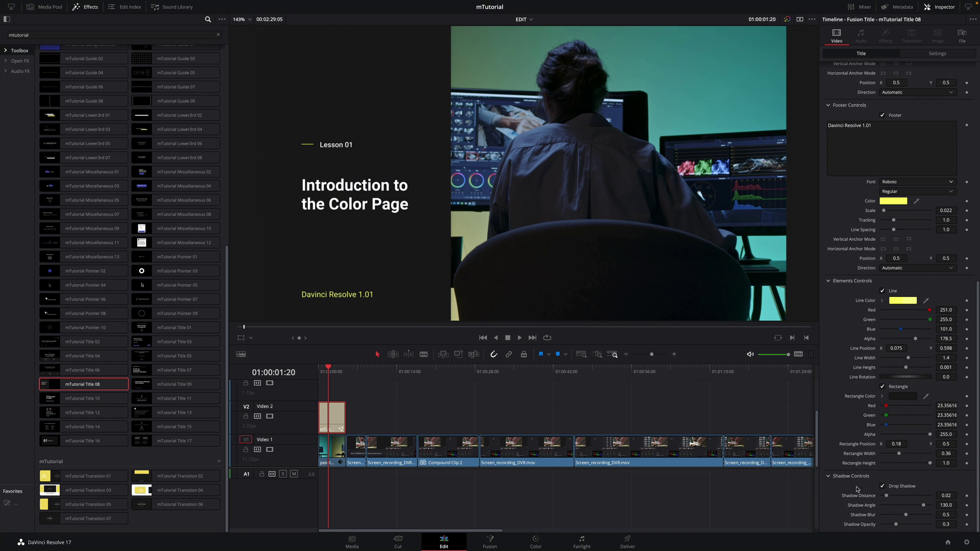
scroll(841, 439, up, 15)
click(320, 371)
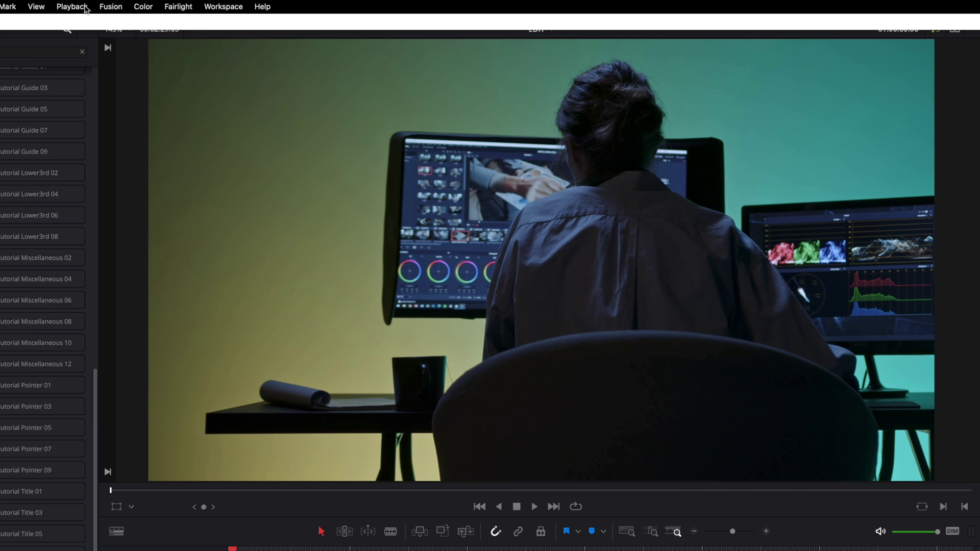
Set Playback > Render Cache to None and play the timeline past the Lesson 01 title
click(82, 8)
mouse_move(93, 76)
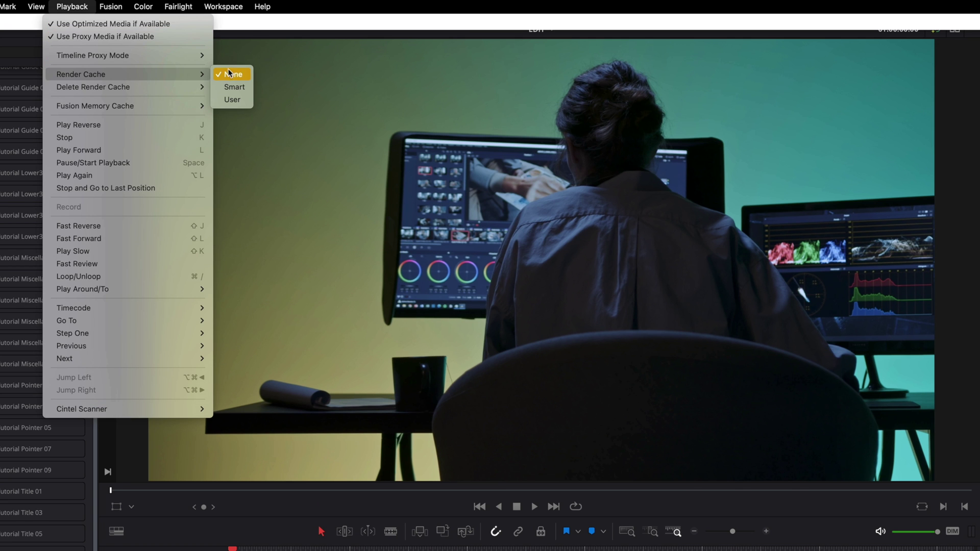
click(233, 88)
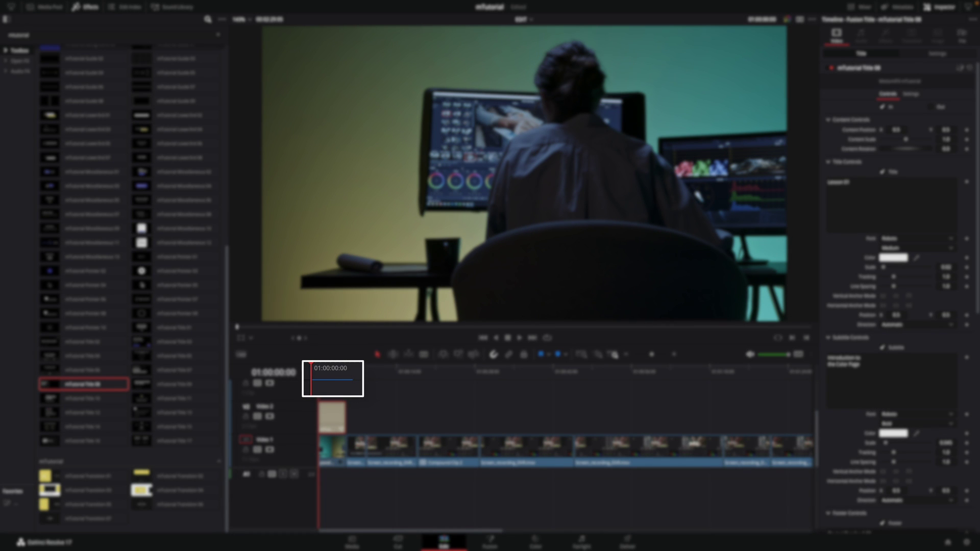
key(space)
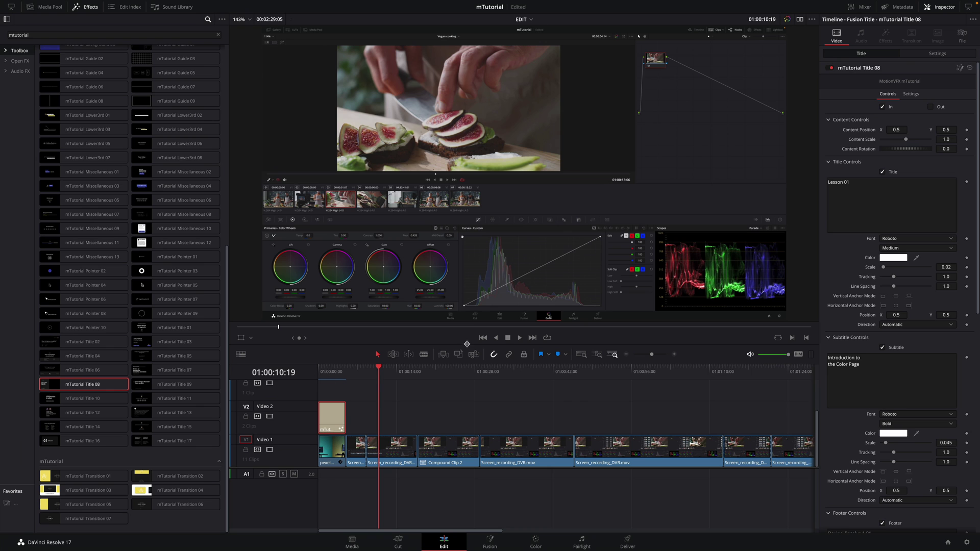
Place mTutorial Pointer 07 on Video 2 over the grading footage and select it
mouse_move(381, 371)
mouse_down()
mouse_move(365, 371)
mouse_move(374, 371)
mouse_up()
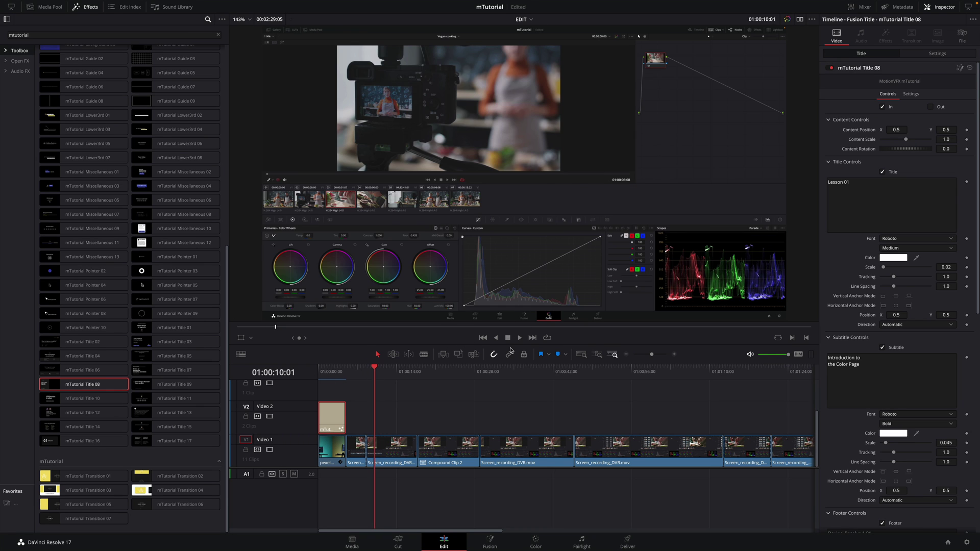
key(Left)
key(Left)
key(Left)
key(Left)
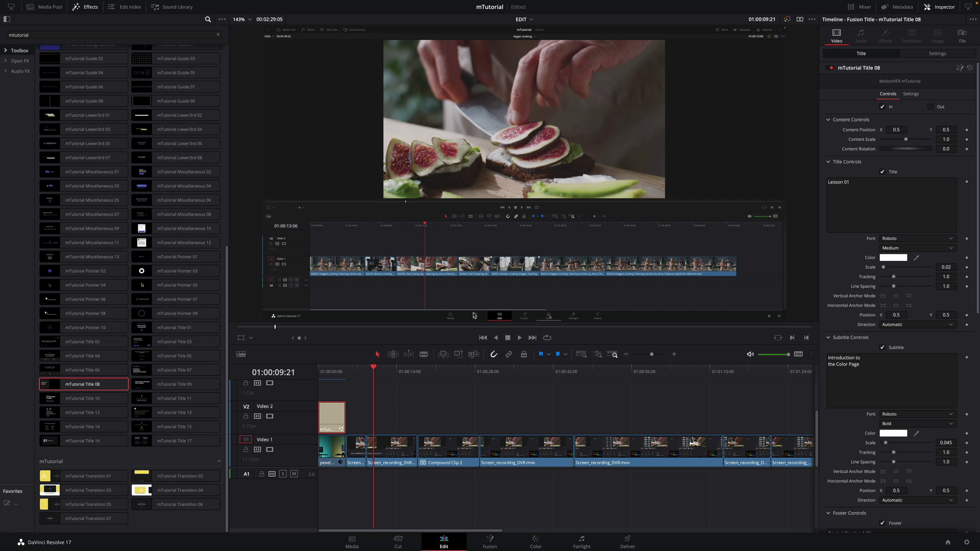
mouse_move(145, 275)
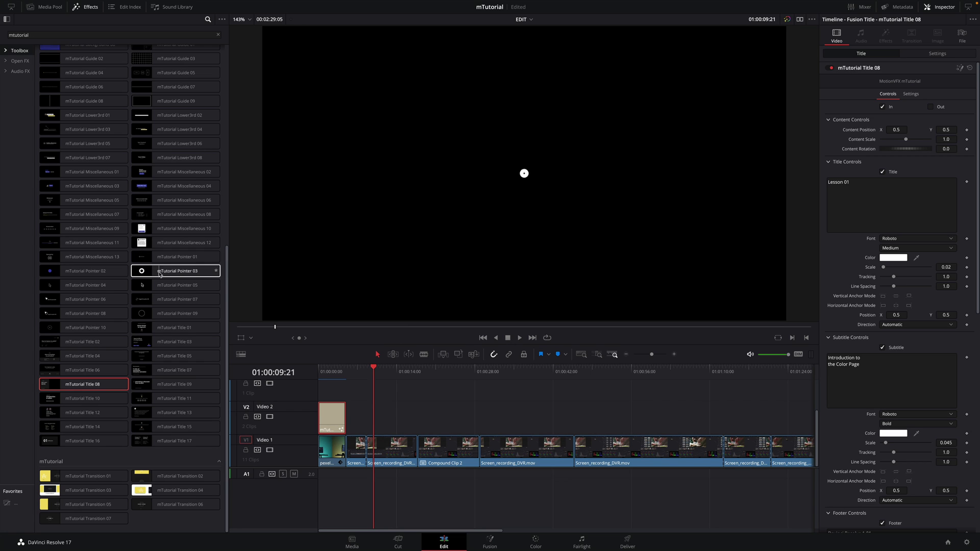
mouse_move(161, 301)
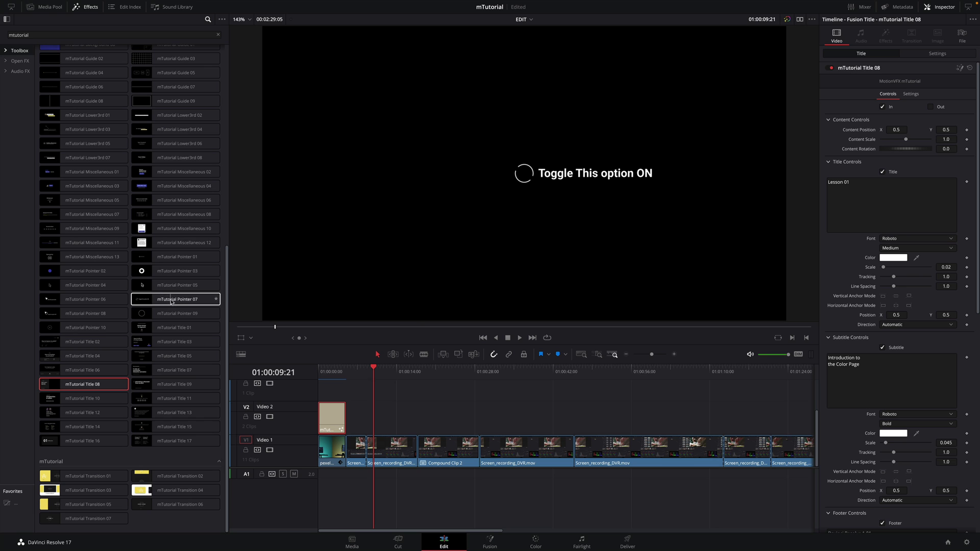
drag(171, 301, 382, 416)
drag(379, 371, 383, 371)
click(391, 416)
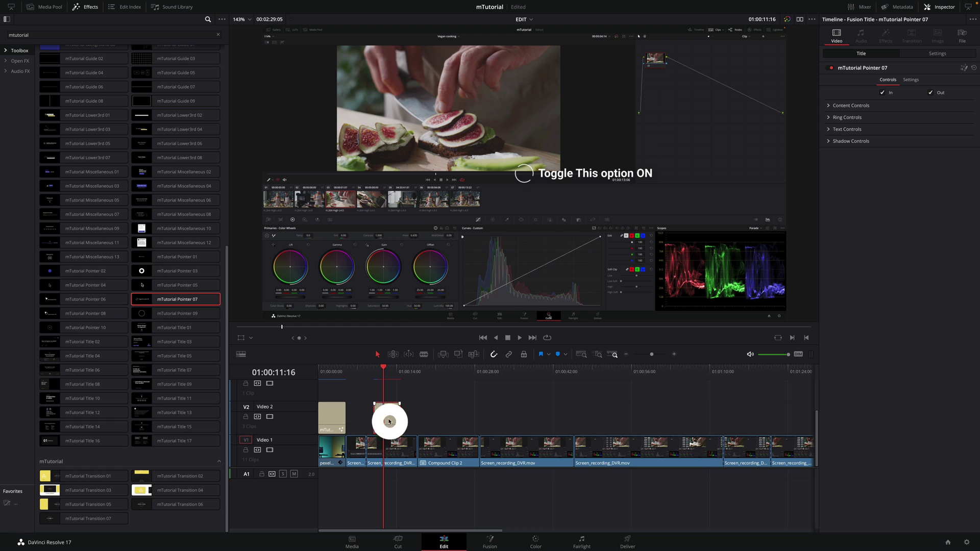
Change the pointer caption to 'Click on Color' and move its ring onto the Color button
click(827, 106)
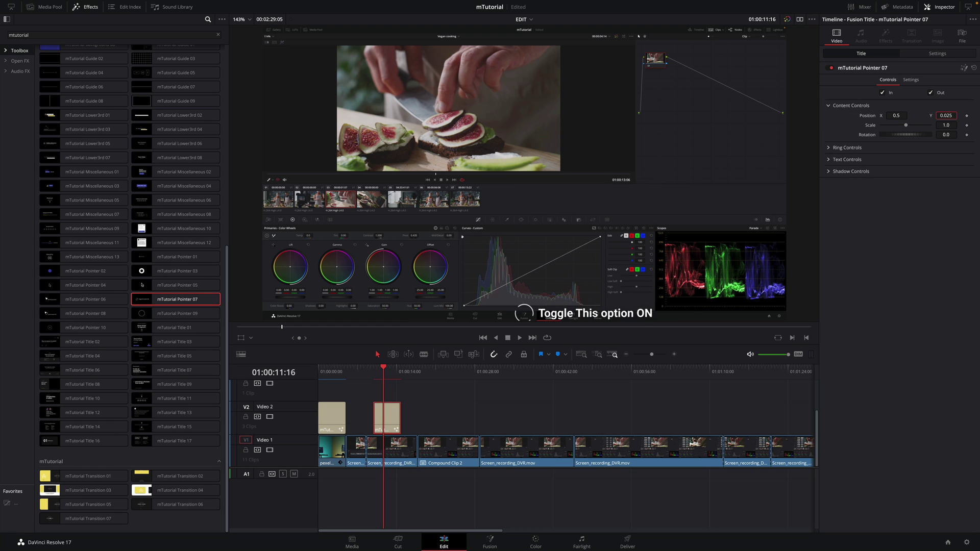
click(827, 148)
click(828, 247)
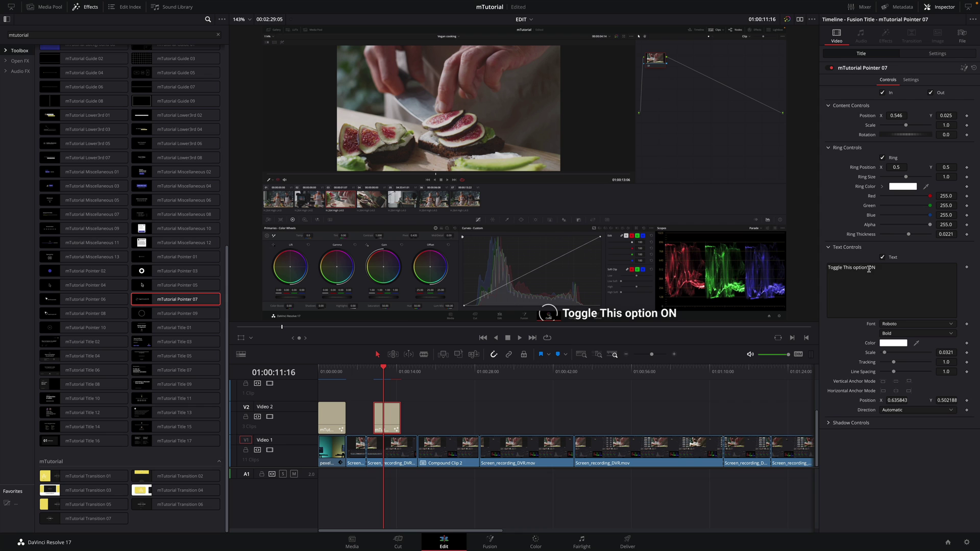
triple_click(869, 269)
text(Click o)
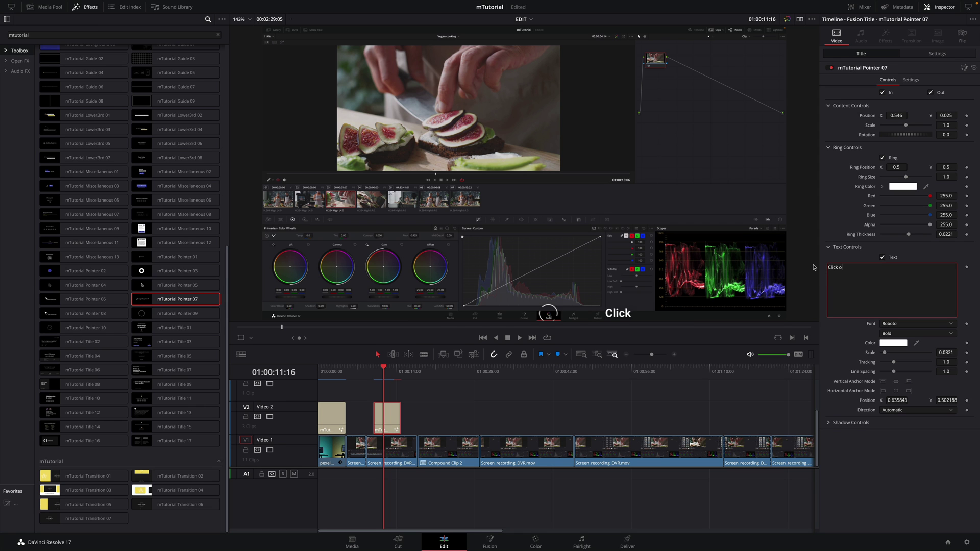
text(n Color)
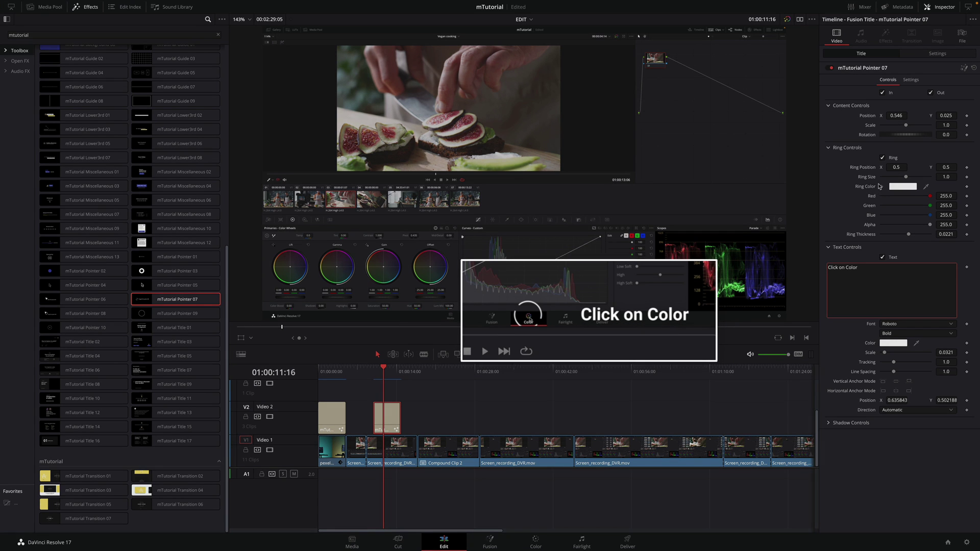
mouse_move(894, 167)
mouse_down()
mouse_move(893, 116)
mouse_move(926, 148)
mouse_move(907, 181)
mouse_move(942, 167)
mouse_move(900, 177)
mouse_up()
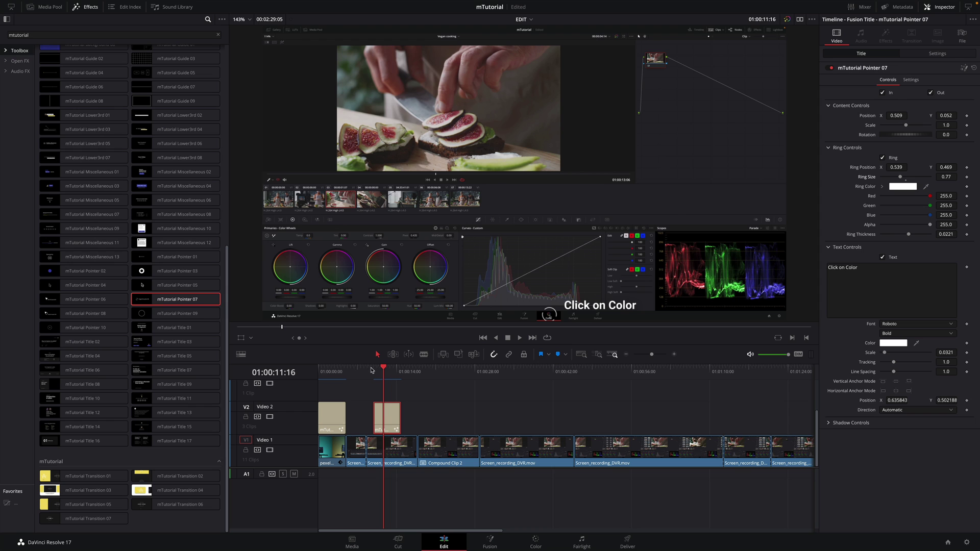
Shift the pointer clip slightly earlier and replay to check its timing
click(366, 371)
key(space)
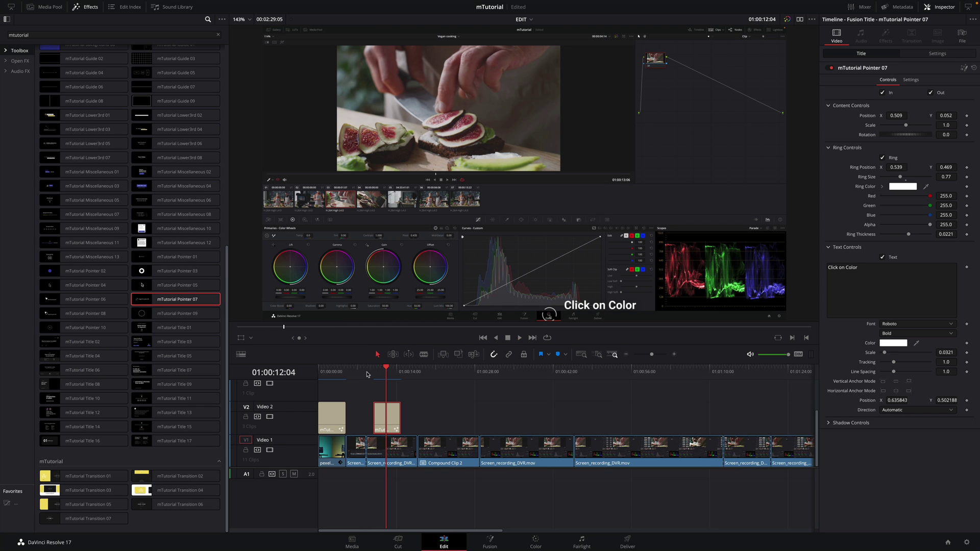
drag(383, 421, 376, 420)
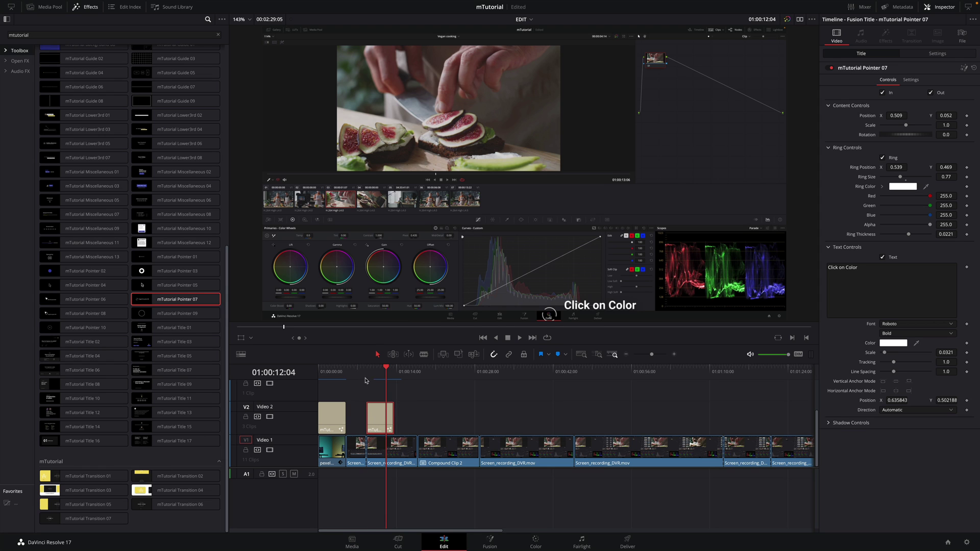
click(363, 371)
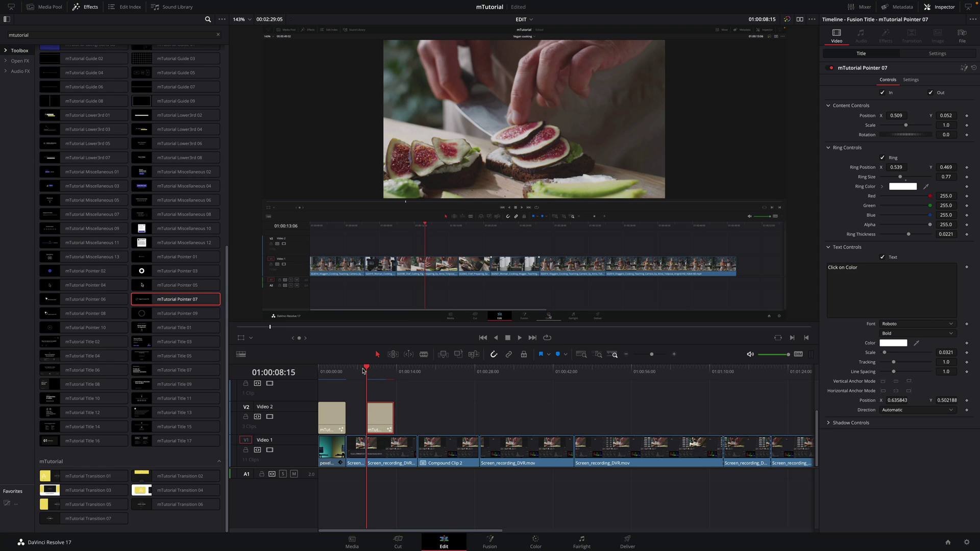
key(space)
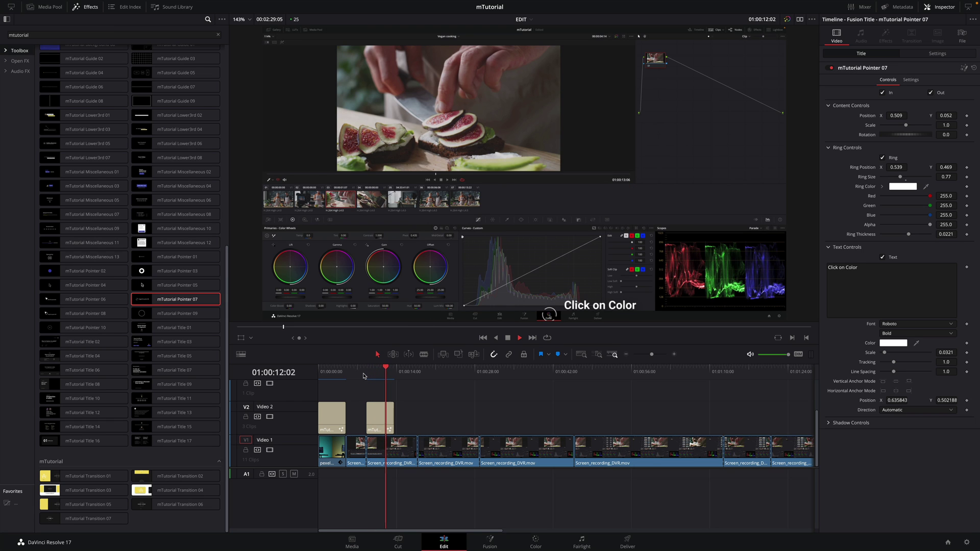
drag(391, 371, 418, 379)
drag(227, 304, 227, 102)
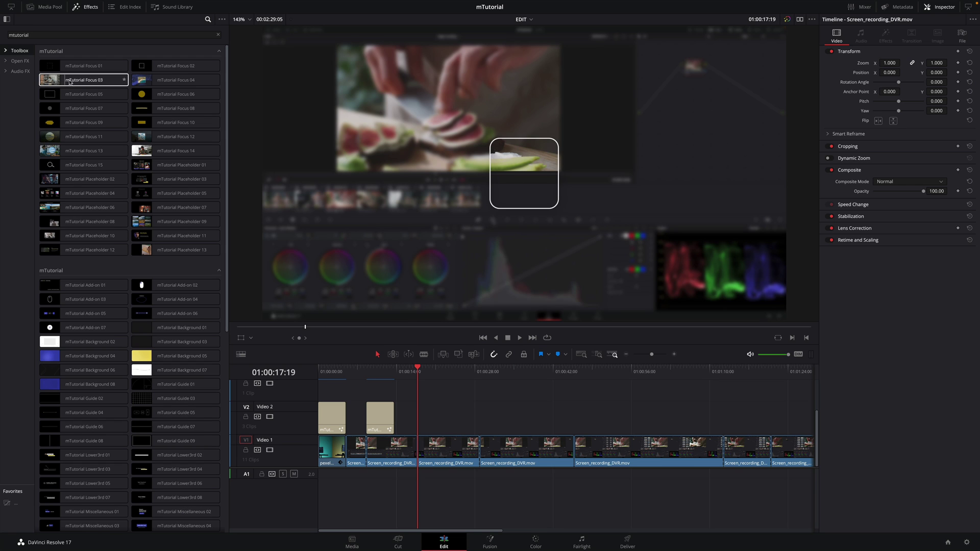
drag(86, 82, 442, 460)
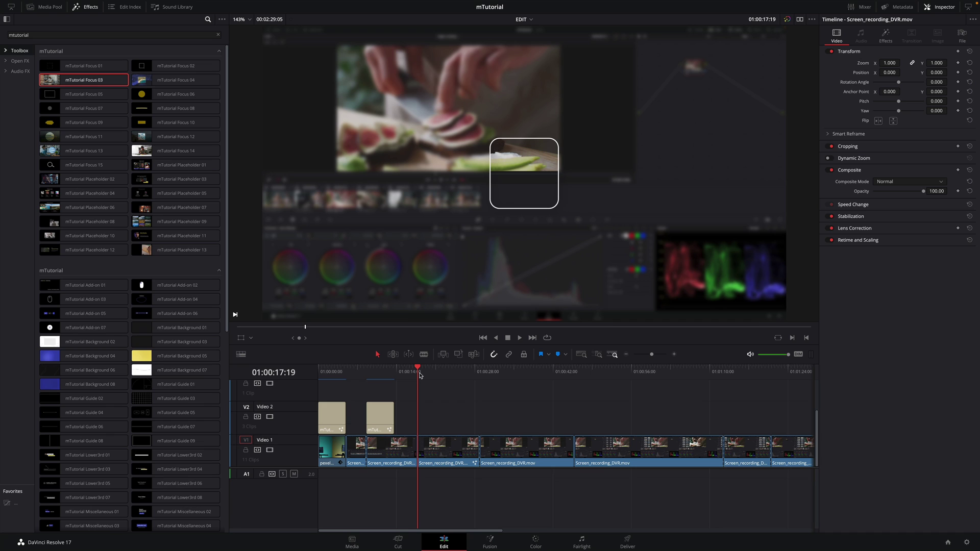
click(439, 450)
click(886, 37)
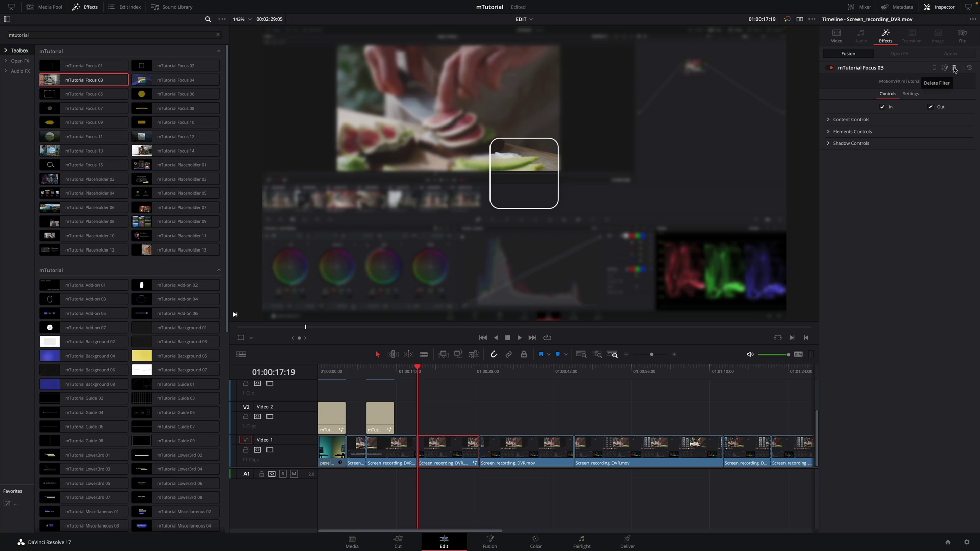
click(955, 70)
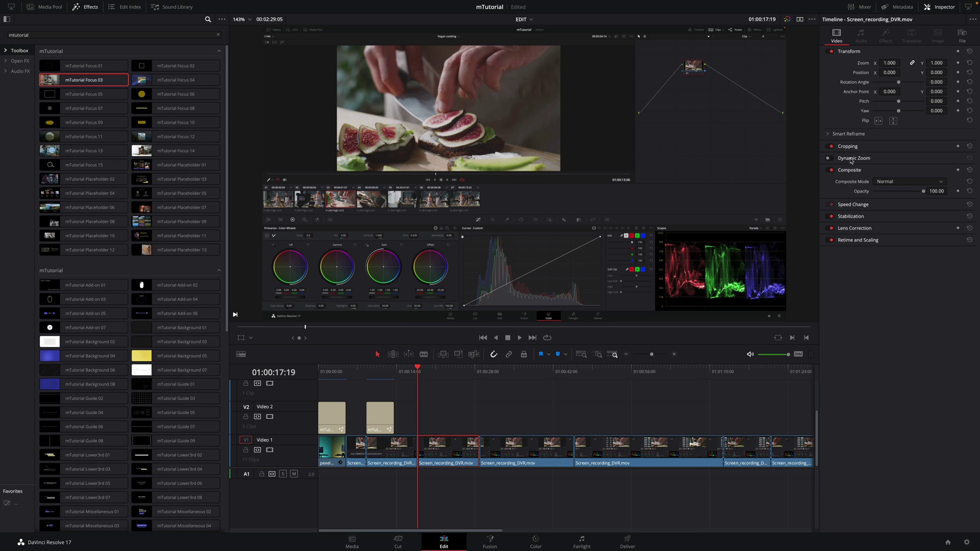
Save the project, then add an Adjustment Clip on Video 2 carrying mTutorial Focus 03
key(ctrl+s)
drag(7, 504, 479, 422)
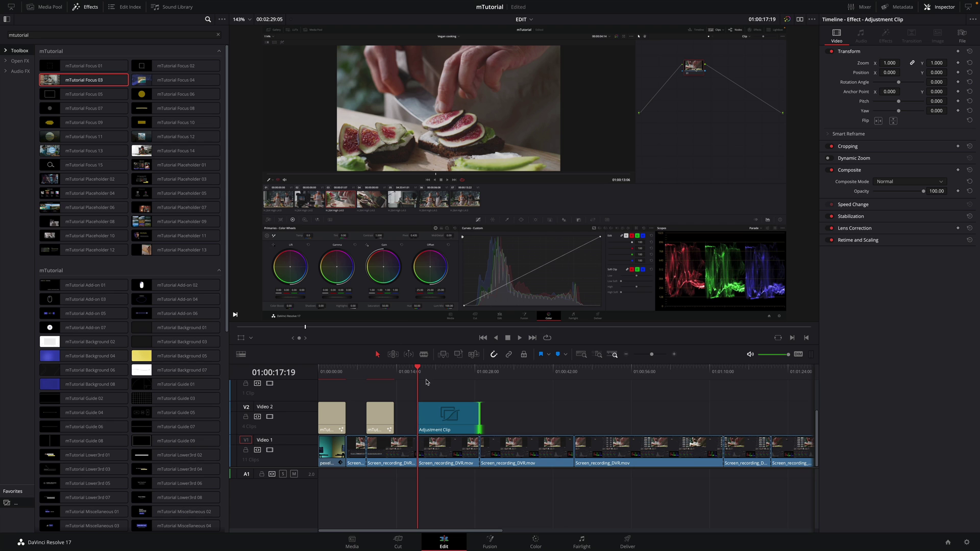
mouse_move(419, 375)
mouse_down()
mouse_move(459, 371)
mouse_move(434, 371)
mouse_up()
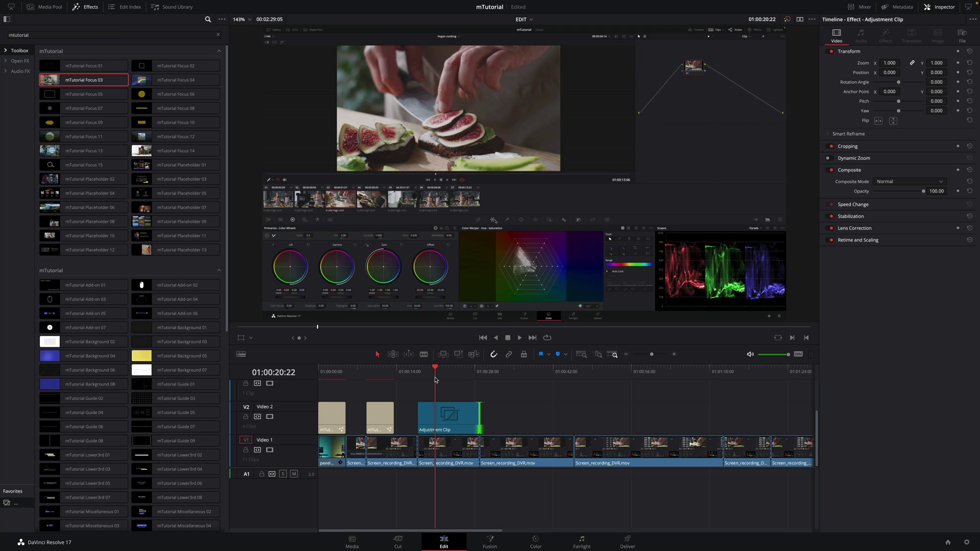
drag(84, 80, 458, 422)
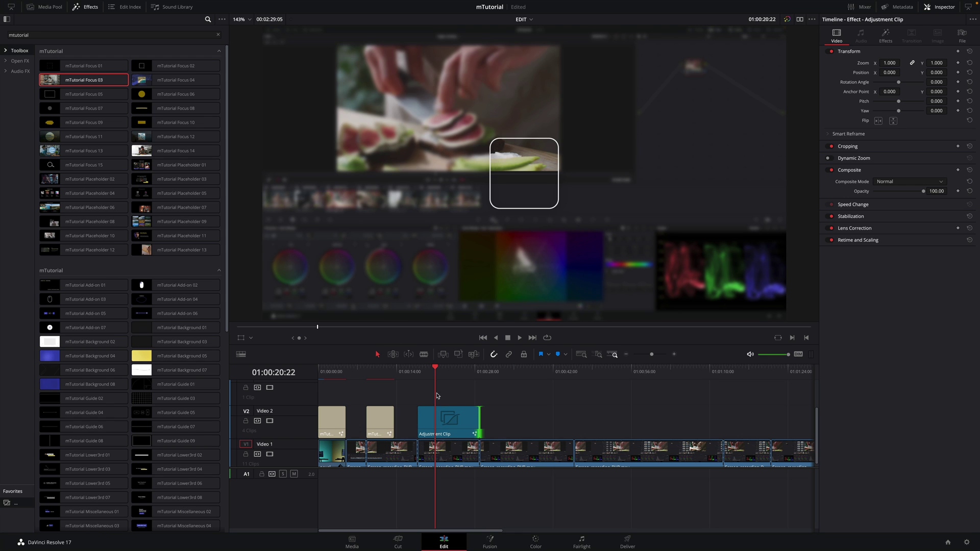
drag(433, 374, 422, 375)
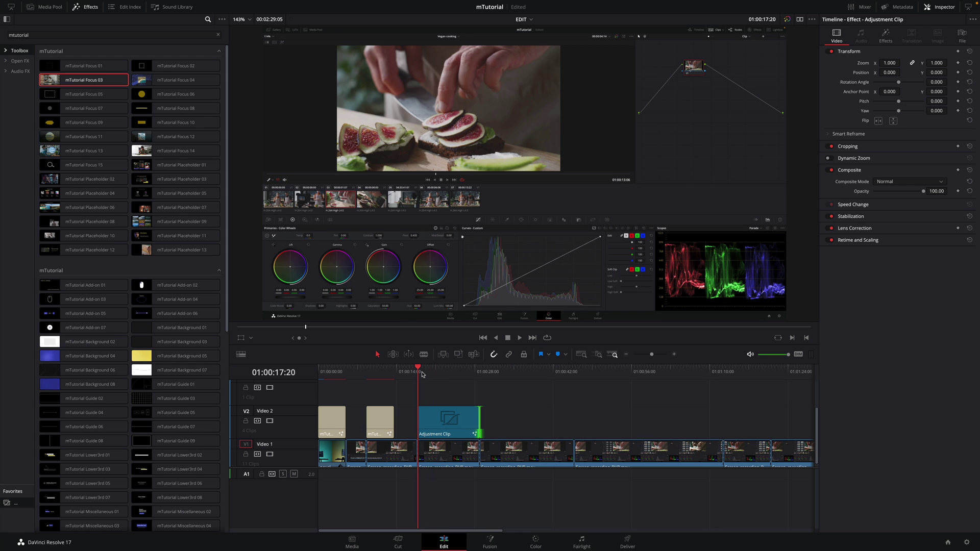
key(space)
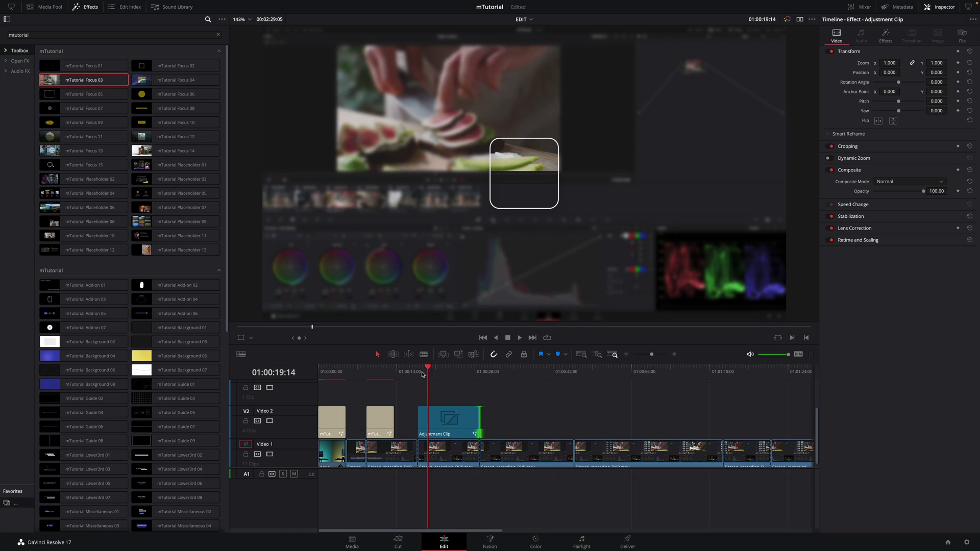
Trial a later start for the adjustment clip, then undo the trim
click(442, 418)
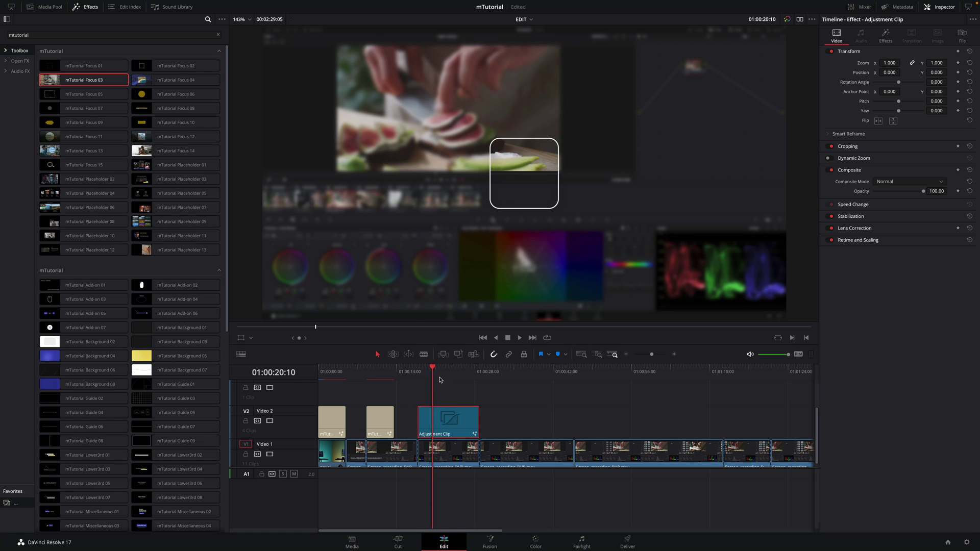
drag(437, 374, 435, 374)
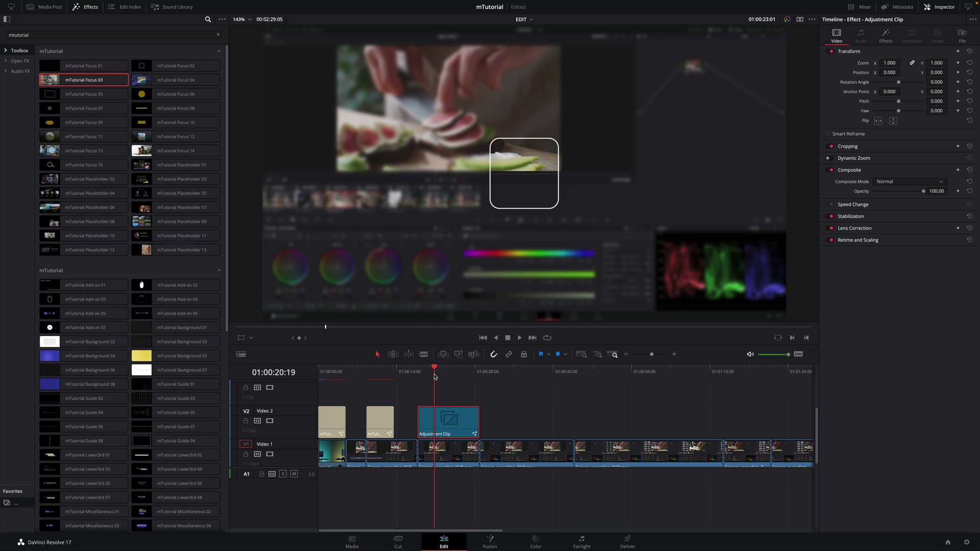
drag(419, 418, 435, 419)
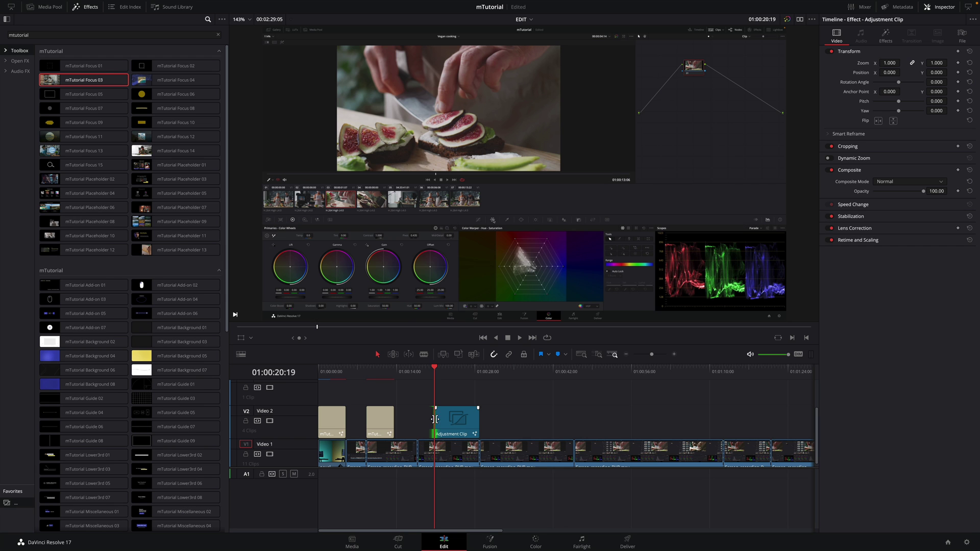
key(space)
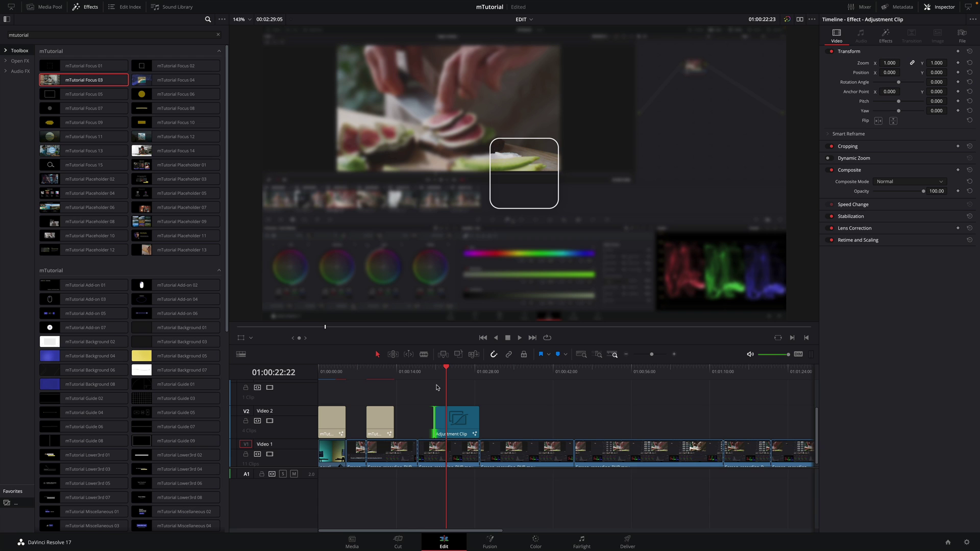
scroll(439, 460, up, 2)
key(space)
key(ctrl+z)
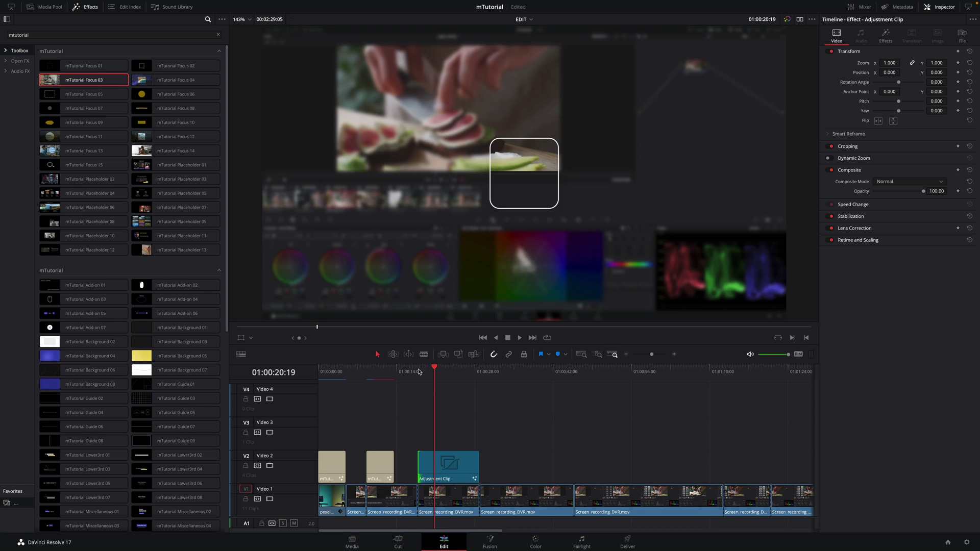
Shrink the Focus 03 frame to a thin strip with Frame Height 0.039
key(space)
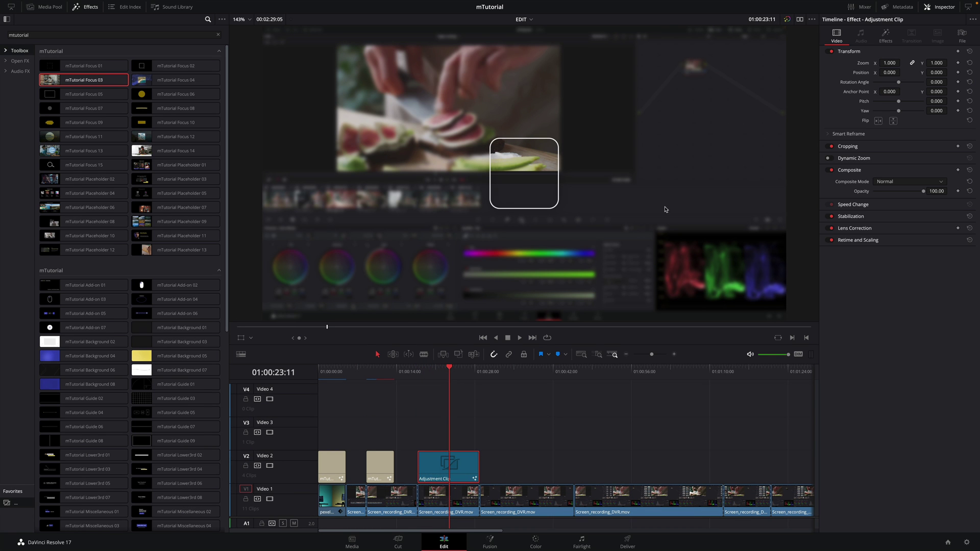
click(888, 38)
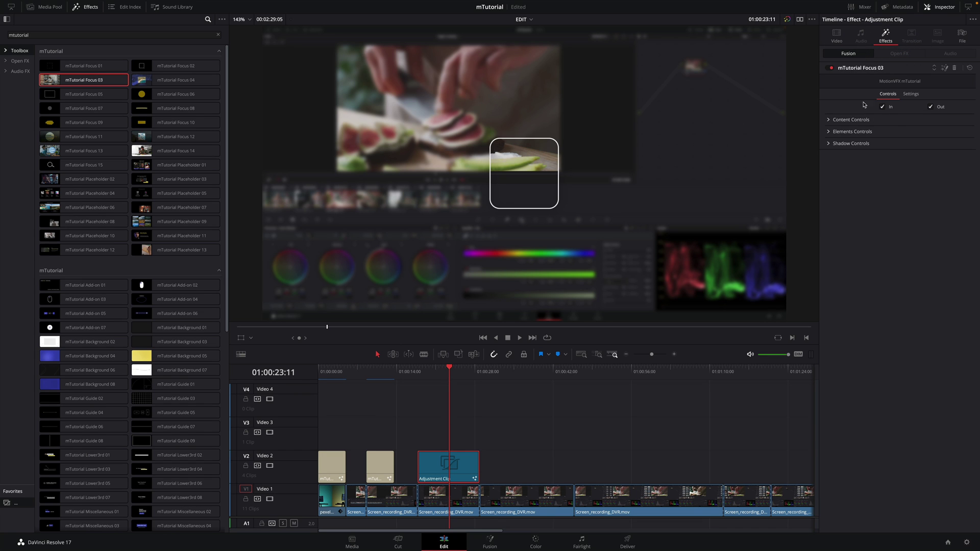
click(828, 119)
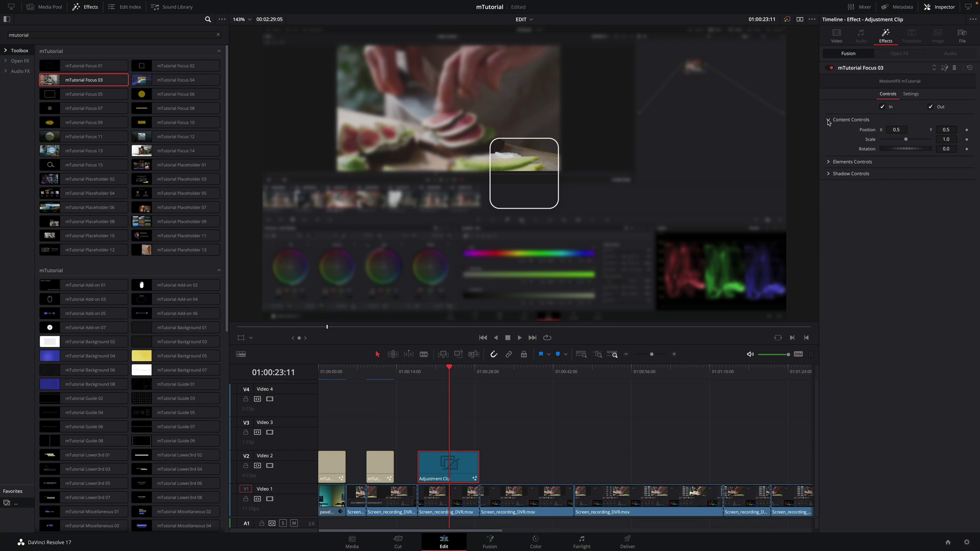
click(829, 162)
drag(896, 129, 884, 181)
drag(945, 129, 947, 130)
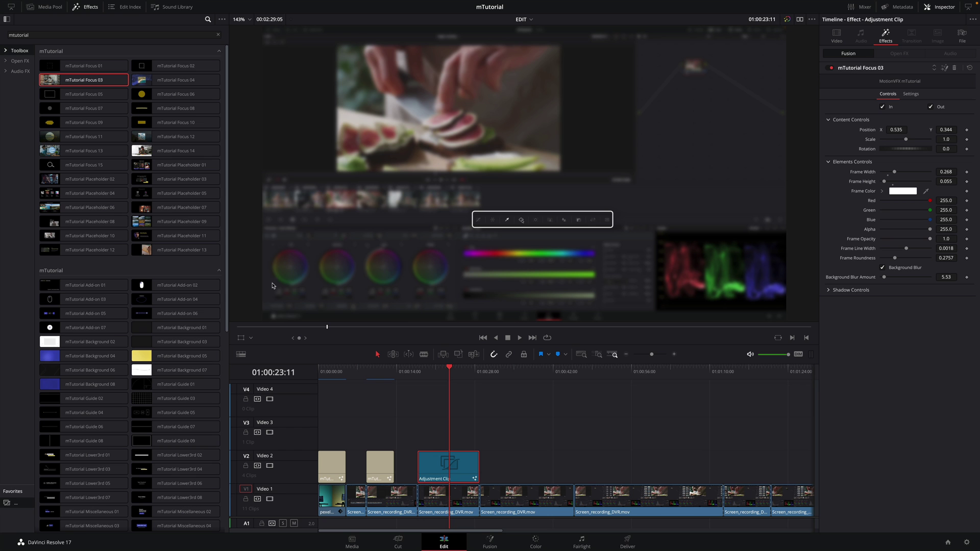
With the Fusion overlay shown, reposition the box, set roundness 0.52 and disable background blur
click(250, 338)
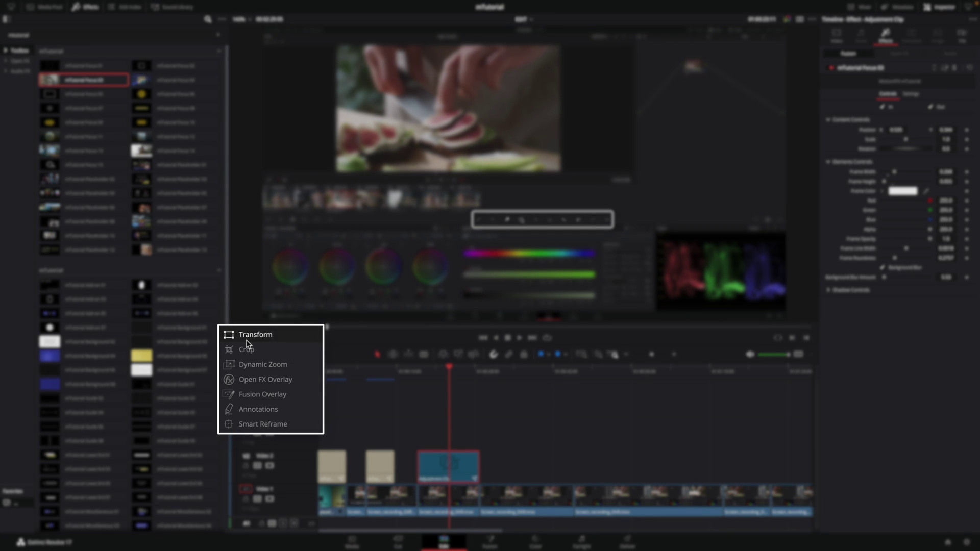
click(261, 395)
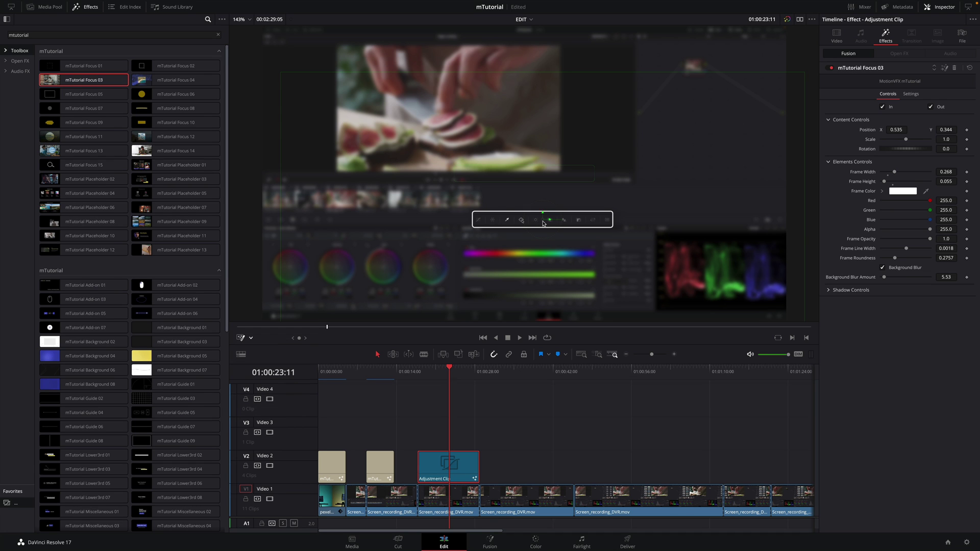
mouse_move(544, 223)
mouse_down()
mouse_move(528, 204)
mouse_move(614, 250)
mouse_move(517, 258)
mouse_move(528, 278)
mouse_move(525, 220)
mouse_move(542, 221)
mouse_up()
drag(896, 261, 860, 260)
mouse_move(883, 279)
mouse_down()
mouse_move(895, 280)
mouse_move(883, 278)
mouse_up()
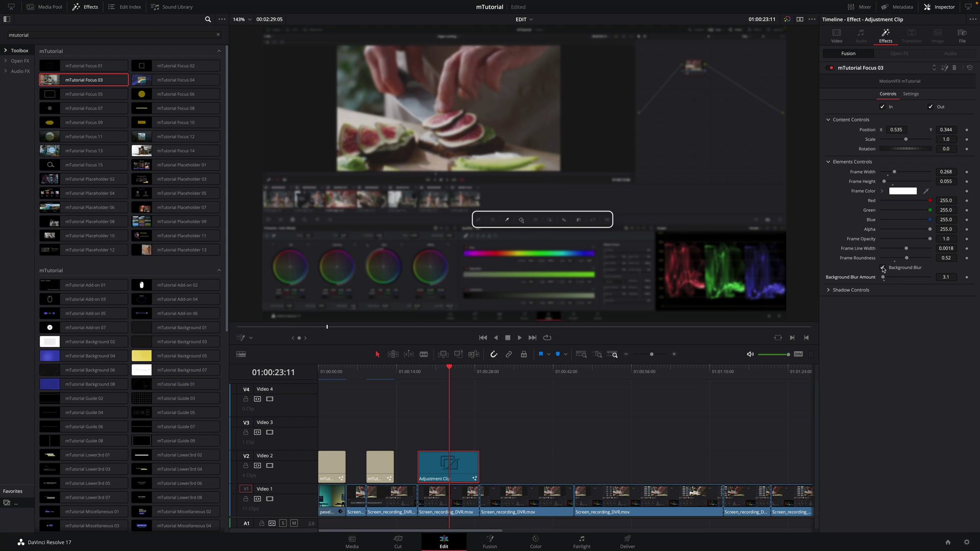
click(882, 268)
Add a second Adjustment Clip later on Video 2 with mTutorial Focus 14 applied
click(593, 380)
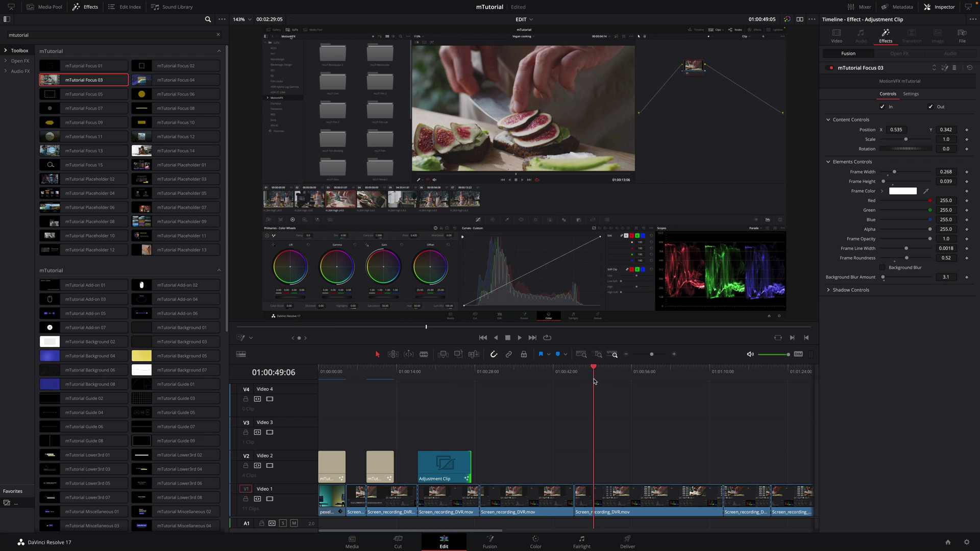
mouse_move(594, 381)
mouse_down()
mouse_move(633, 382)
mouse_move(576, 387)
mouse_move(584, 387)
mouse_up()
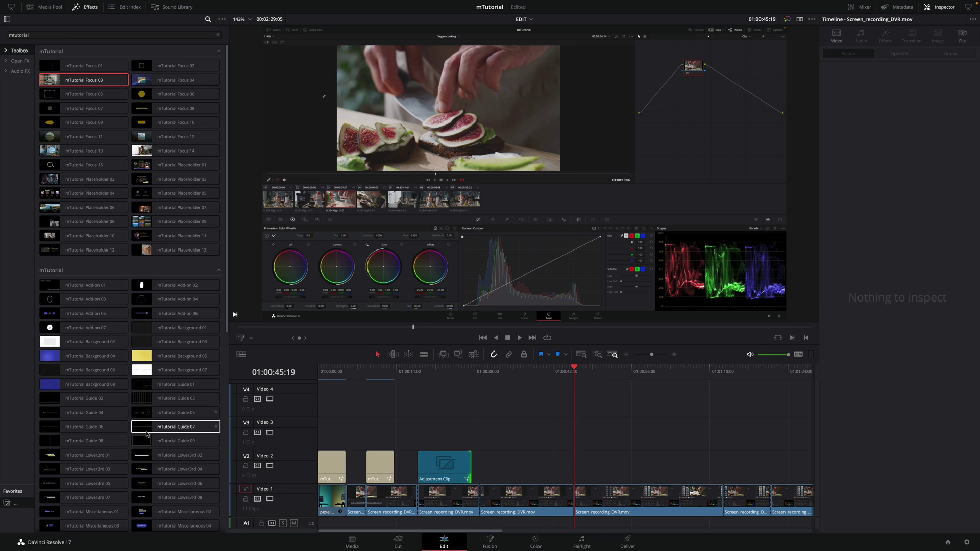
drag(147, 433, 722, 467)
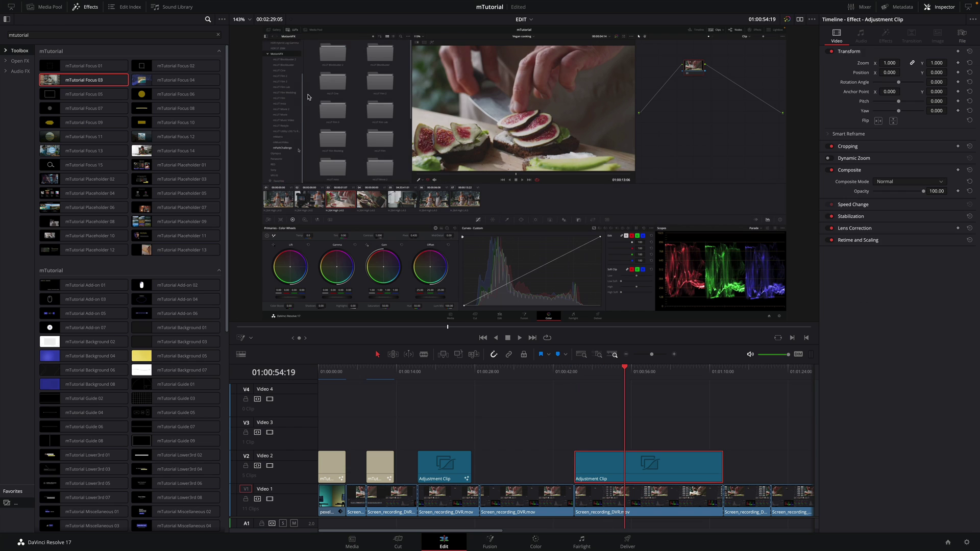
drag(156, 151, 633, 477)
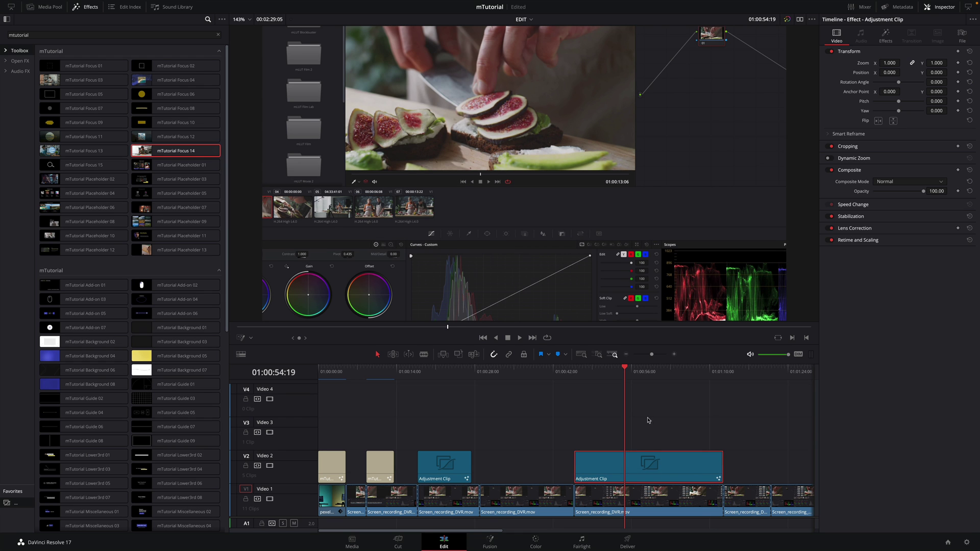
mouse_move(624, 388)
mouse_down()
mouse_move(682, 380)
mouse_move(611, 380)
mouse_move(629, 377)
mouse_up()
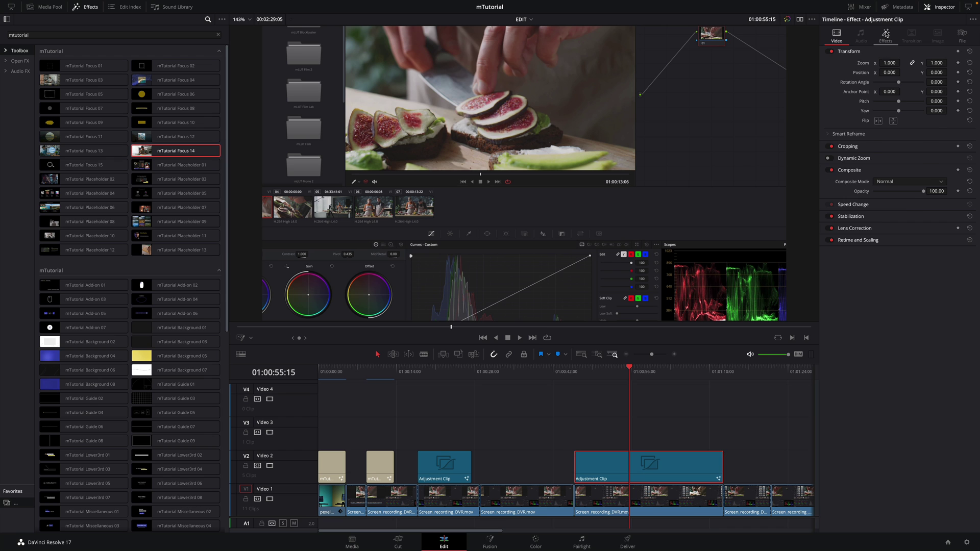
Set the Focus 14 zoom pivot to 0.001, 1.002 and Zoom Amount to 0.88
click(886, 34)
drag(896, 138, 847, 139)
drag(945, 139, 972, 139)
drag(901, 129, 912, 131)
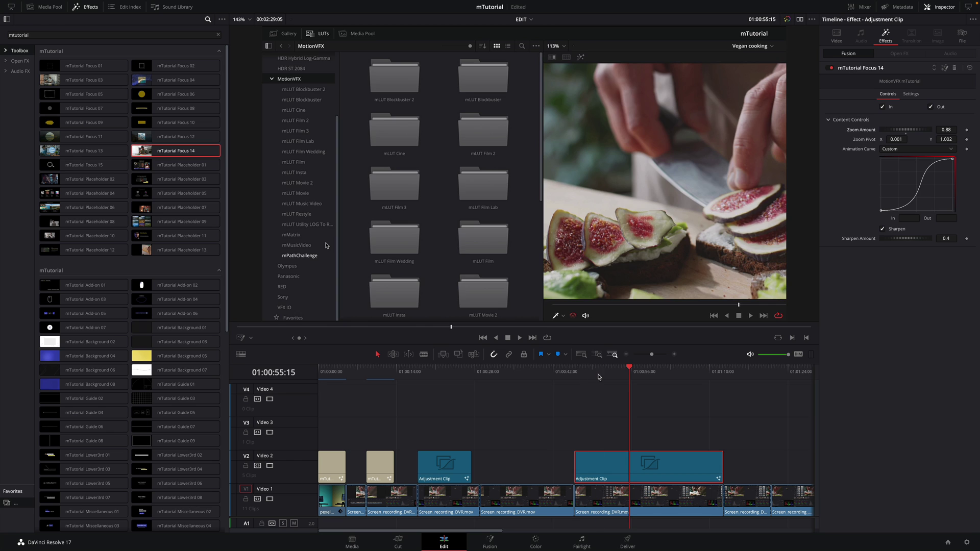
Enable Render Cache Fusion Effect for mTutorial Focus 14 and replay the zoom
click(573, 378)
key(space)
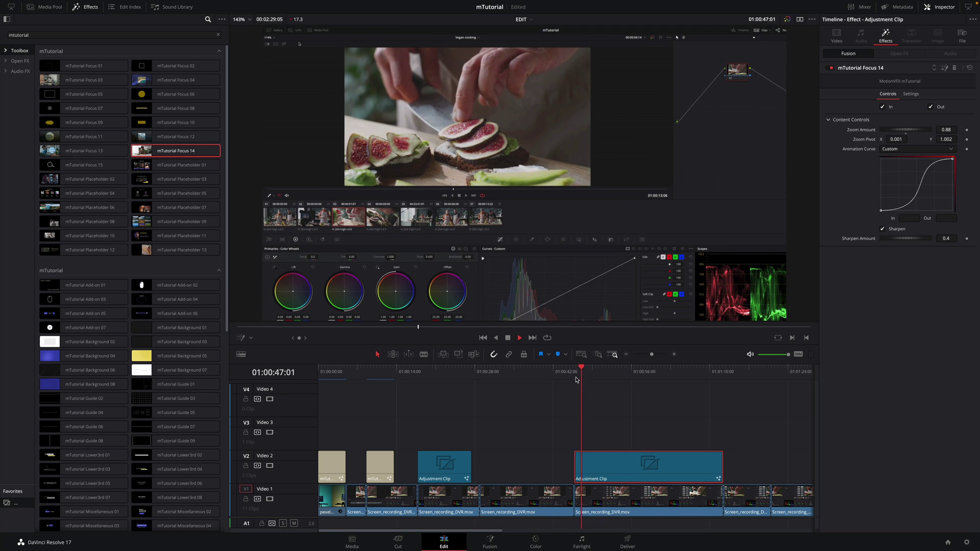
right_click(611, 463)
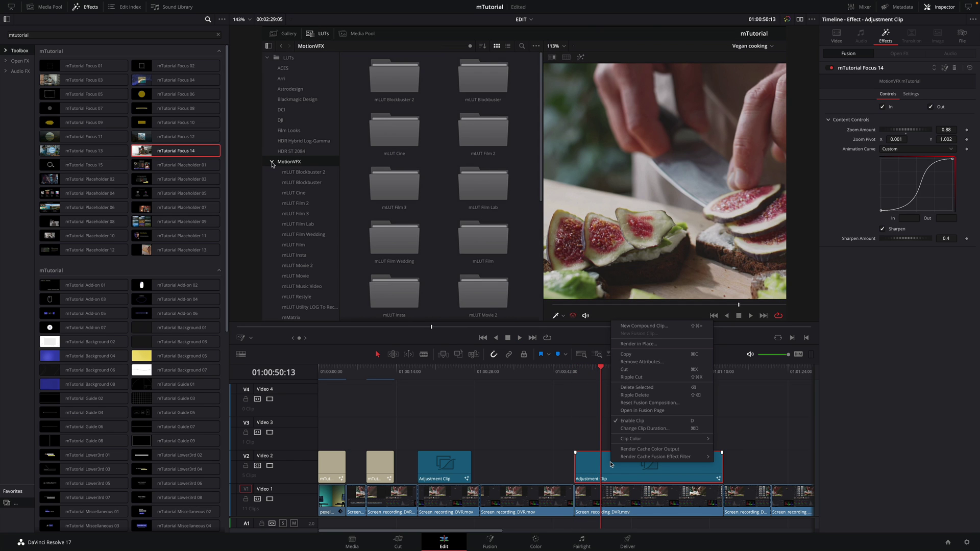
mouse_move(663, 456)
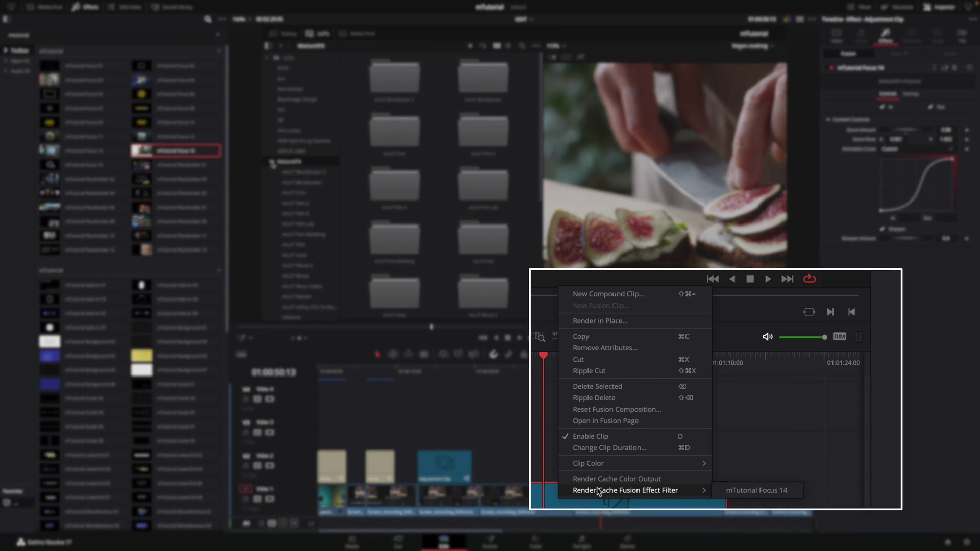
click(730, 462)
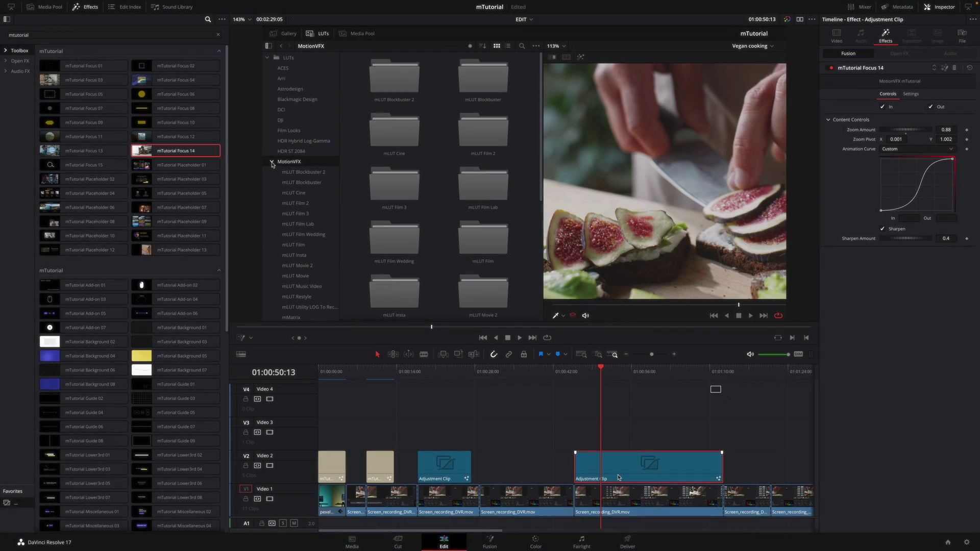
click(574, 376)
key(space)
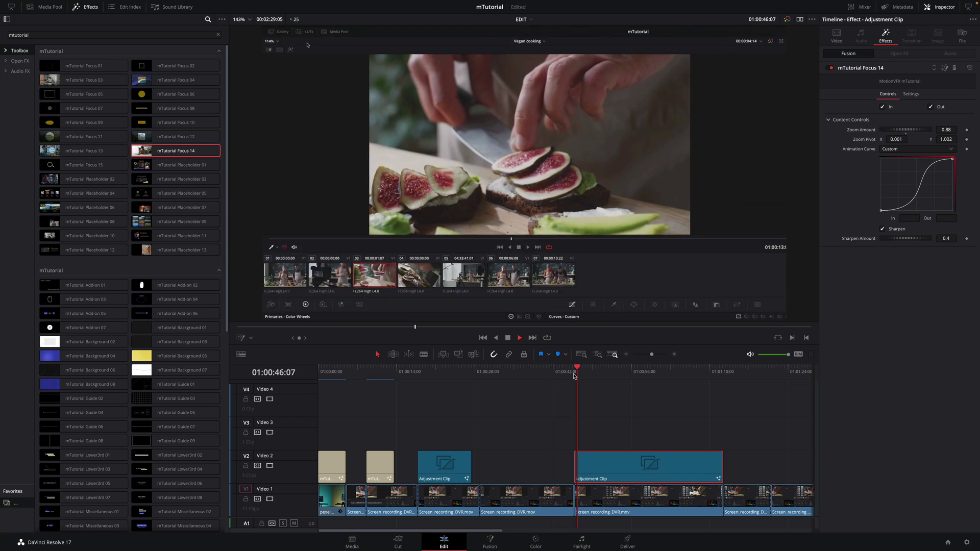
Try a Linear animation curve for the zoom, then settle on Easing
click(317, 34)
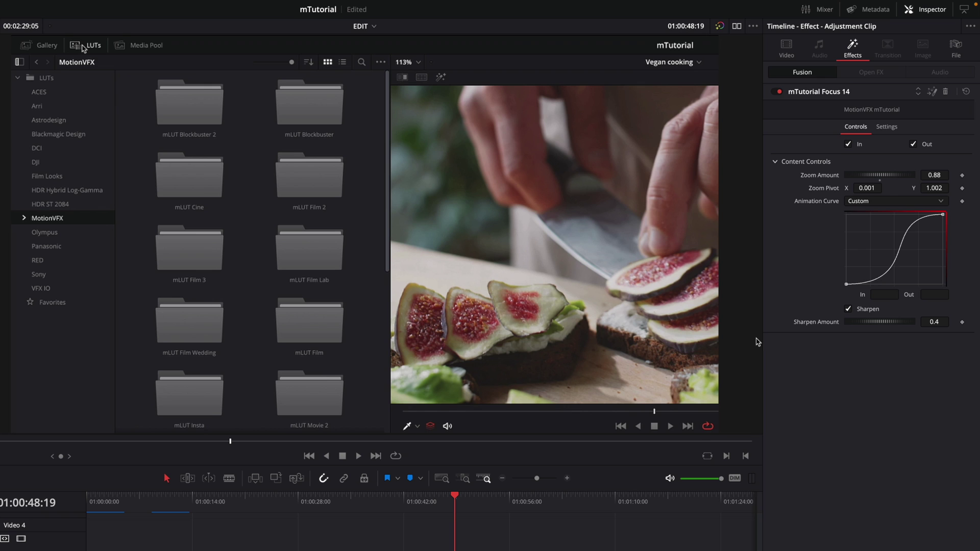
click(872, 201)
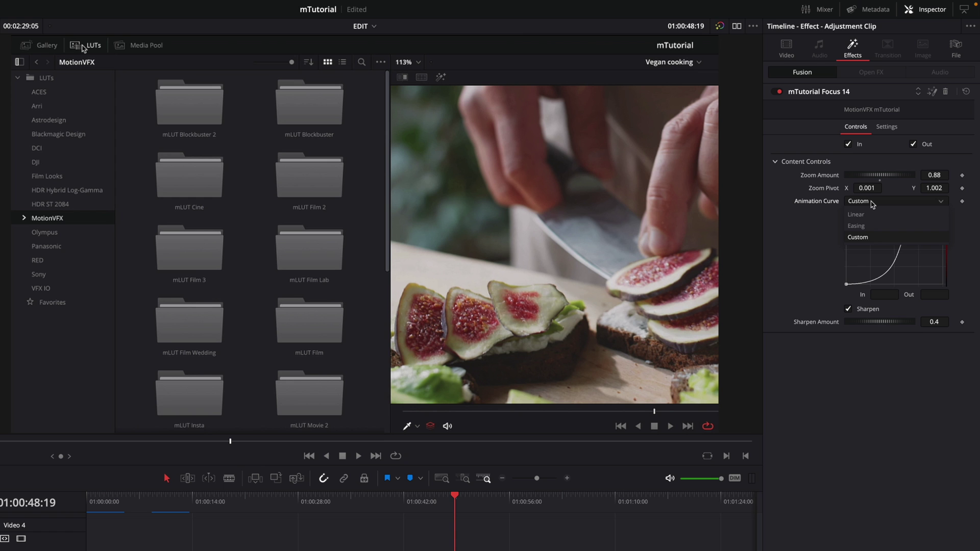
click(867, 215)
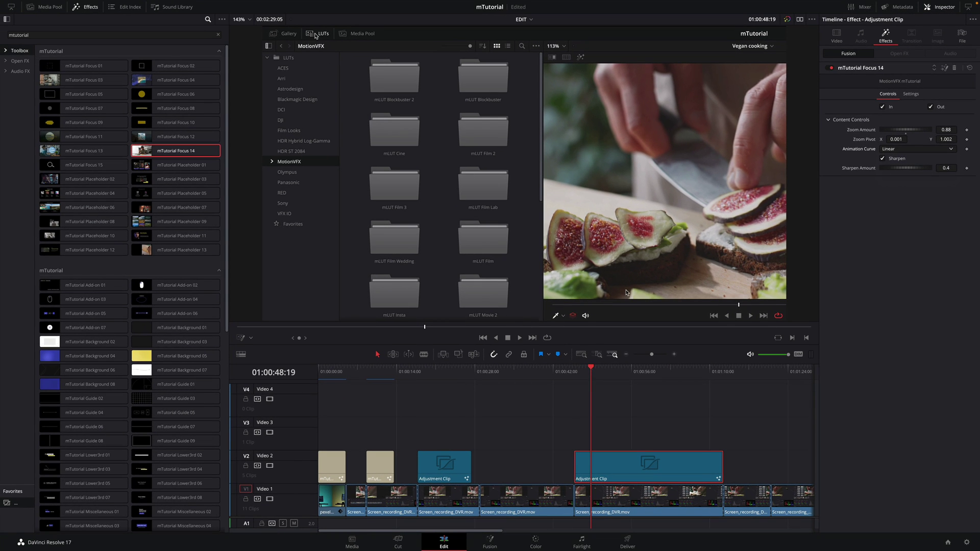
click(574, 377)
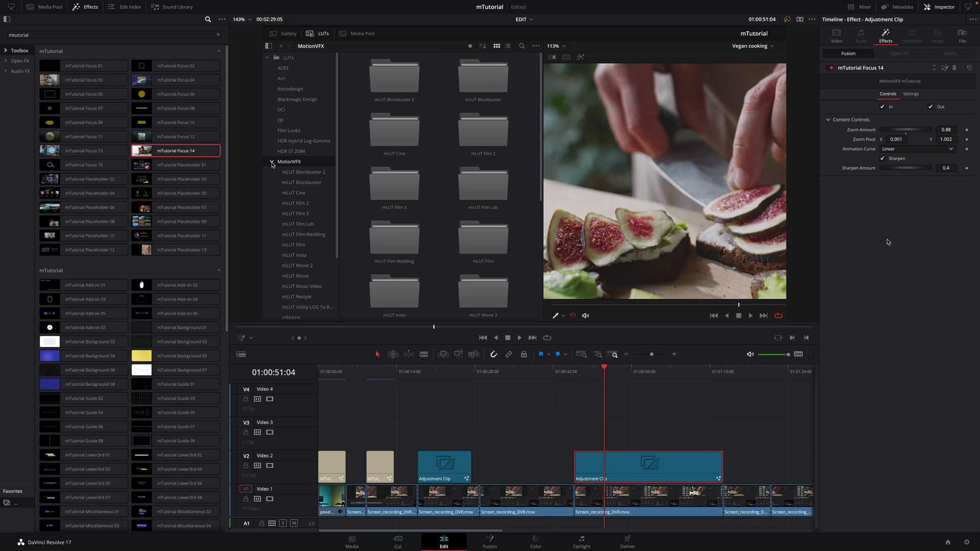
click(897, 148)
click(894, 158)
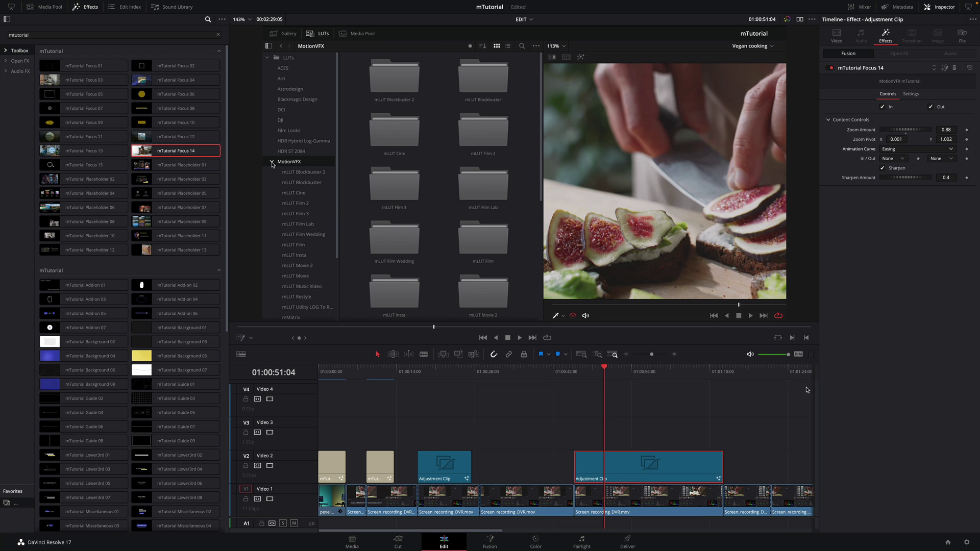
click(574, 371)
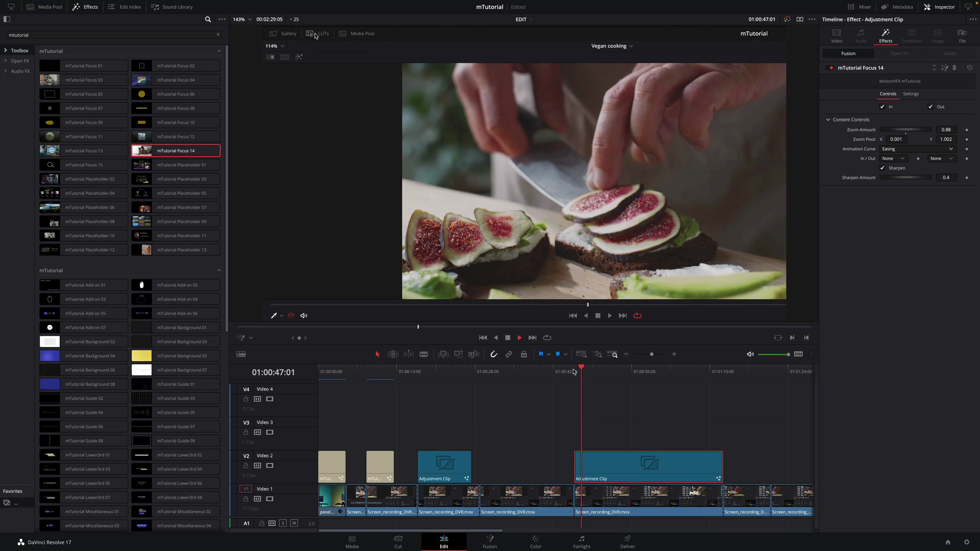
Enable Sharpen on the zoomed image with amount 0.4
click(315, 35)
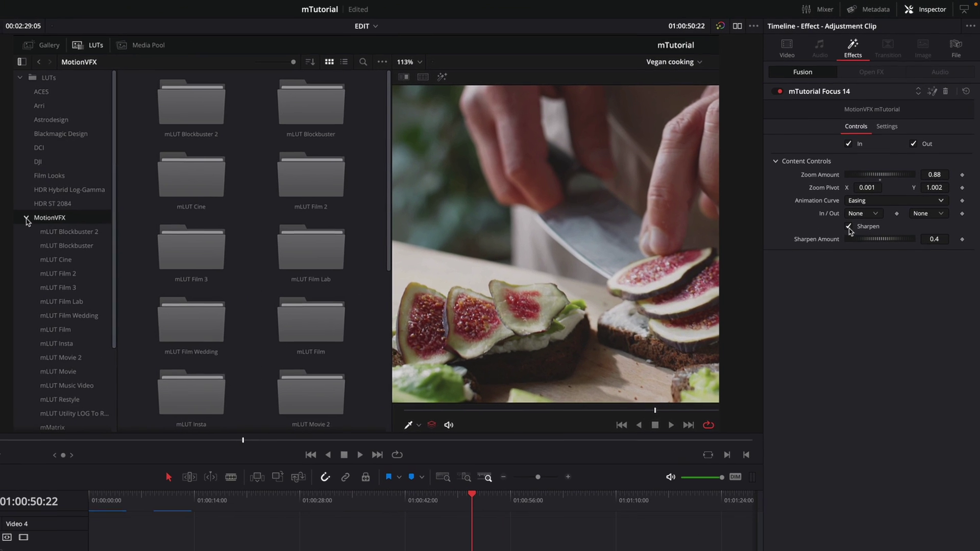
click(882, 168)
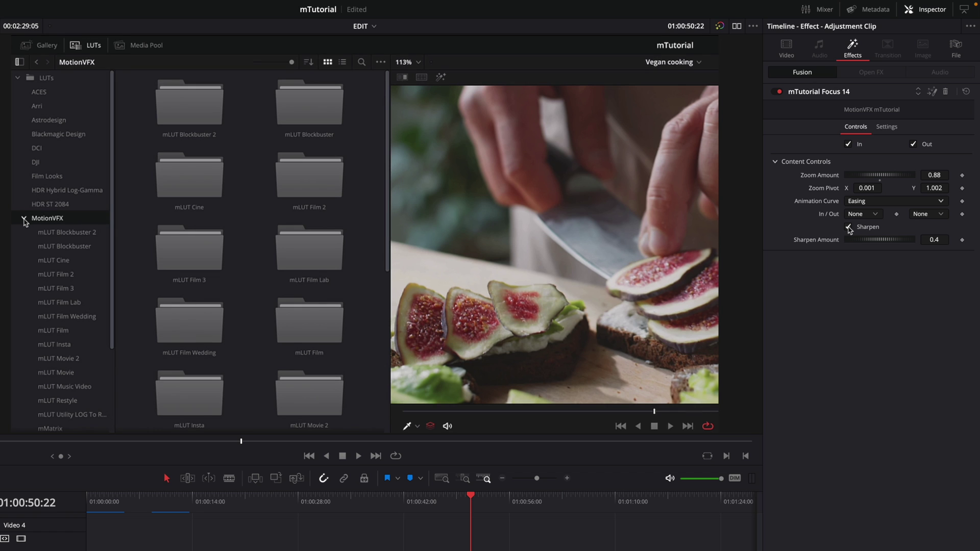
drag(861, 243, 828, 242)
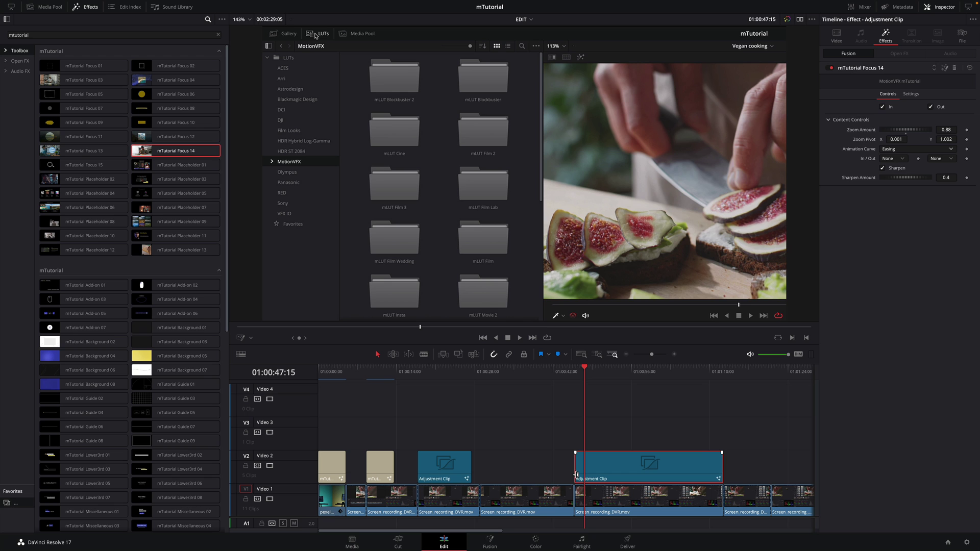
Extend the V2 zoom adjustment clip to start slightly earlier, review it, and close the LUT browser
drag(577, 473, 564, 475)
click(561, 374)
key(space)
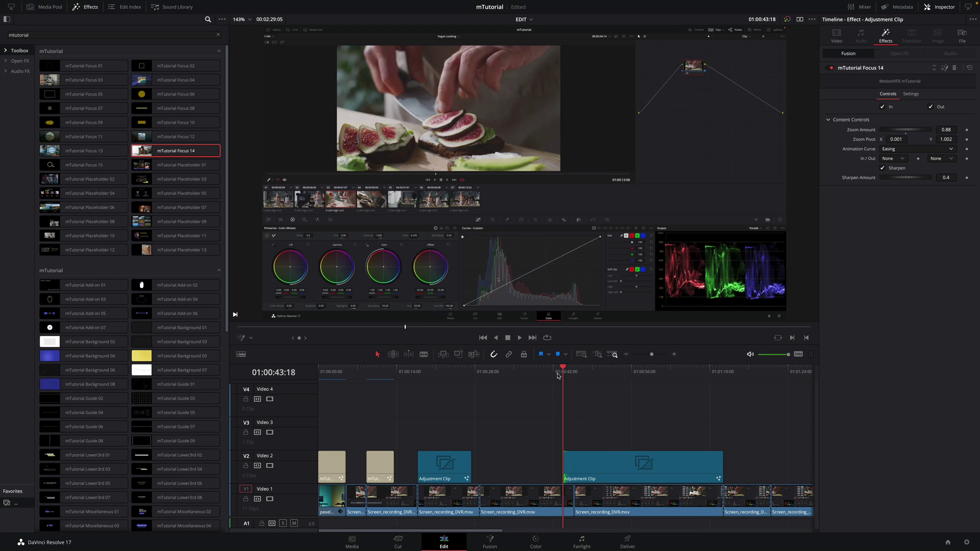
key(space)
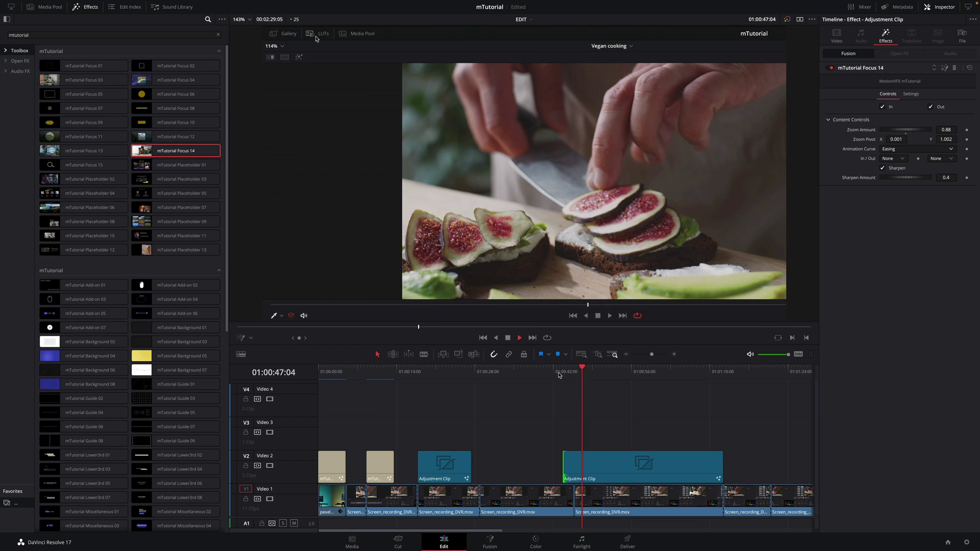
click(316, 34)
click(315, 35)
Add mTutorial Pointer 03 to Video 3 and place its ring over the recording's LUTs tab
click(581, 371)
scroll(227, 304, down, 5)
drag(173, 370, 584, 434)
click(589, 371)
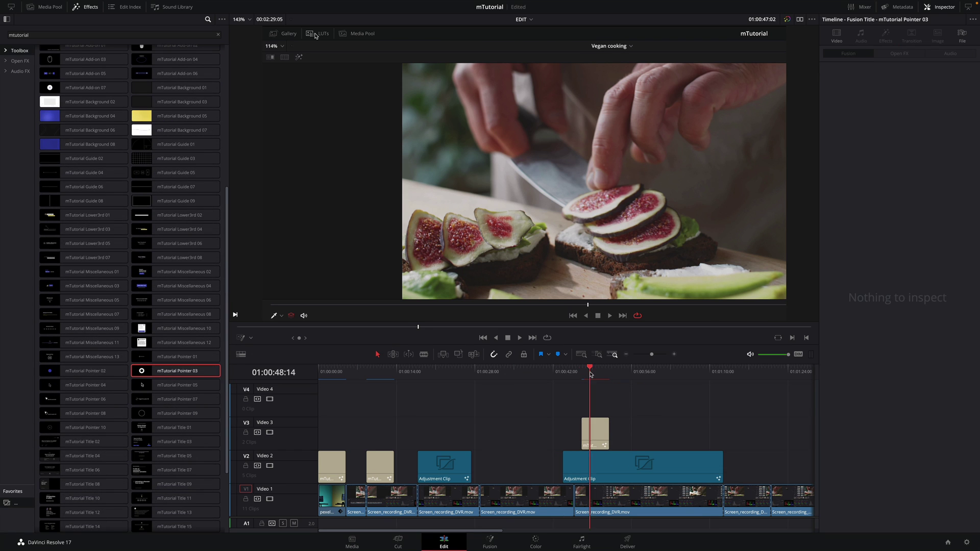
click(317, 33)
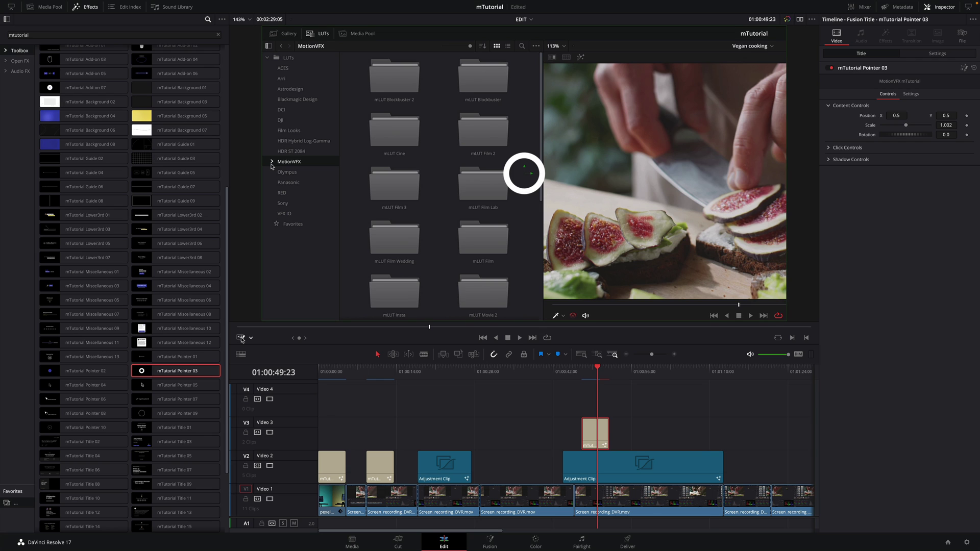
drag(517, 170, 315, 35)
Shorten the Pointer 03 clip's end on V3 and play back the pointer section
click(581, 371)
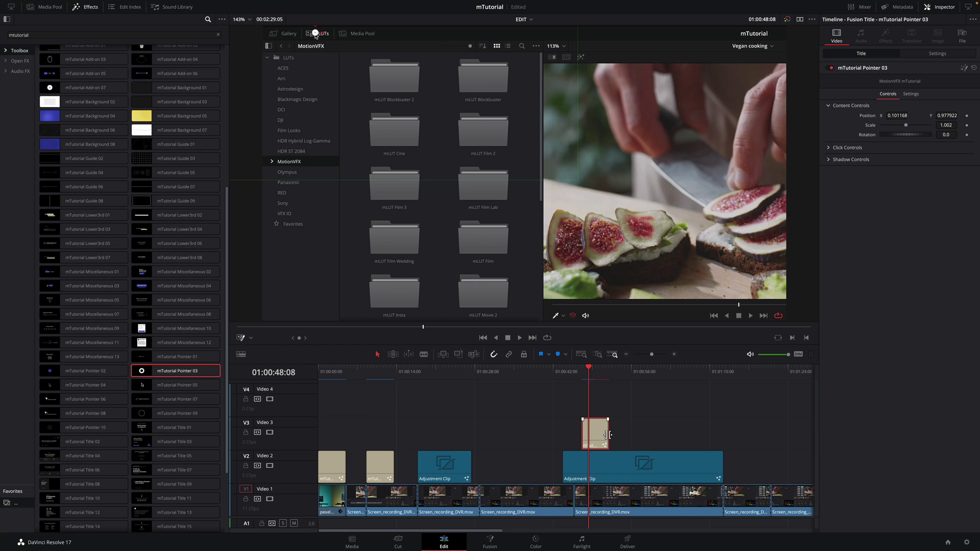
drag(609, 435, 595, 434)
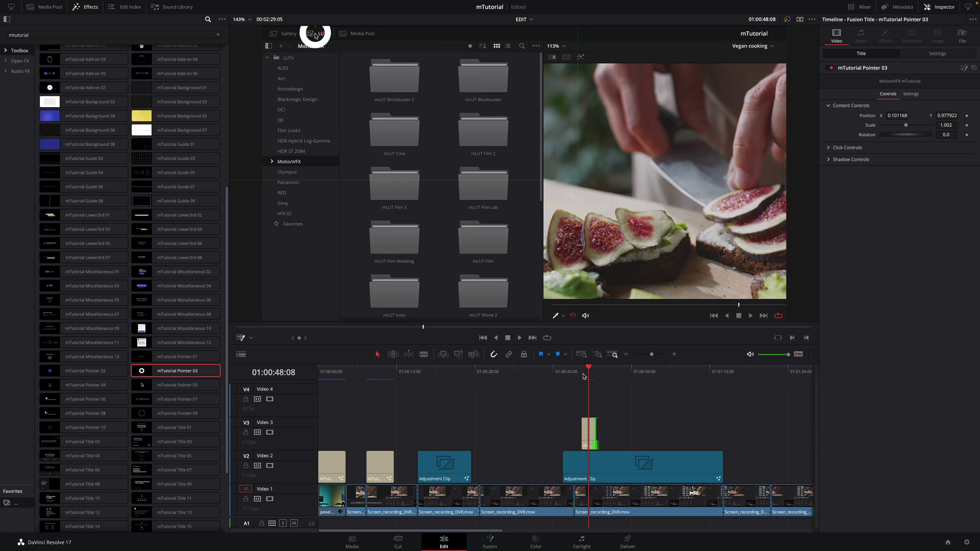
click(315, 34)
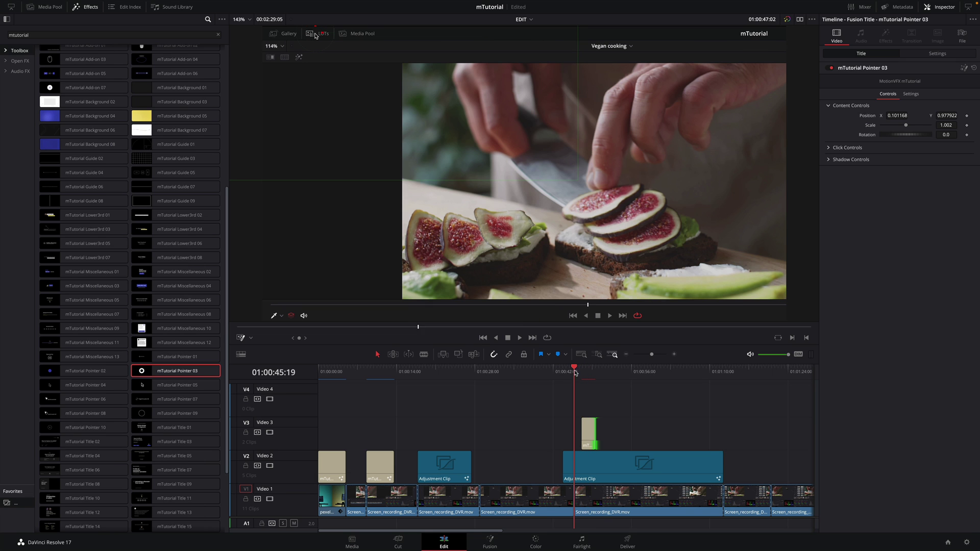
click(579, 371)
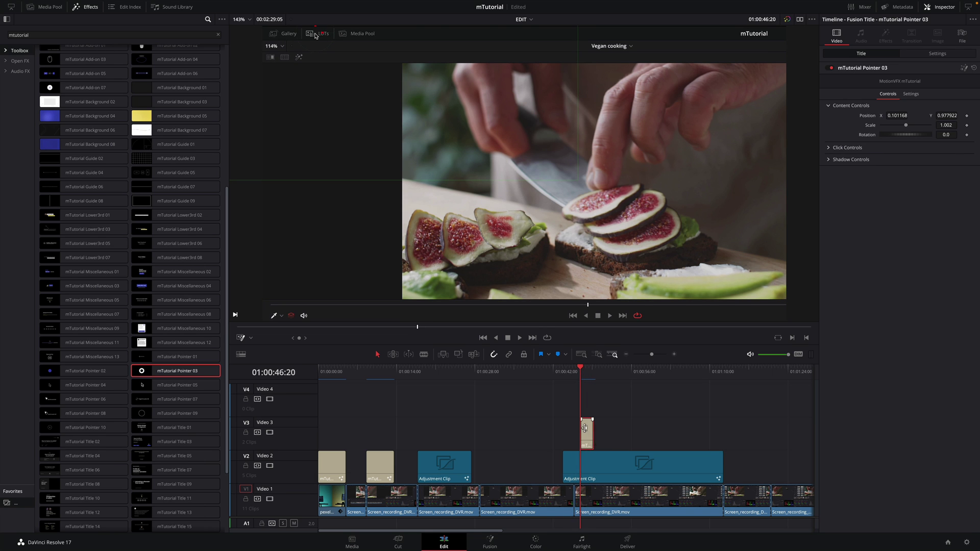
scroll(571, 380, up, 4)
click(315, 34)
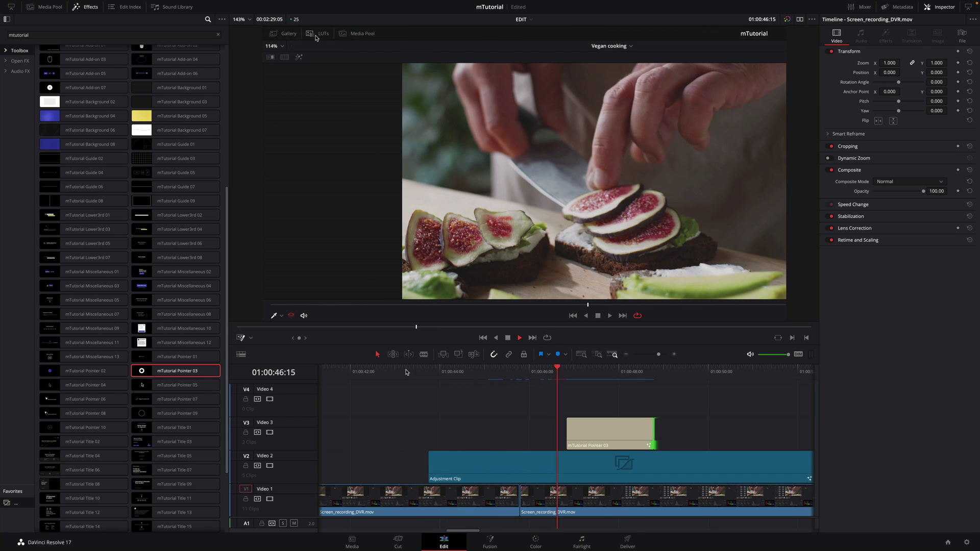
click(316, 35)
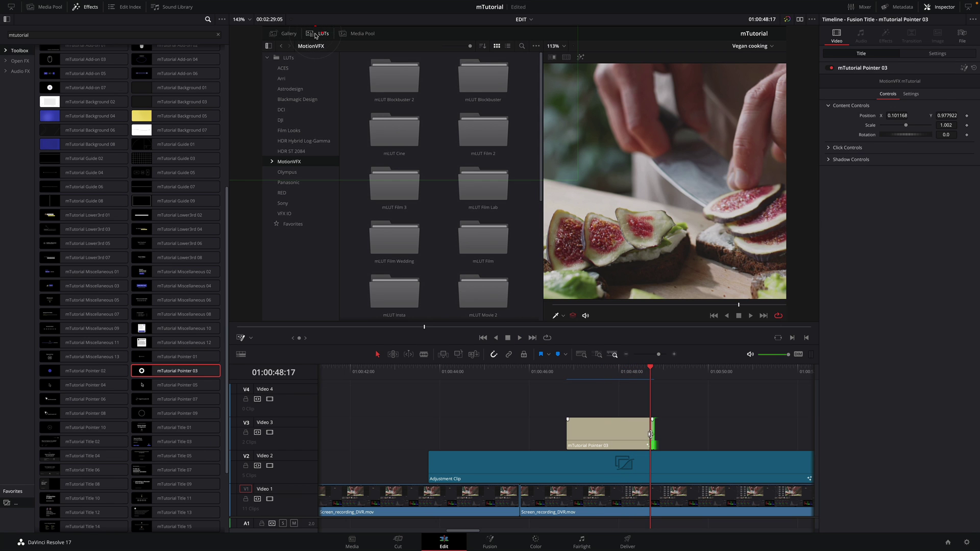
click(315, 35)
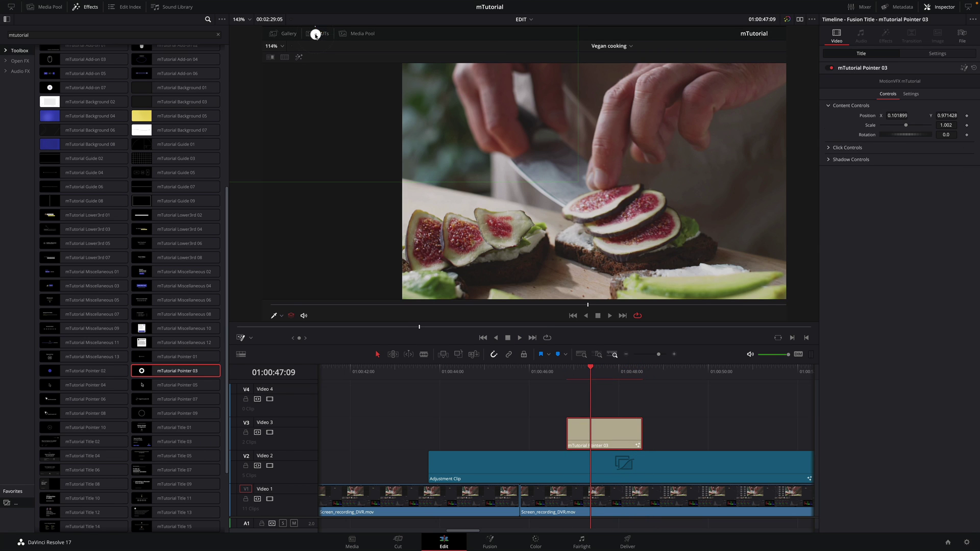
click(424, 376)
key(space)
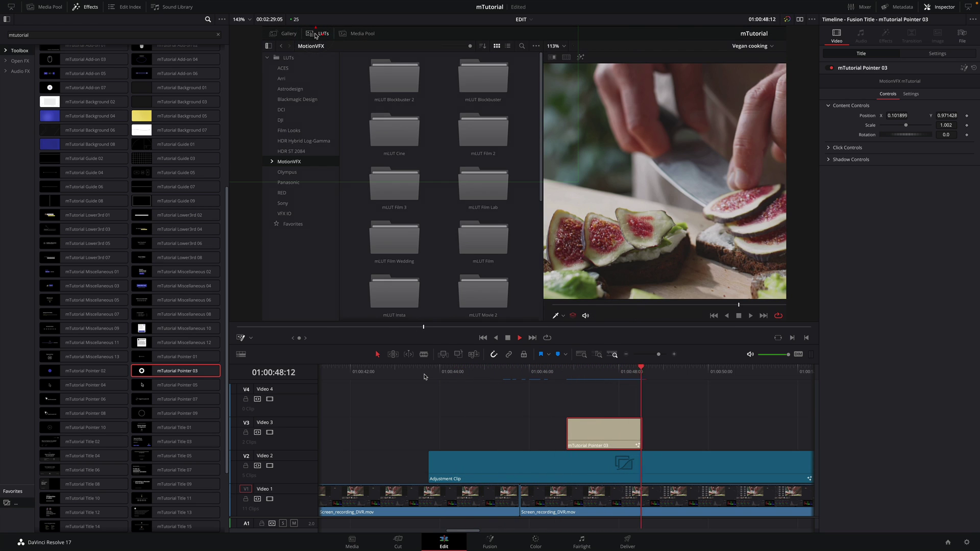
scroll(424, 376, down, 8)
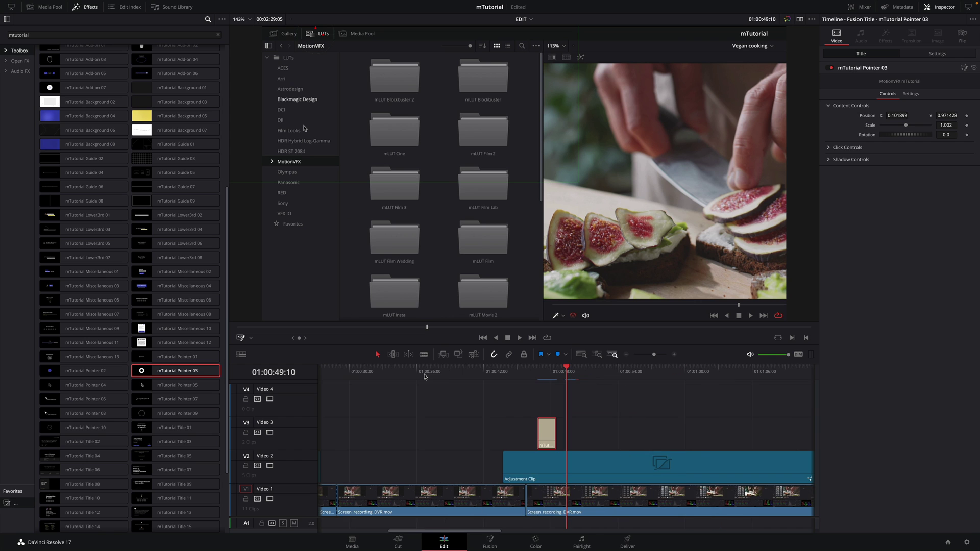
Trim the V2 adjustment clip's end back to the playhead at 01:01:00:20 and review it
click(271, 161)
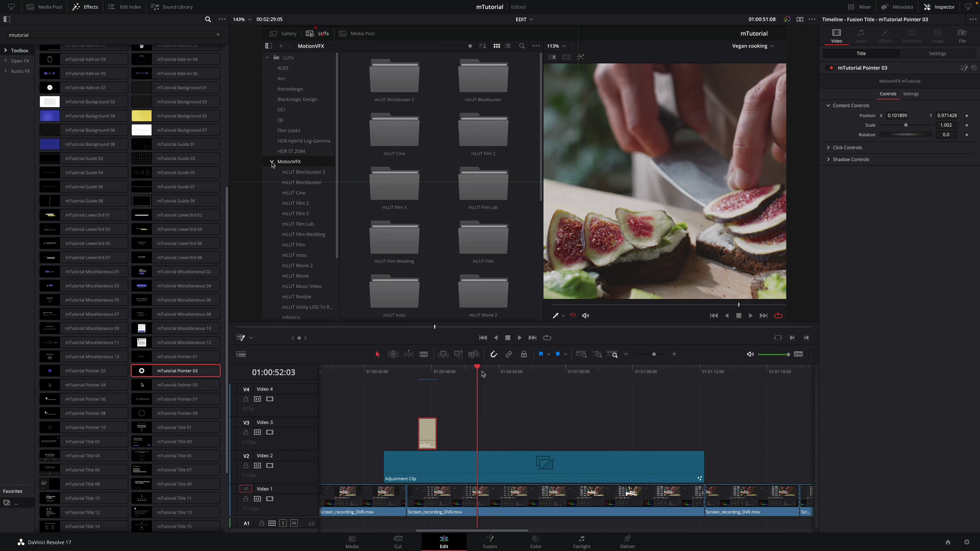
scroll(301, 127, down, 3)
click(293, 162)
mouse_move(578, 381)
mouse_down()
mouse_move(590, 382)
mouse_move(575, 383)
mouse_up()
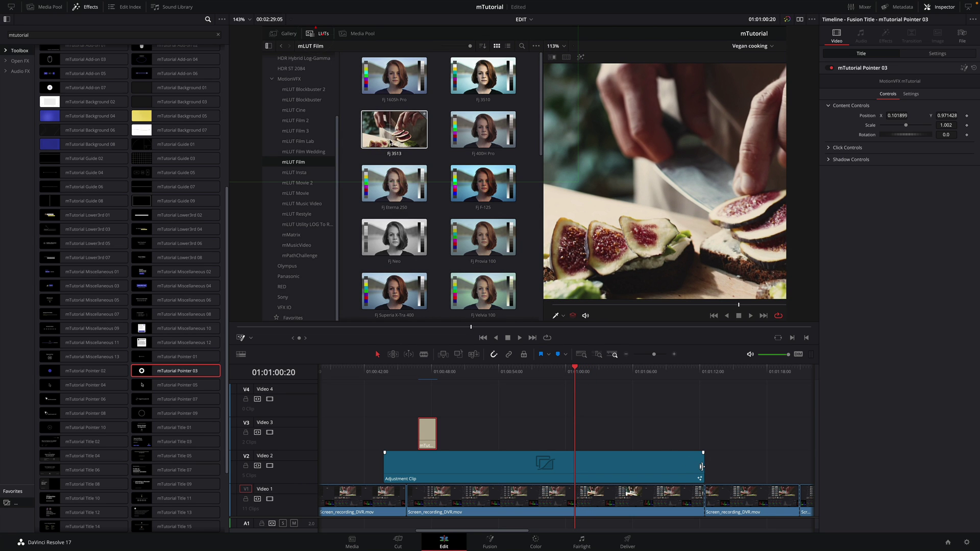
drag(702, 467, 574, 466)
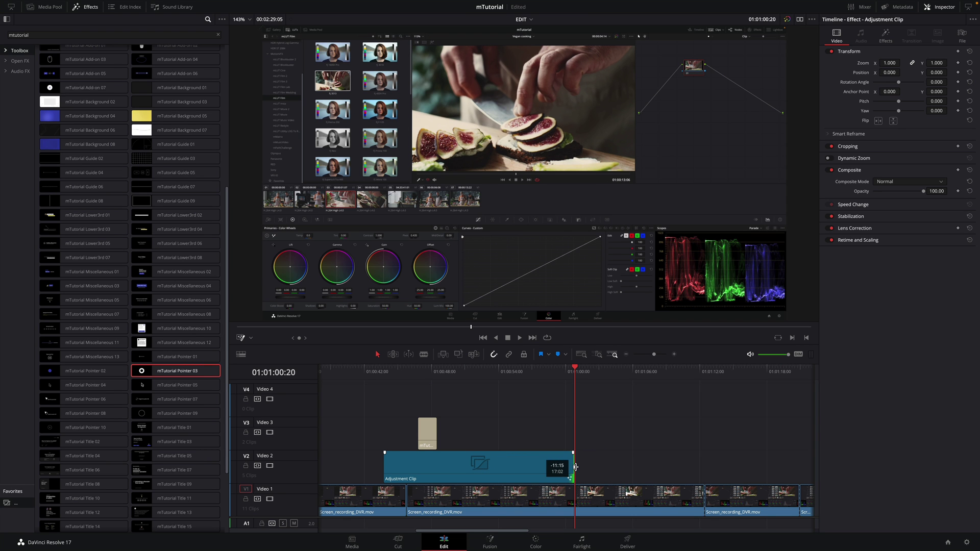
click(547, 372)
key(space)
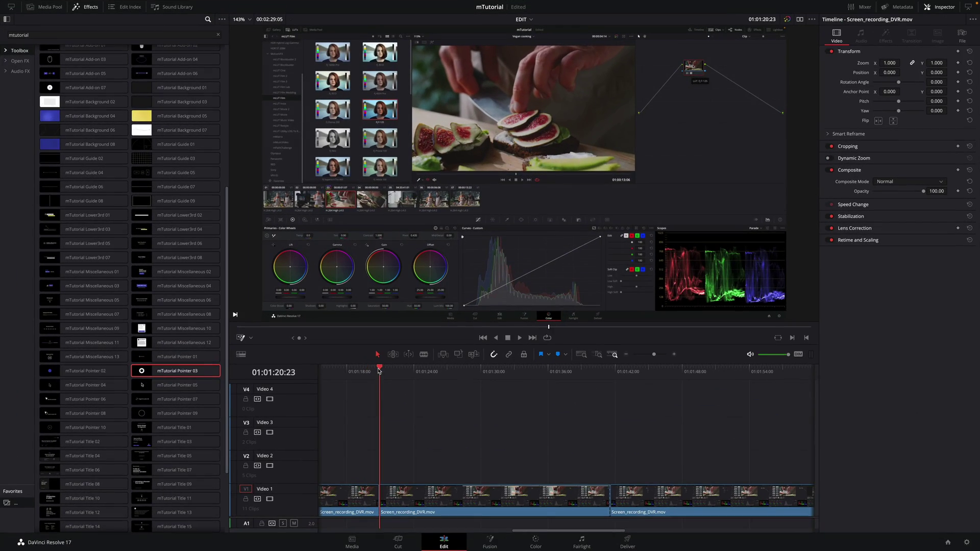
mouse_move(379, 371)
mouse_down()
mouse_move(441, 369)
mouse_move(369, 369)
mouse_up()
Add the mTutorial Add-on 02 mouse graphic to Video 2
scroll(51, 179, up, 4)
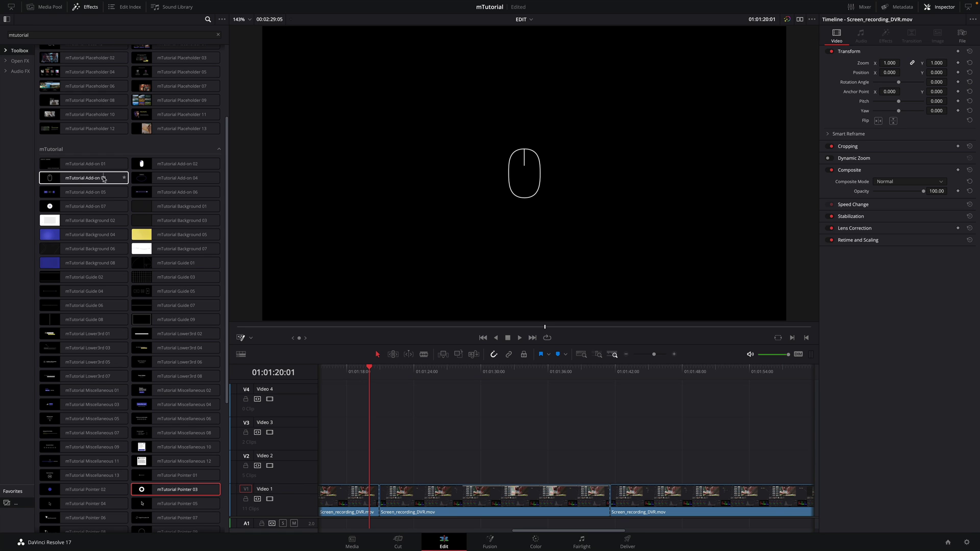
drag(177, 167, 369, 465)
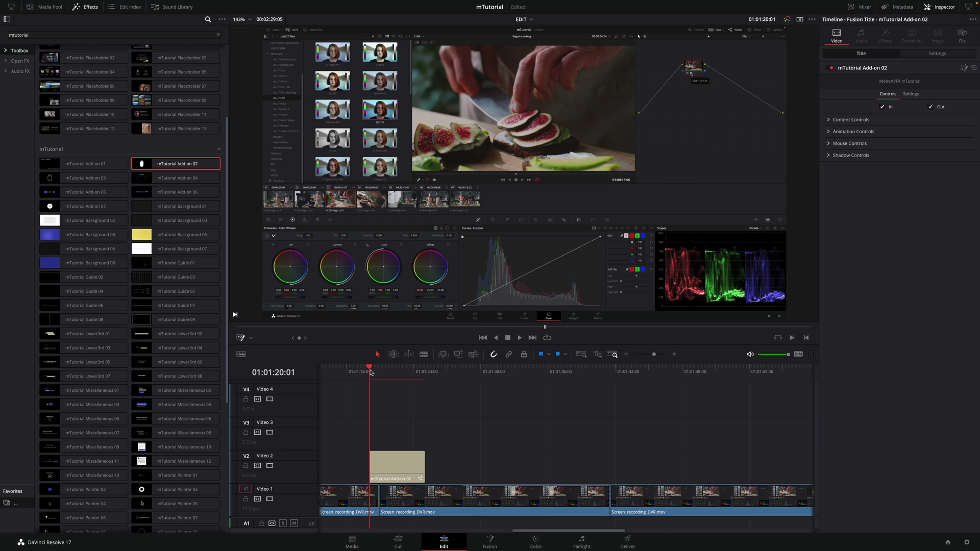
drag(371, 373, 387, 373)
Scale the mouse graphic to 1.25, turn off its left-click animation, and preview it
click(848, 119)
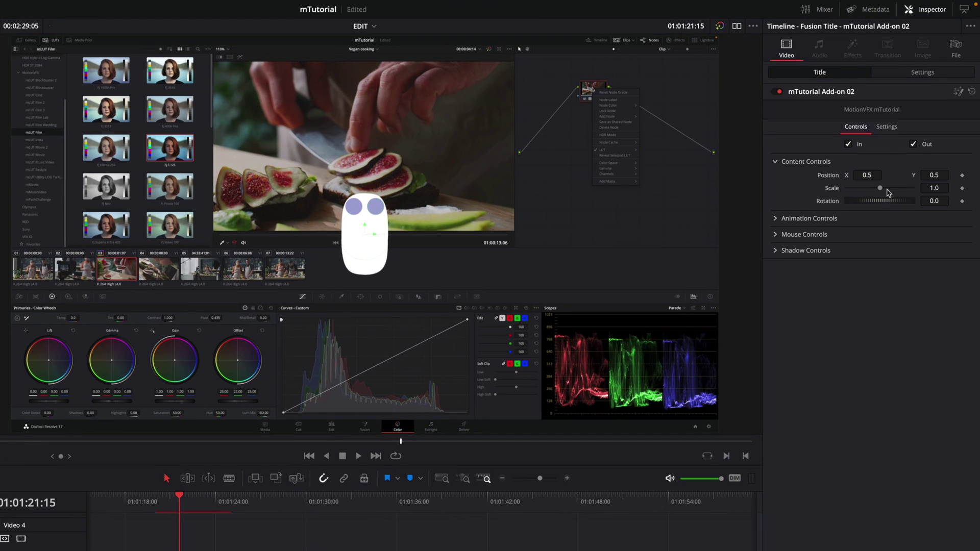
drag(880, 191, 882, 190)
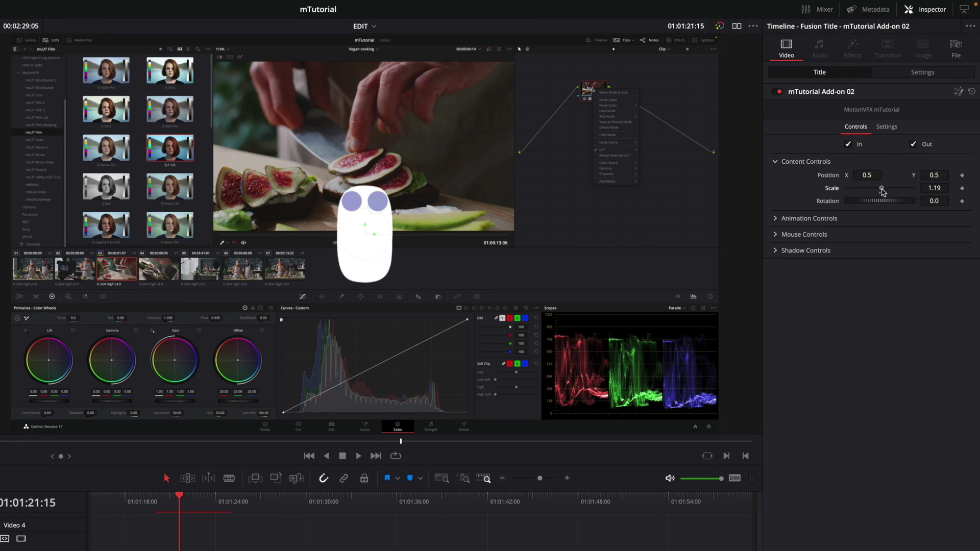
click(775, 220)
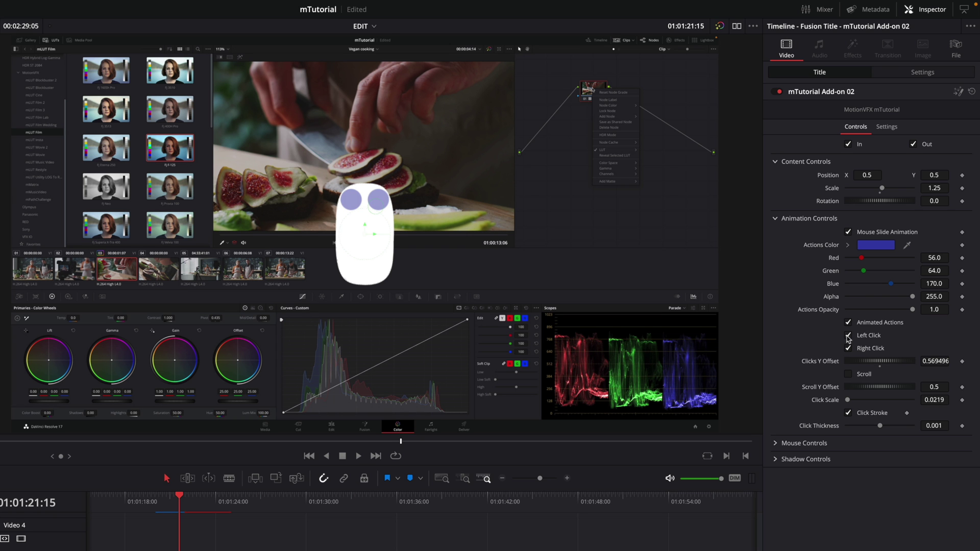
click(847, 336)
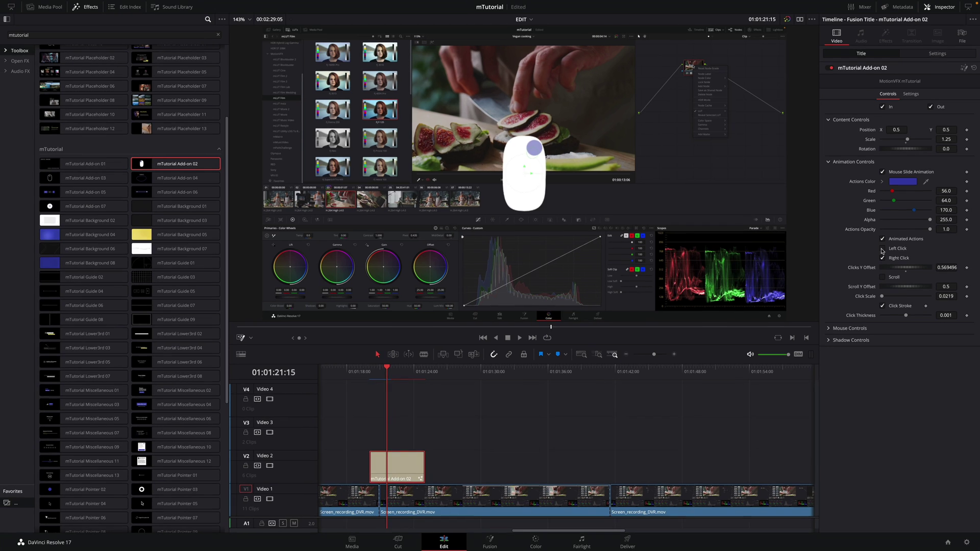
click(367, 374)
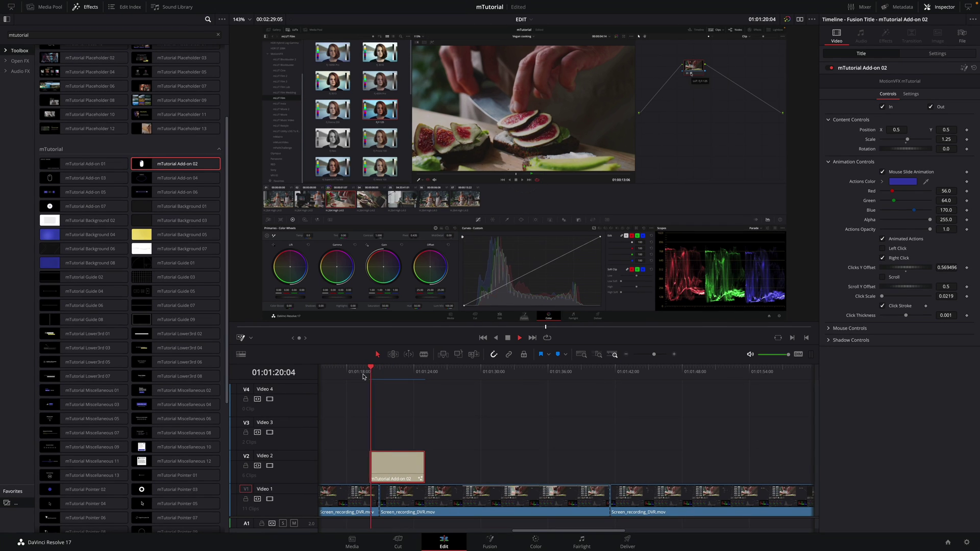
key(space)
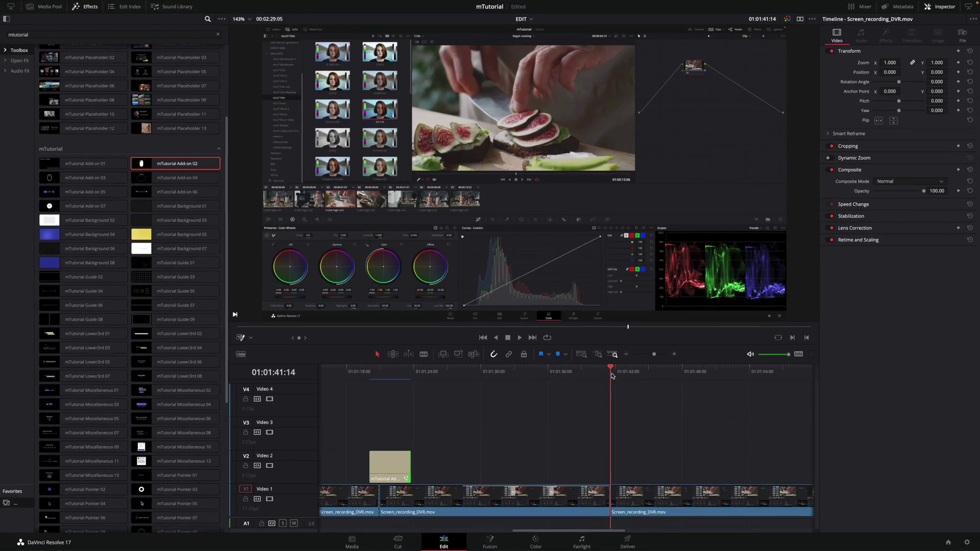
Add the mTutorial Add-on 05 key-combo title to Video 2, shifted toward the right
drag(624, 376, 678, 378)
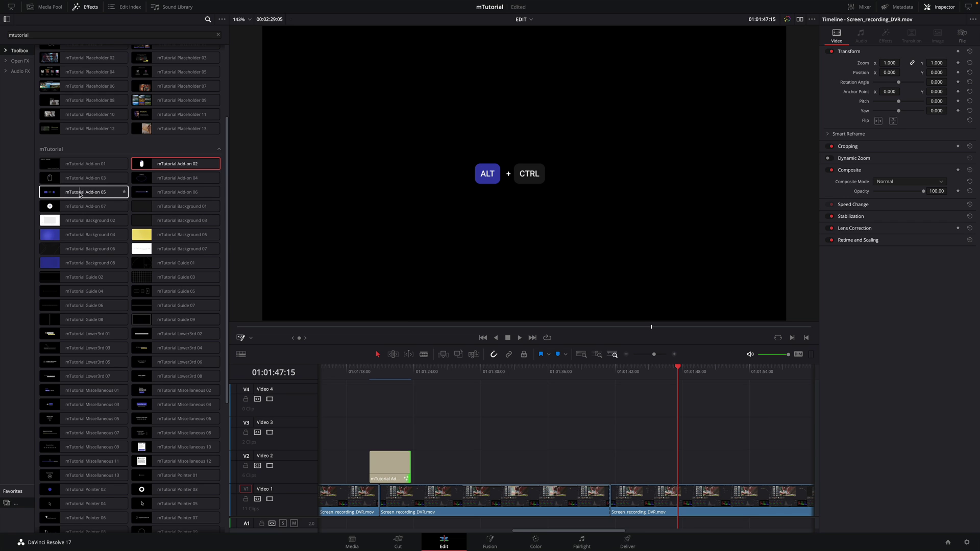
drag(79, 194, 681, 465)
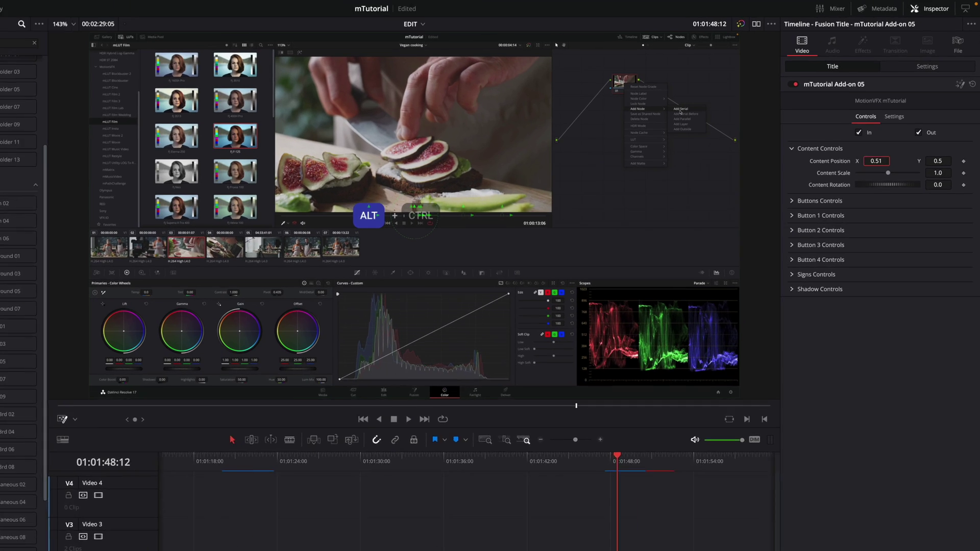
drag(875, 161, 939, 175)
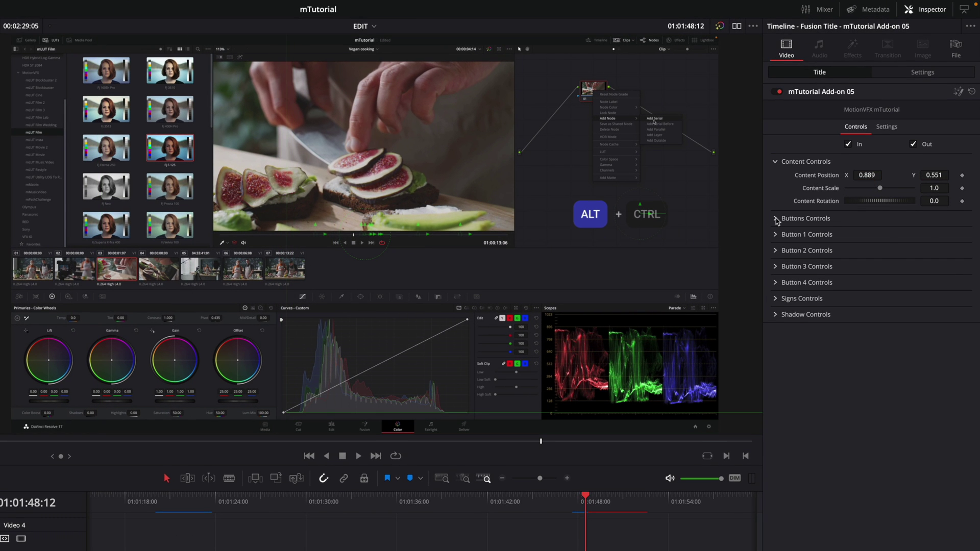
Raise the key title to four buttons, shorten the key boxes, and select the CTRL label
click(775, 219)
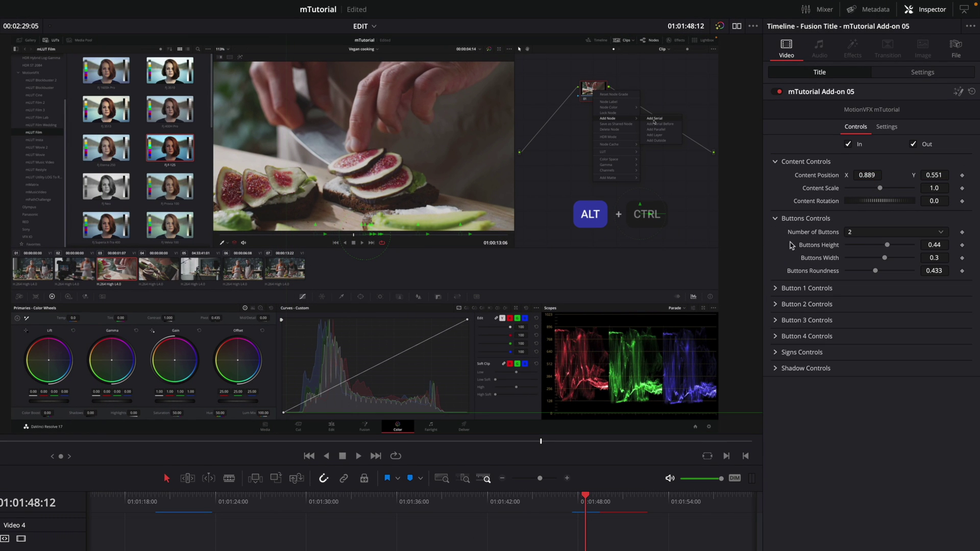
scroll(887, 234, down, 1)
click(602, 503)
scroll(882, 236, down, 1)
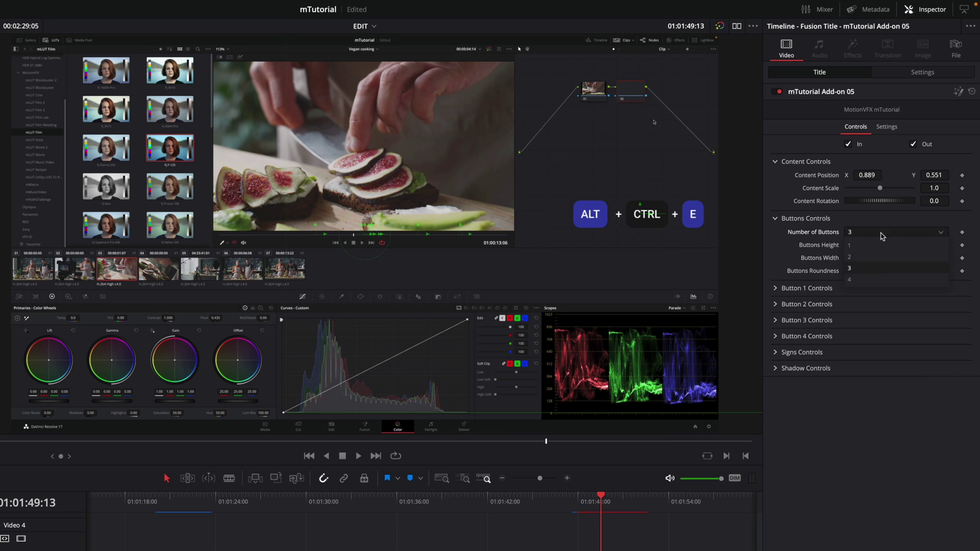
drag(651, 217, 609, 216)
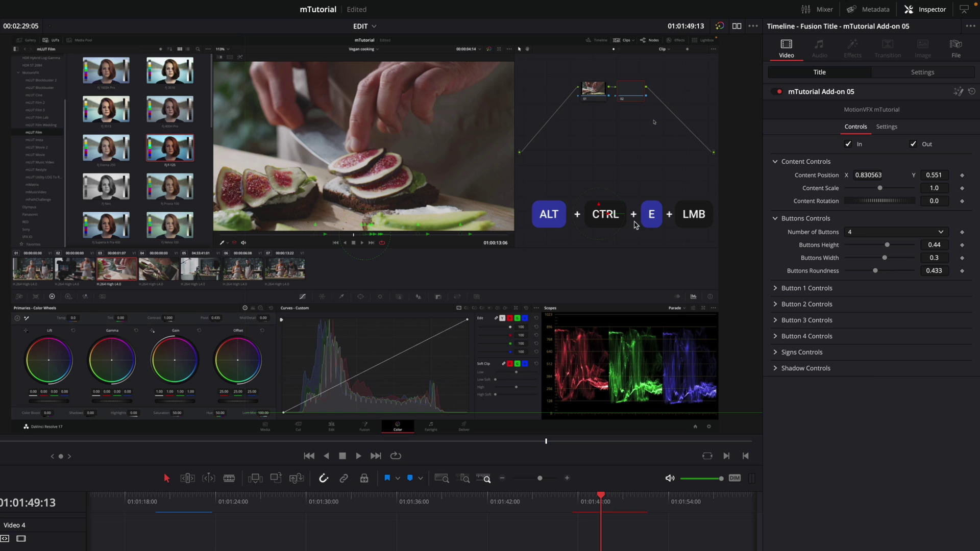
scroll(887, 232, up, 2)
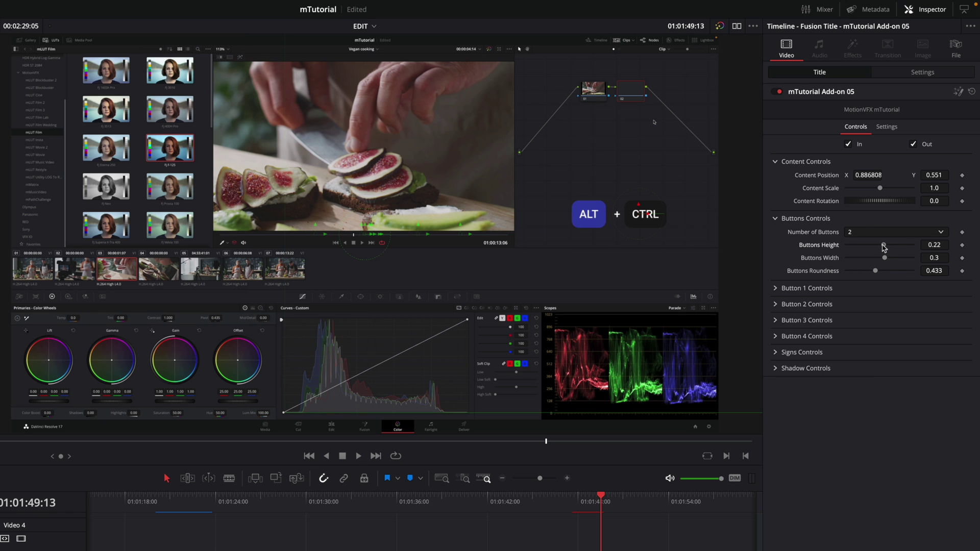
drag(888, 246, 875, 271)
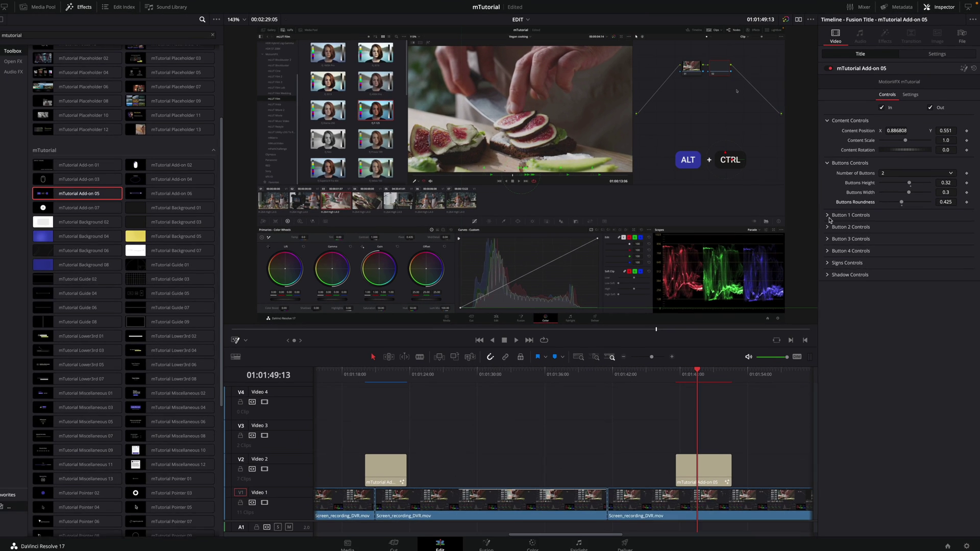
click(775, 304)
drag(841, 238, 816, 236)
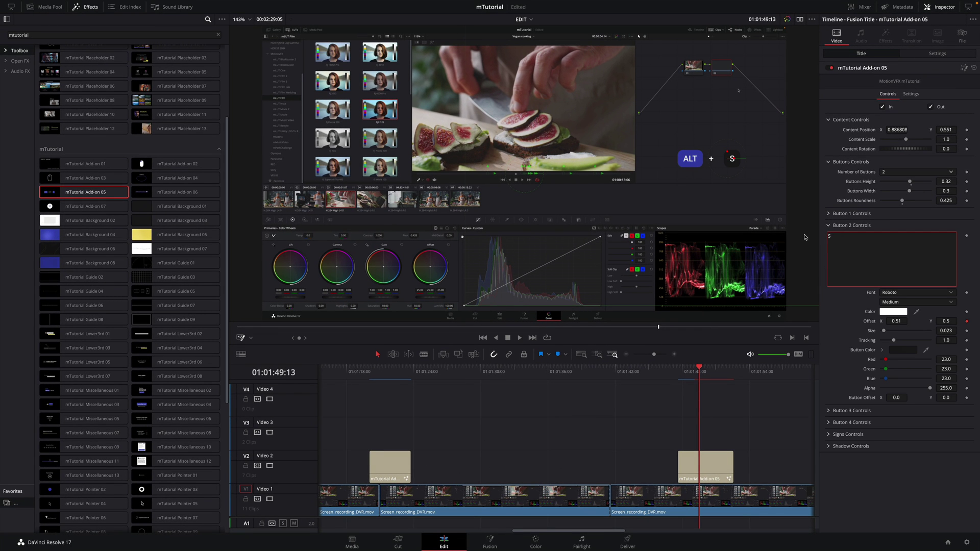
Nudge the ALT button right to Offset X 0.45 and preview the title
click(828, 434)
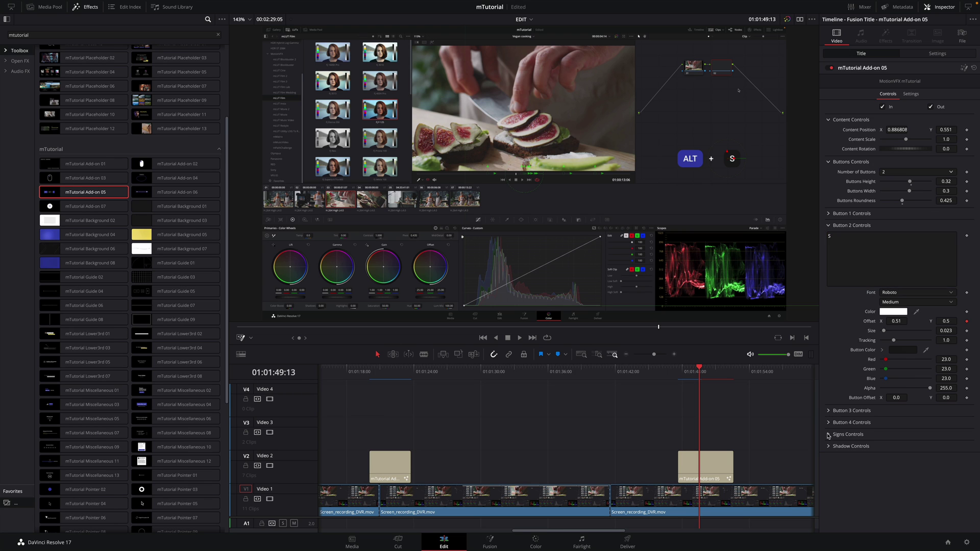
scroll(829, 436, down, 3)
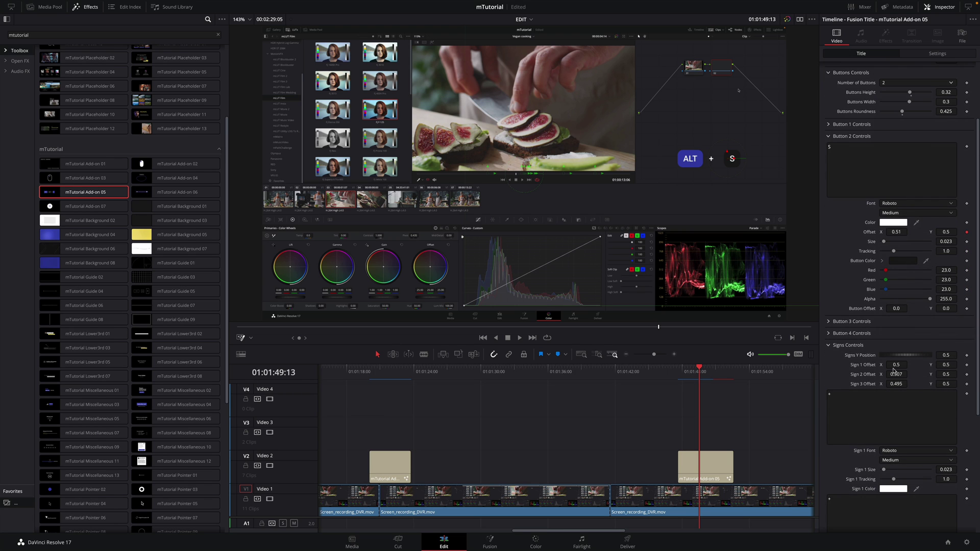
click(851, 124)
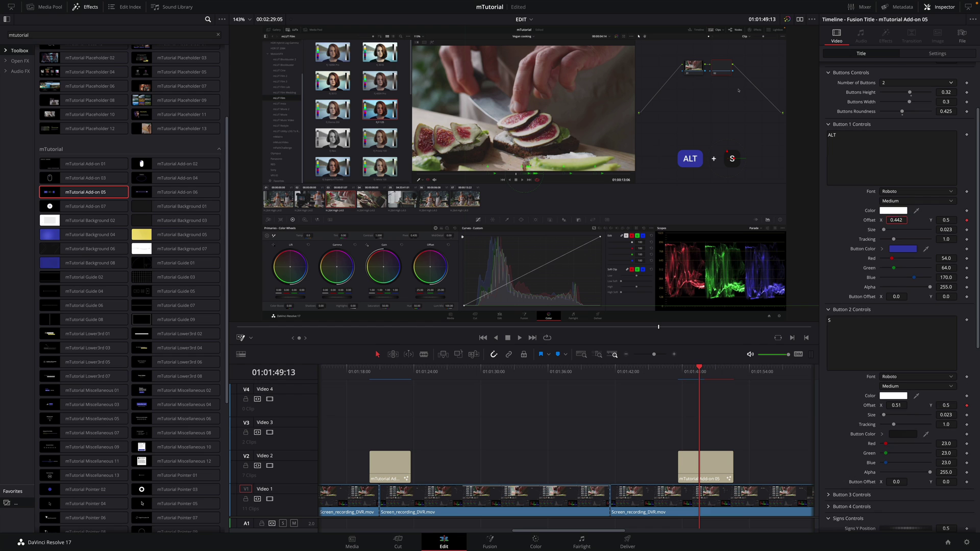
drag(896, 220, 903, 220)
scroll(851, 94, up, 3)
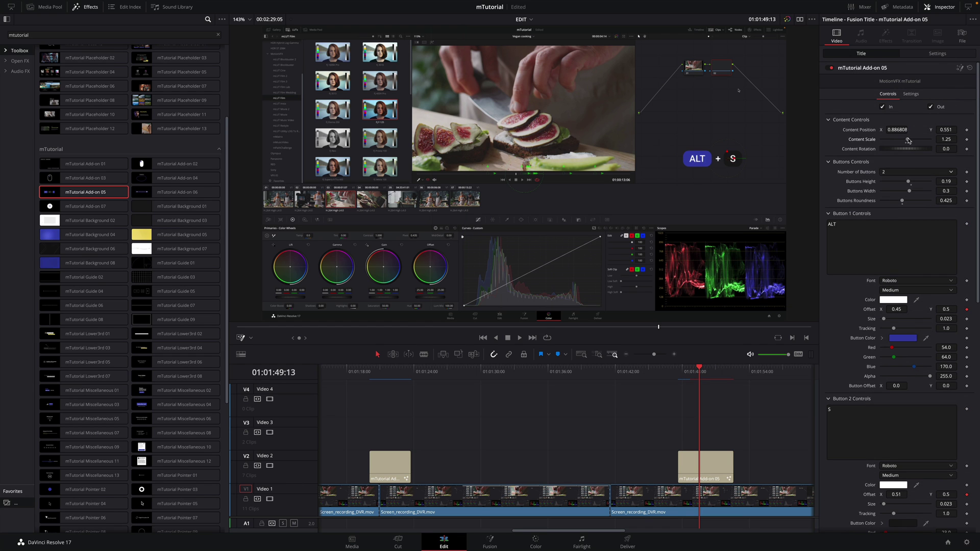
click(674, 374)
key(space)
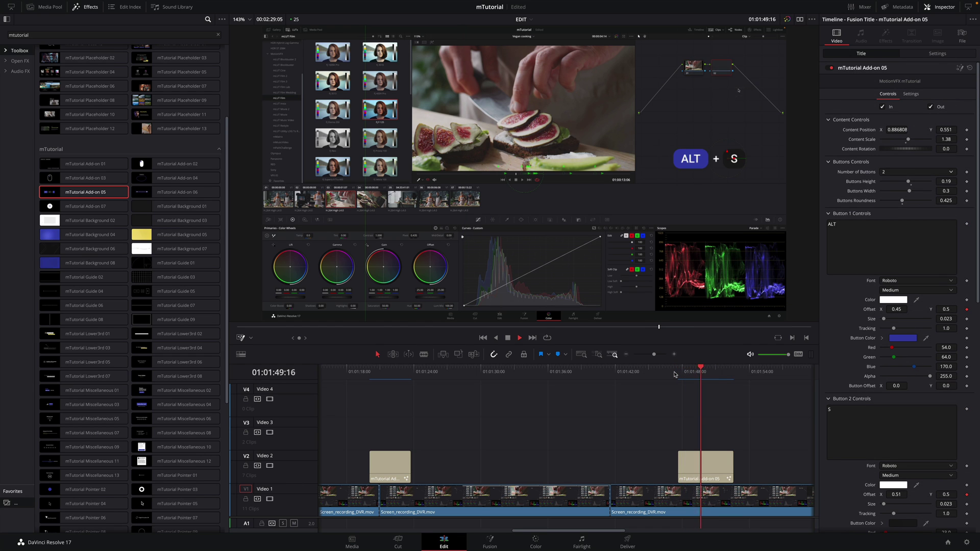
Place the mTutorial Lower3rd 03 title on Video 2 at 01:02:03:21 and play it
scroll(500, 386, right, 5)
click(500, 386)
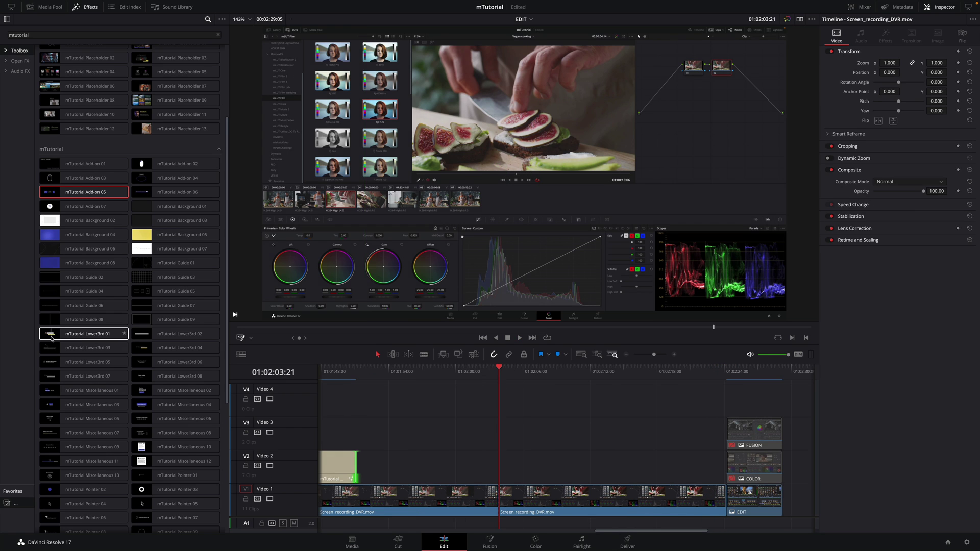
mouse_move(82, 337)
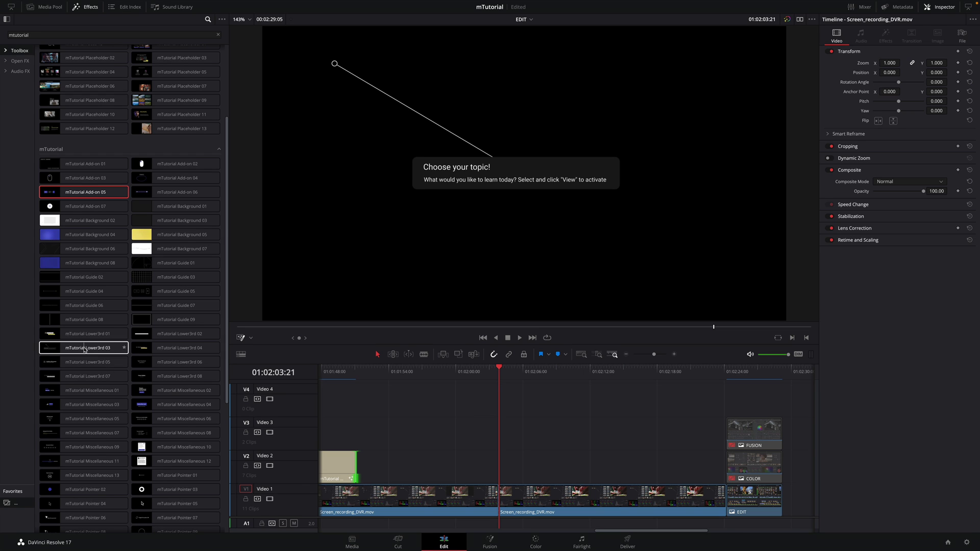
drag(85, 349, 535, 466)
key(space)
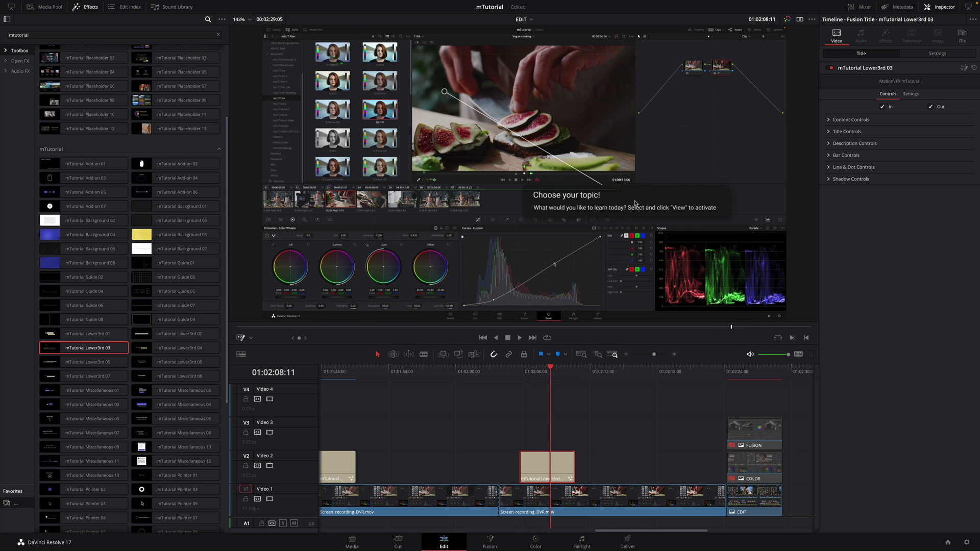
Retitle the lower third 'Realtime Preview' with the description 'RGB Channels Parade'
click(828, 132)
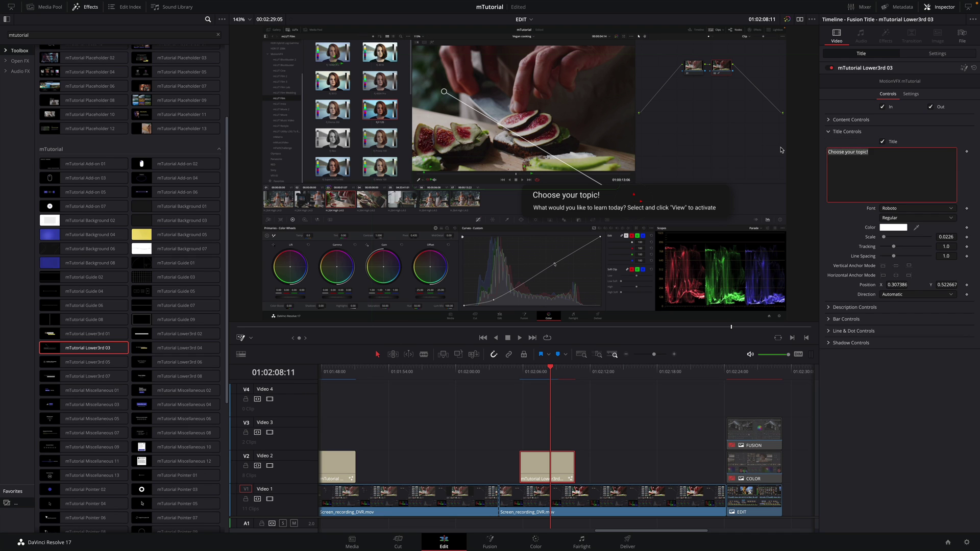
text(Realtime Preview)
click(828, 307)
click(848, 329)
key(ctrl+a)
text(RGB Cha)
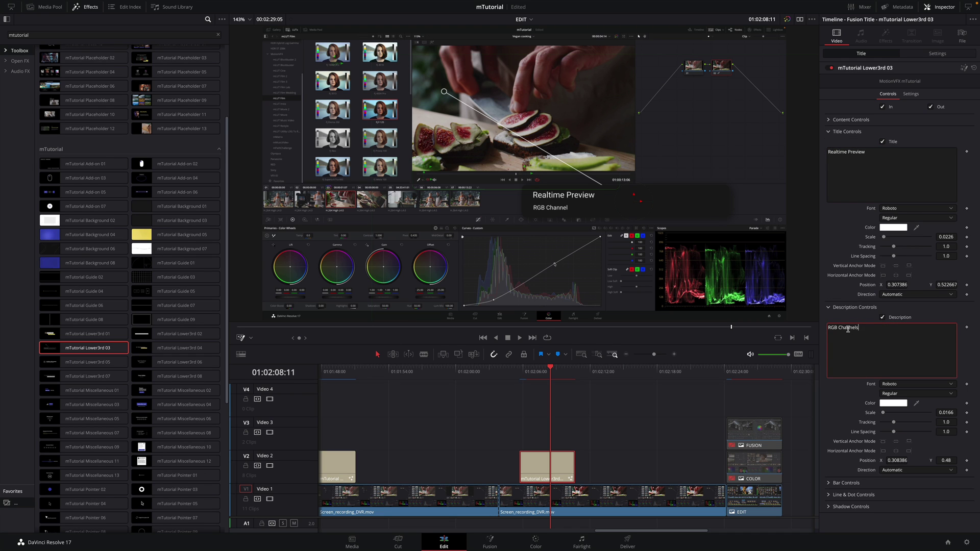
Narrow the lower-third bar to 0.189 and shift the title and description right
click(828, 483)
scroll(835, 444, down, 2)
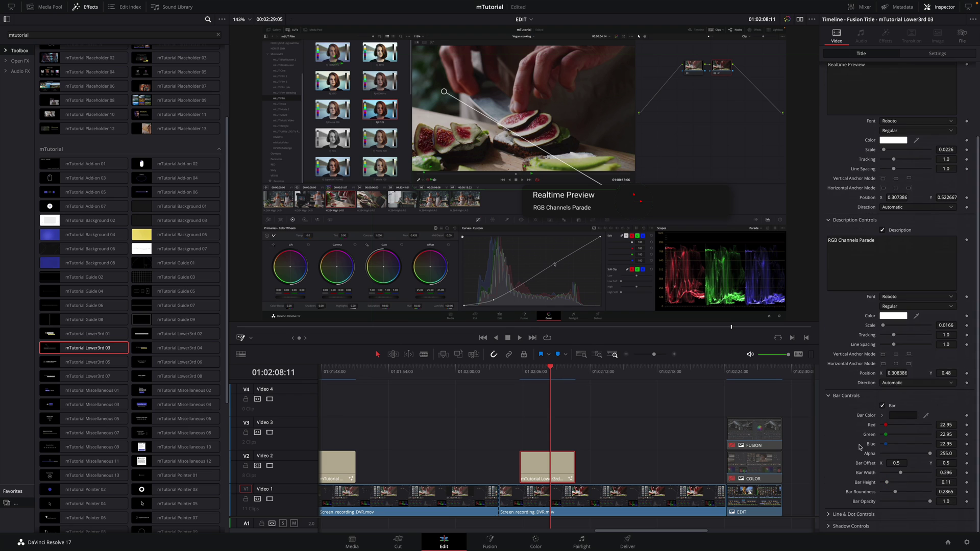
drag(900, 472, 890, 474)
drag(895, 373, 918, 373)
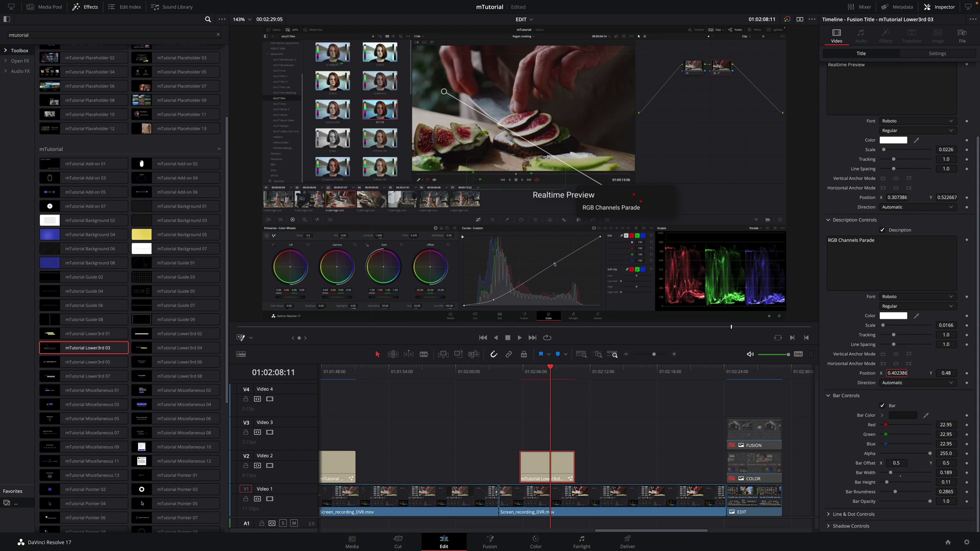
drag(894, 198, 917, 197)
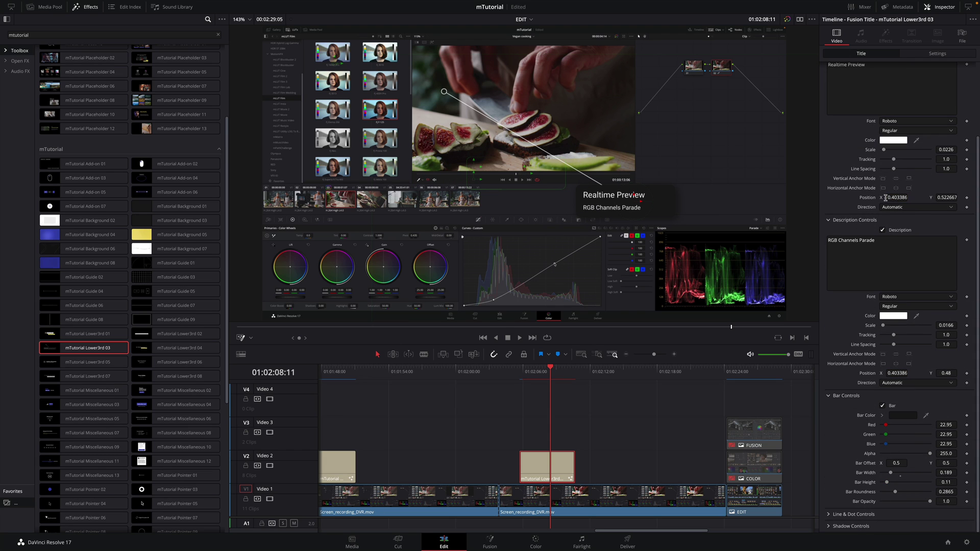
click(828, 220)
click(828, 319)
Swing the pointer line toward the upper right, aiming its dot at the green scope trace
click(828, 331)
drag(893, 408, 913, 409)
drag(612, 65, 625, 244)
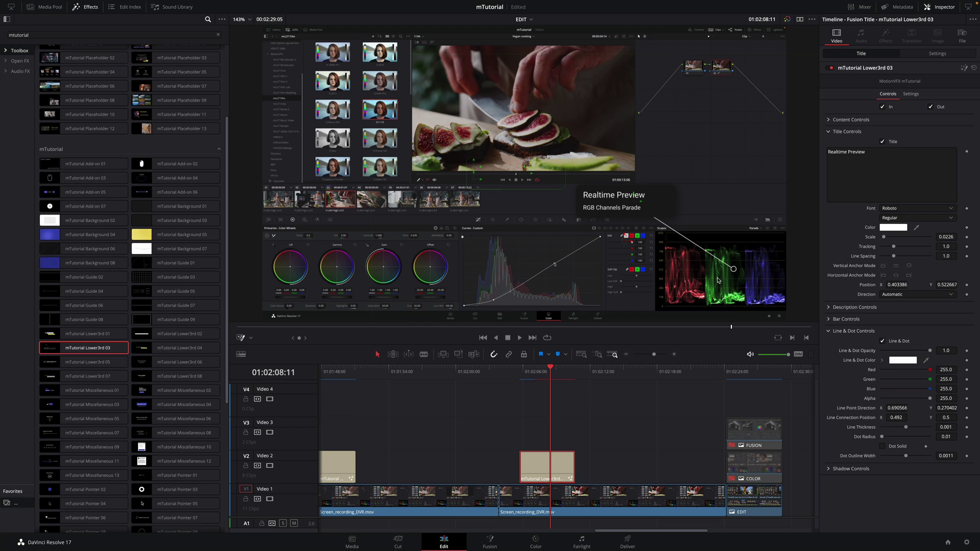
click(829, 469)
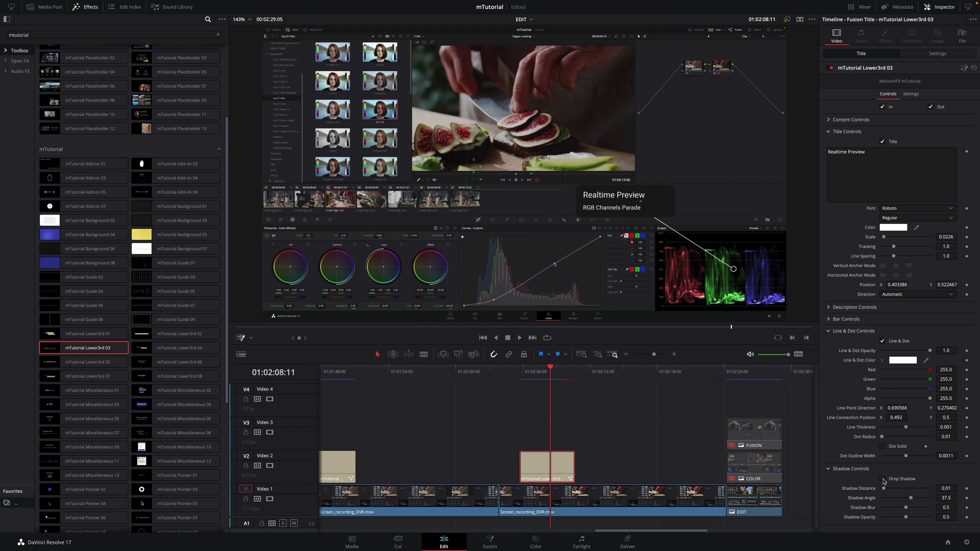
click(828, 120)
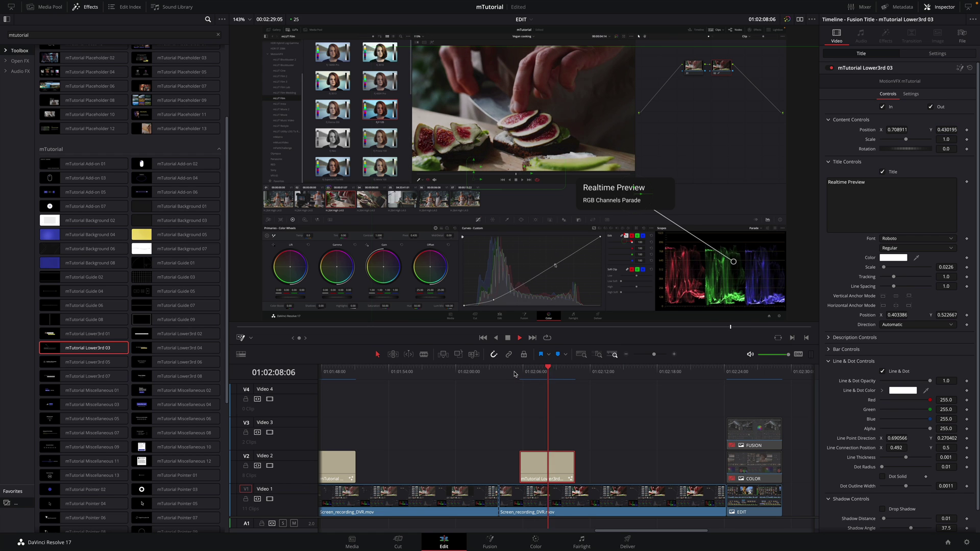
Lengthen the lower-third clip by about 7 seconds and play it back
drag(550, 369, 587, 368)
click(571, 464)
drag(571, 464, 678, 464)
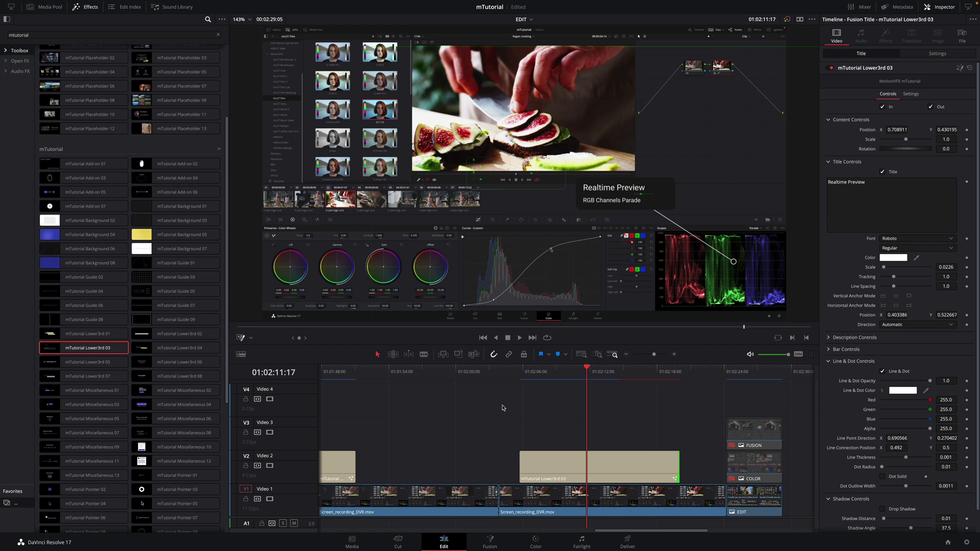
click(511, 375)
key(space)
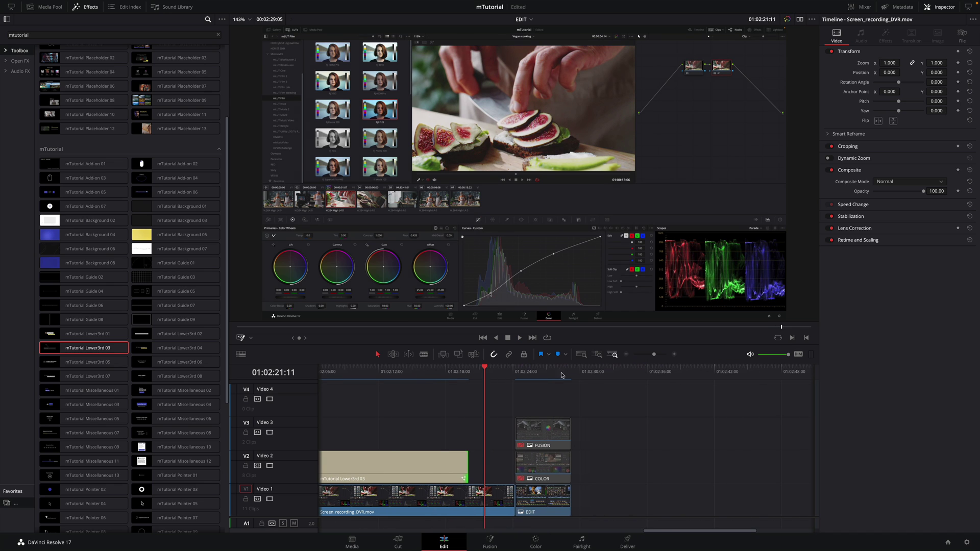
Scrub to the stacked EDIT, COLOR and FUSION clips near 01:02:24 and save the project
click(512, 370)
drag(512, 370, 539, 373)
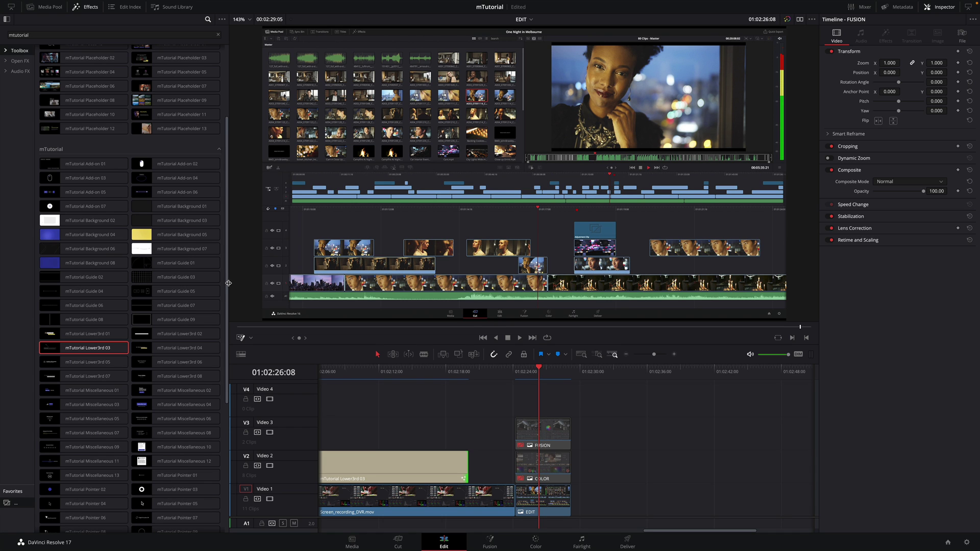
drag(228, 282, 229, 210)
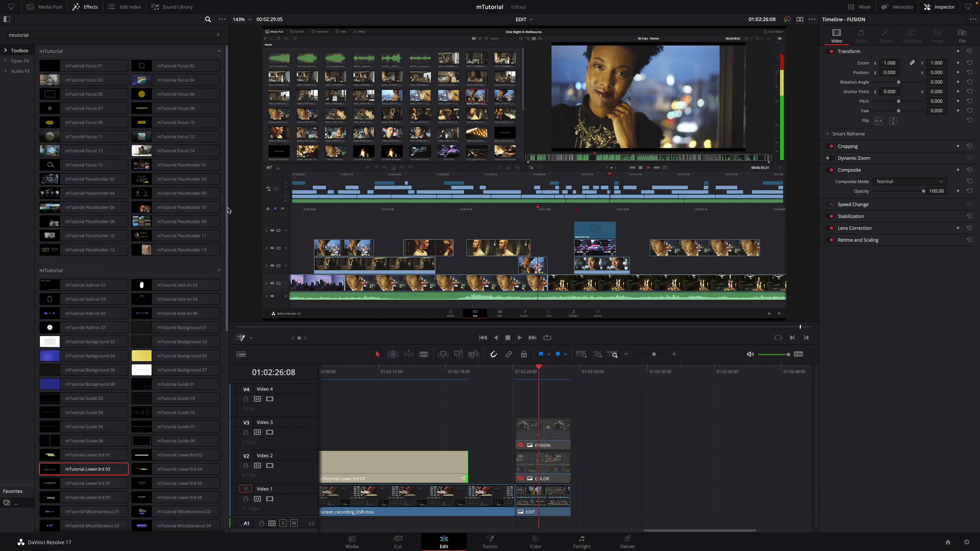
click(537, 468)
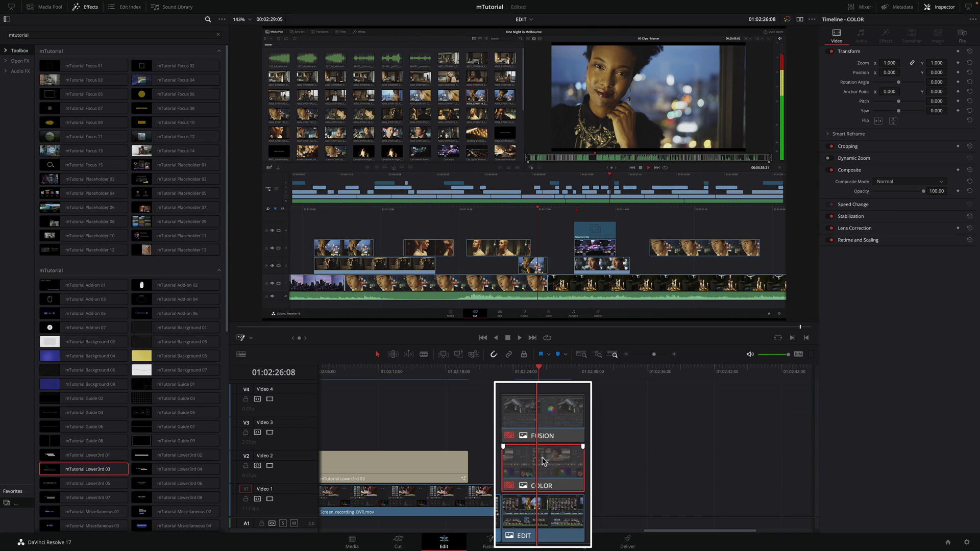
click(541, 421)
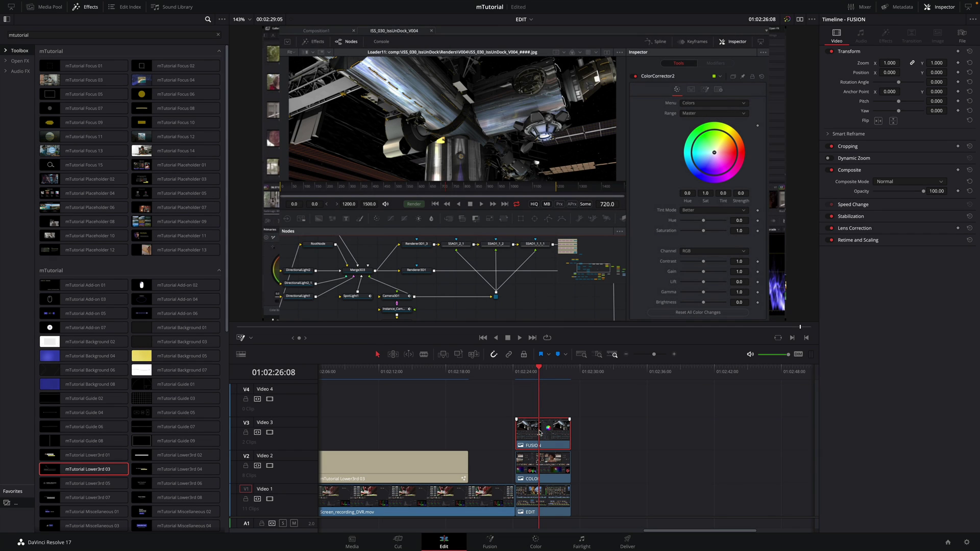
key(ctrl+s)
Disable the FUSION and COLOR clips with D, then select the EDIT clip
key(d)
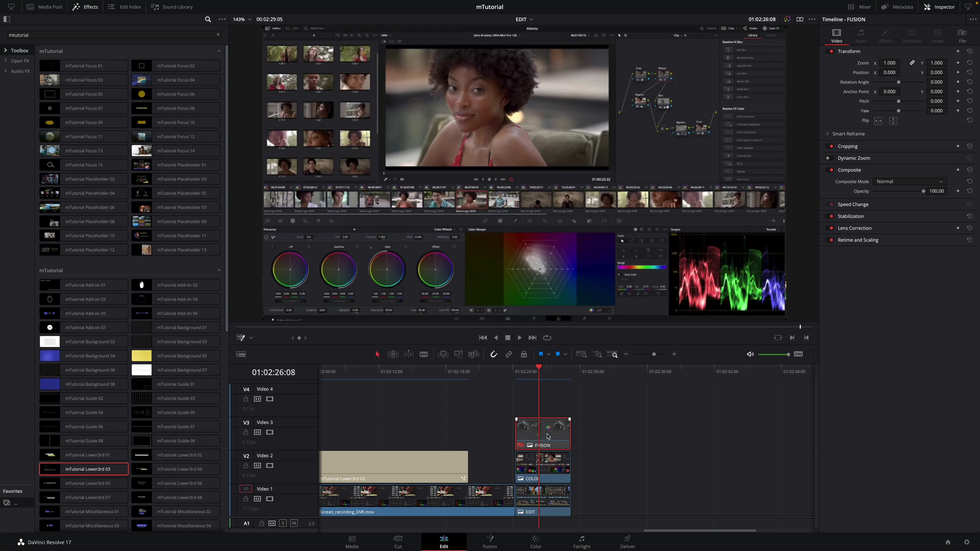
click(542, 464)
key(d)
click(542, 498)
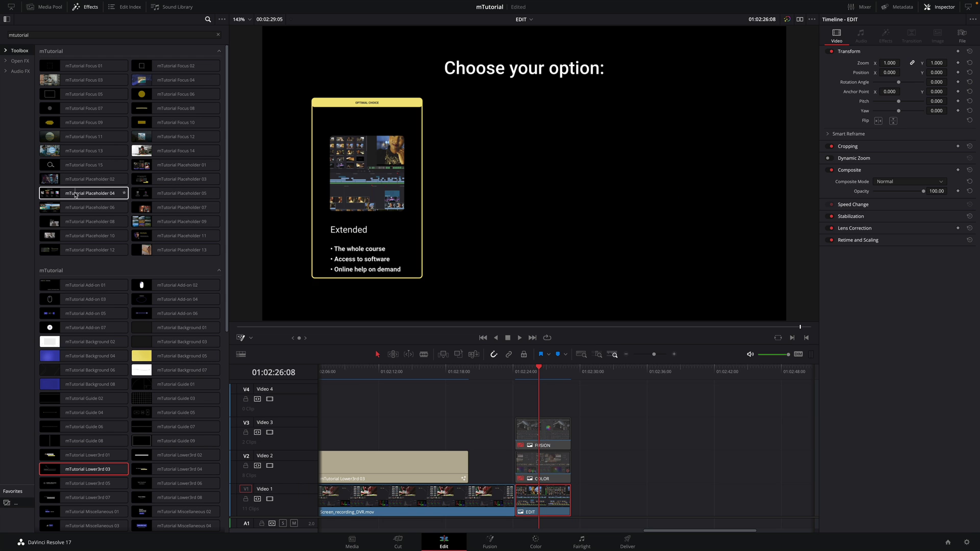
Apply mTutorial Placeholder 04 to the EDIT clip and play it
drag(75, 194, 542, 505)
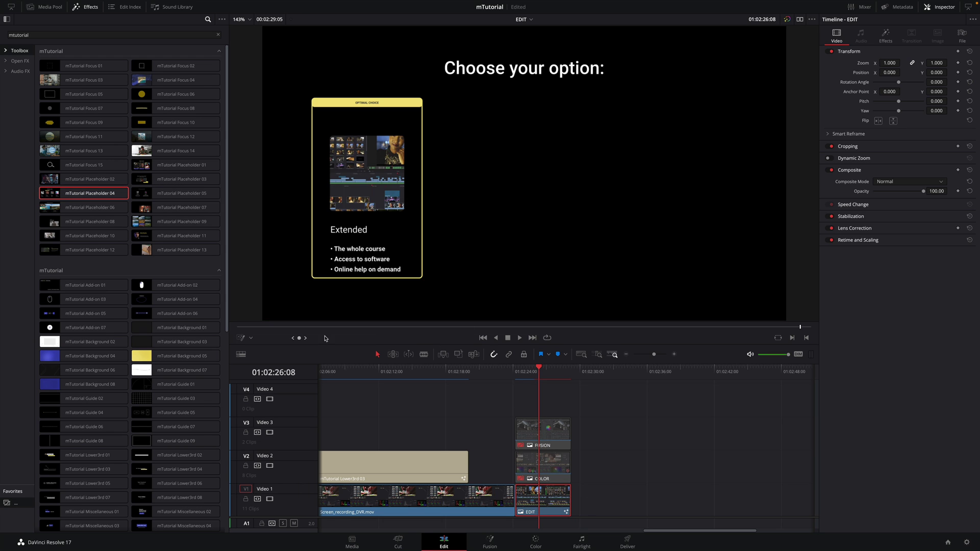
click(510, 369)
key(space)
key(space)
Try media positions 2, 3 and 4, then return the placeholder to position 1
click(885, 37)
click(828, 120)
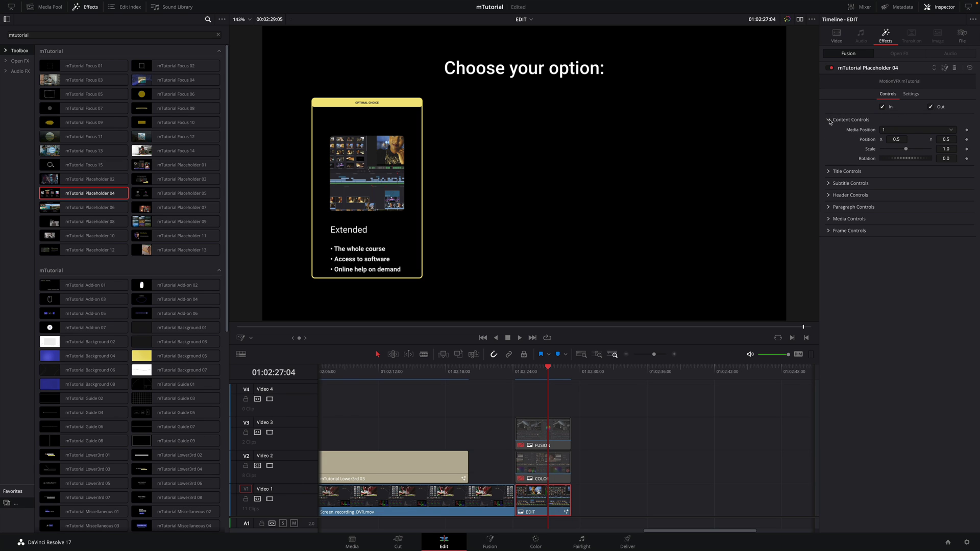
click(899, 131)
click(897, 148)
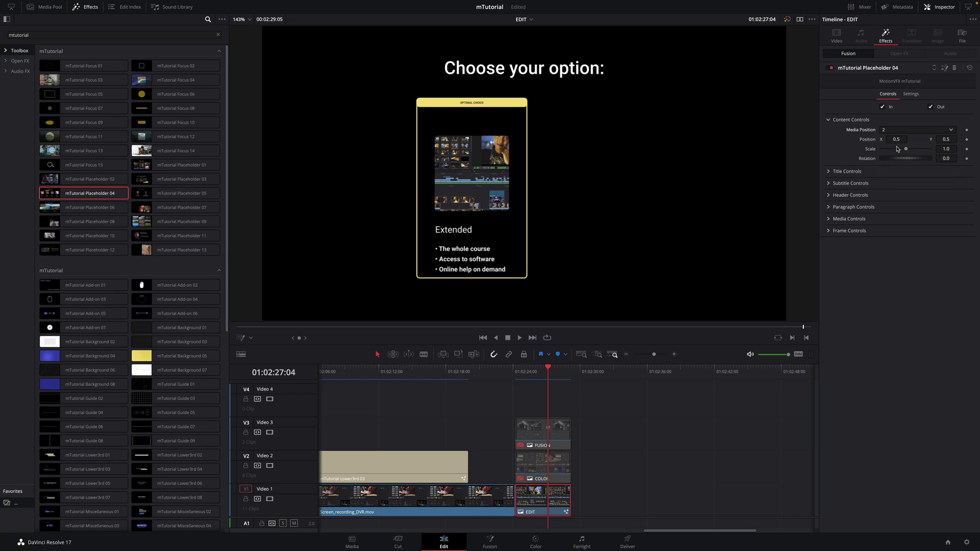
click(897, 131)
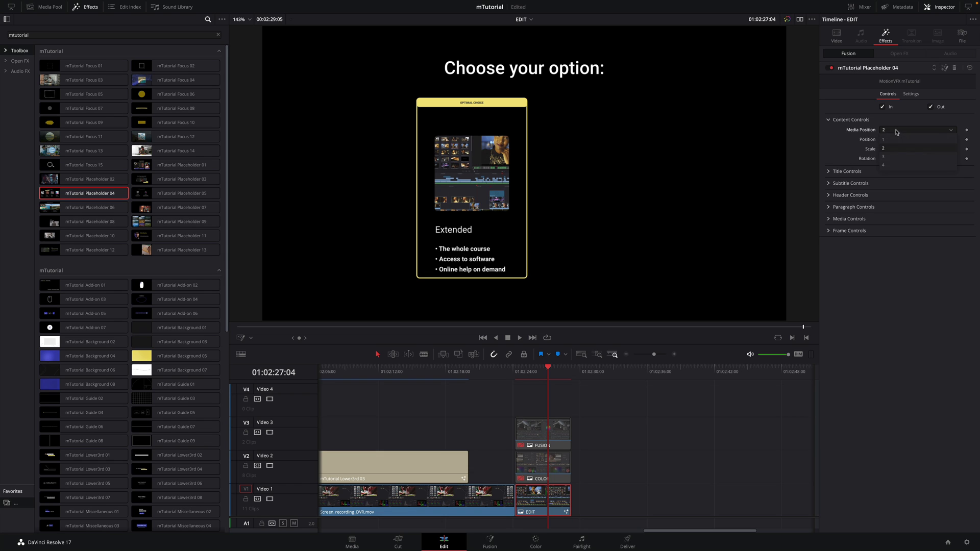
click(894, 158)
click(894, 131)
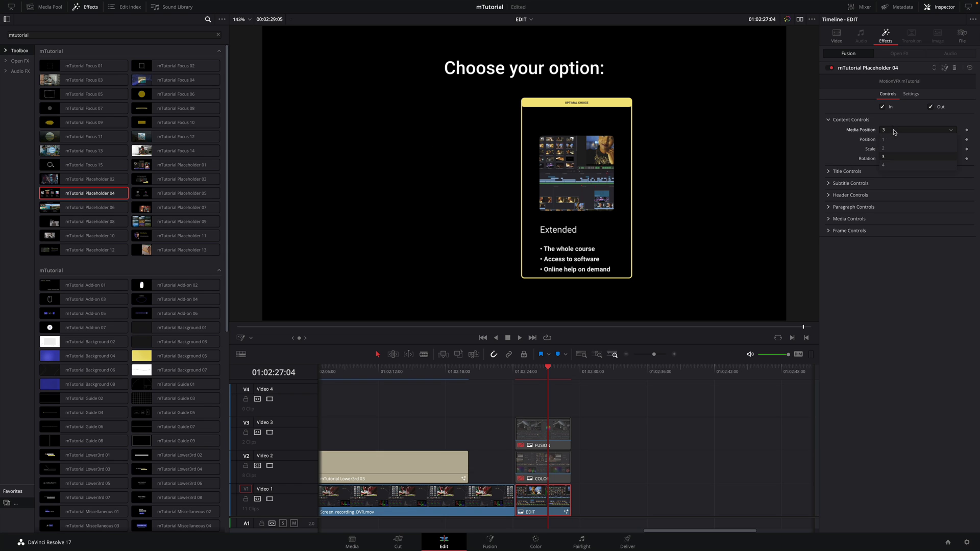
click(891, 165)
click(892, 131)
click(890, 139)
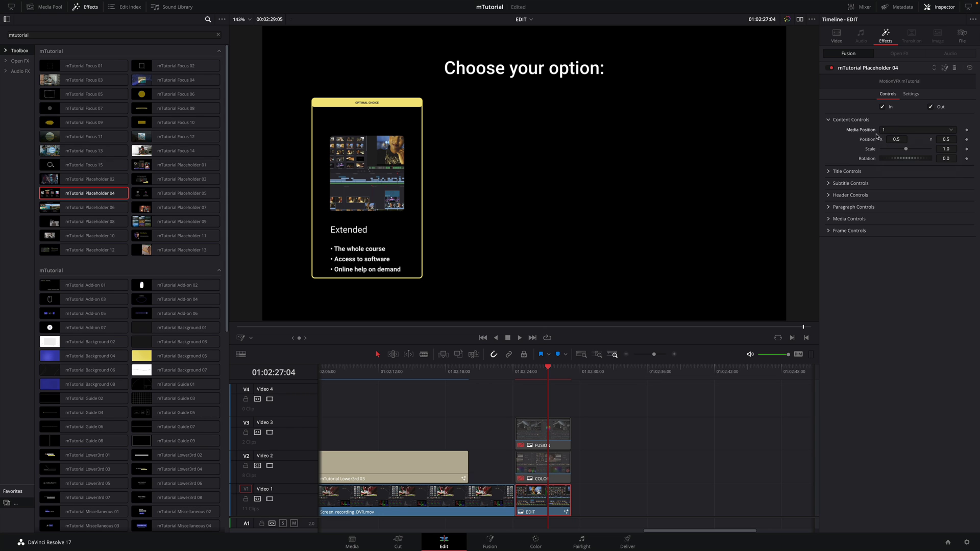
Change the card text to 'next course', subtitle 'ADVANCED EDIT' and header 'LEVEL 2'
click(846, 171)
double_click(862, 192)
text(next course)
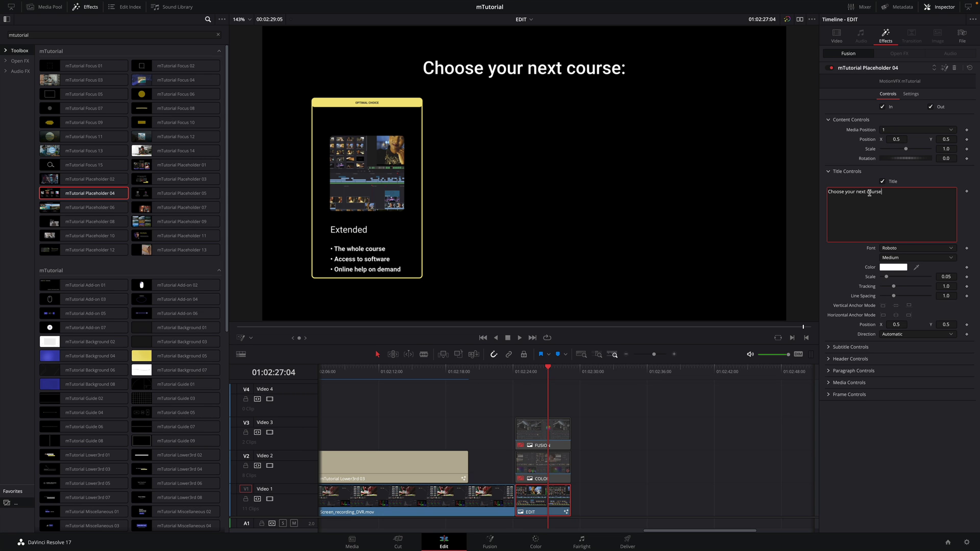
click(827, 347)
double_click(837, 203)
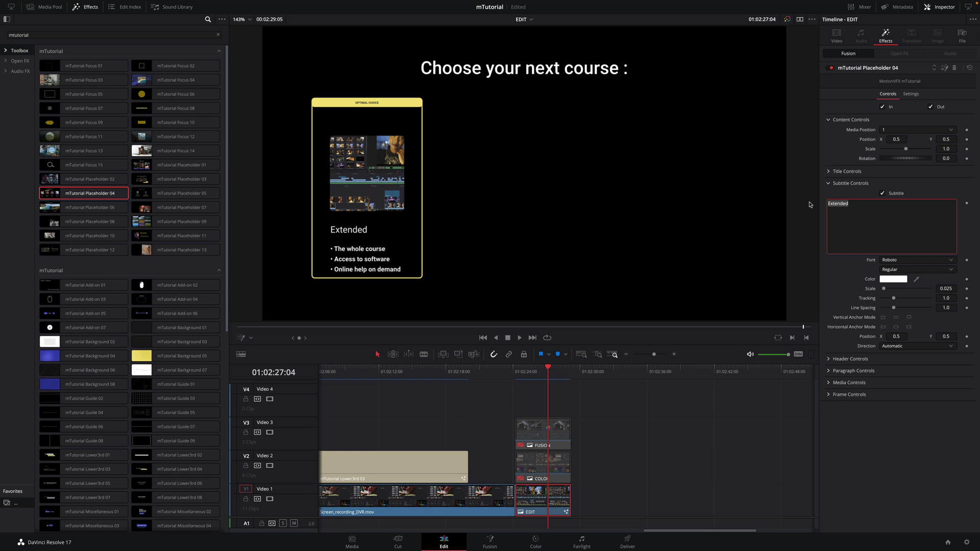
text(ADVANCED EDIT)
click(828, 358)
triple_click(842, 215)
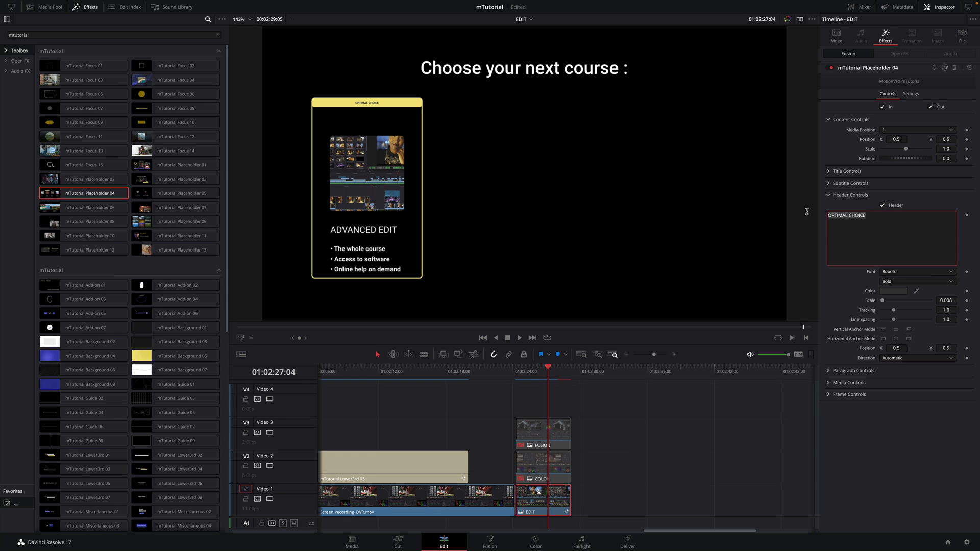
text(LEVEL 2)
Scale the course image inside its card to 0.83 and fold away Media Controls
click(828, 195)
click(828, 207)
click(828, 206)
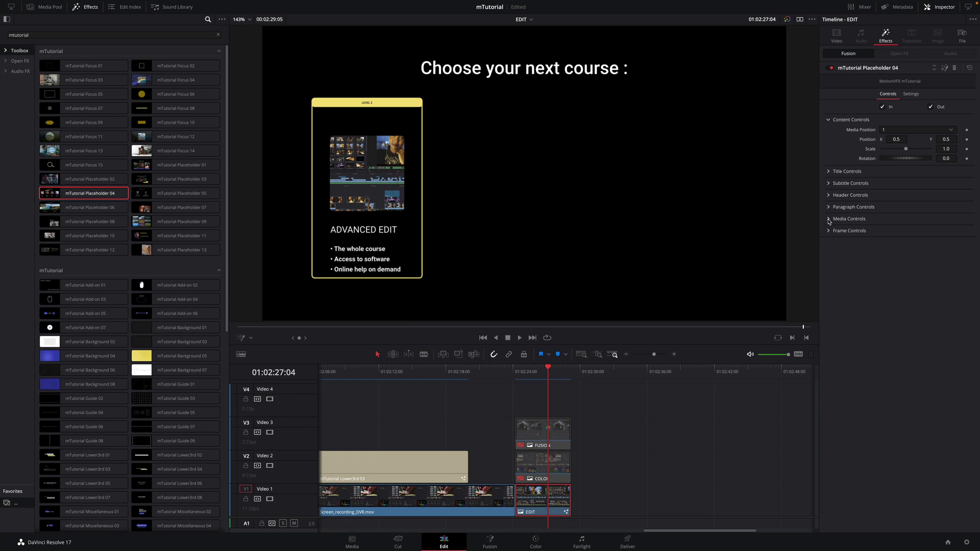
click(828, 218)
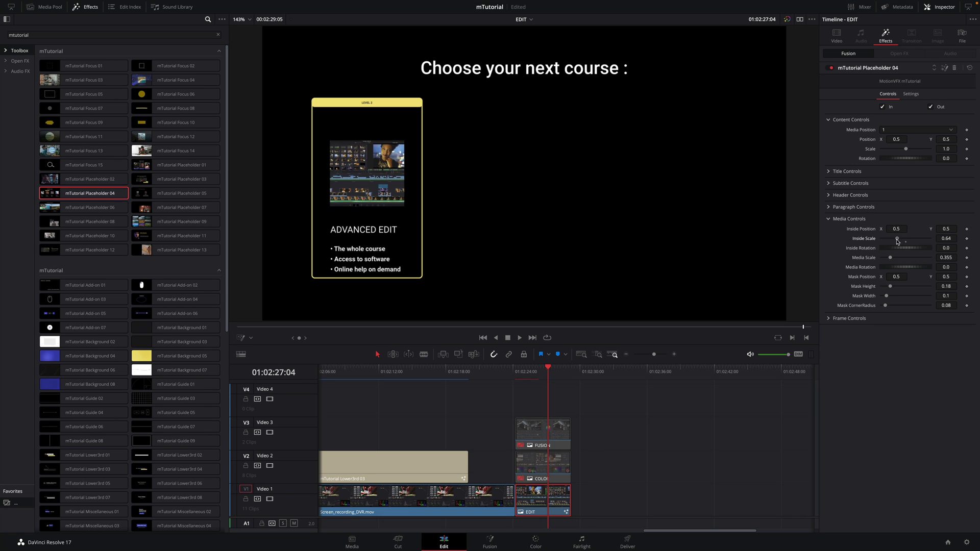
drag(905, 238, 903, 228)
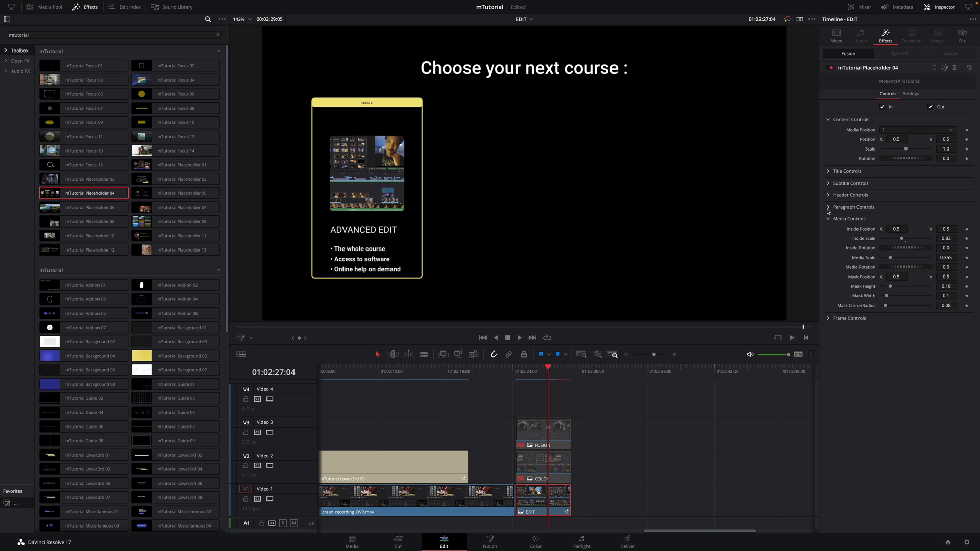
click(847, 218)
Copy the EDIT clip, enable the COLOR clip on V2 and paste its Fusion Effects attributes onto it
key(super+c)
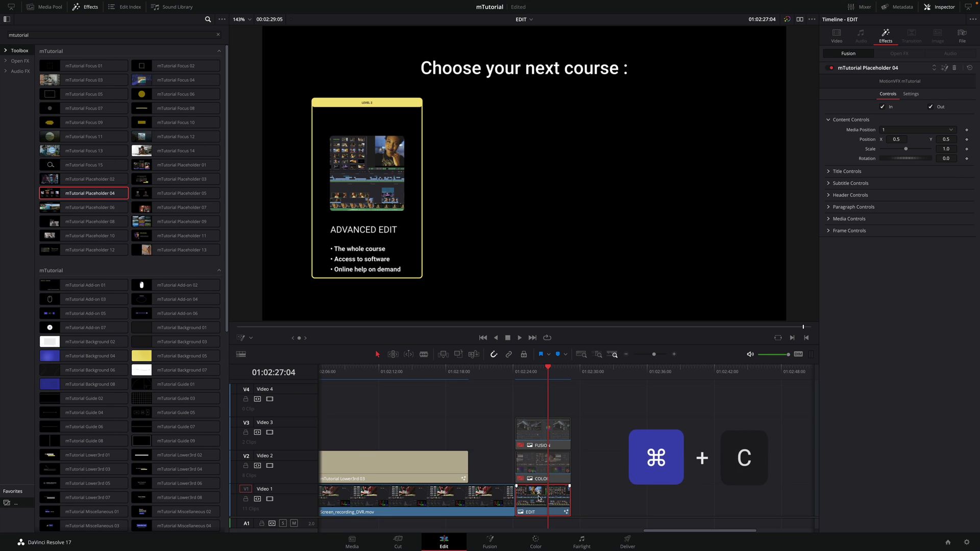
click(536, 467)
key(d)
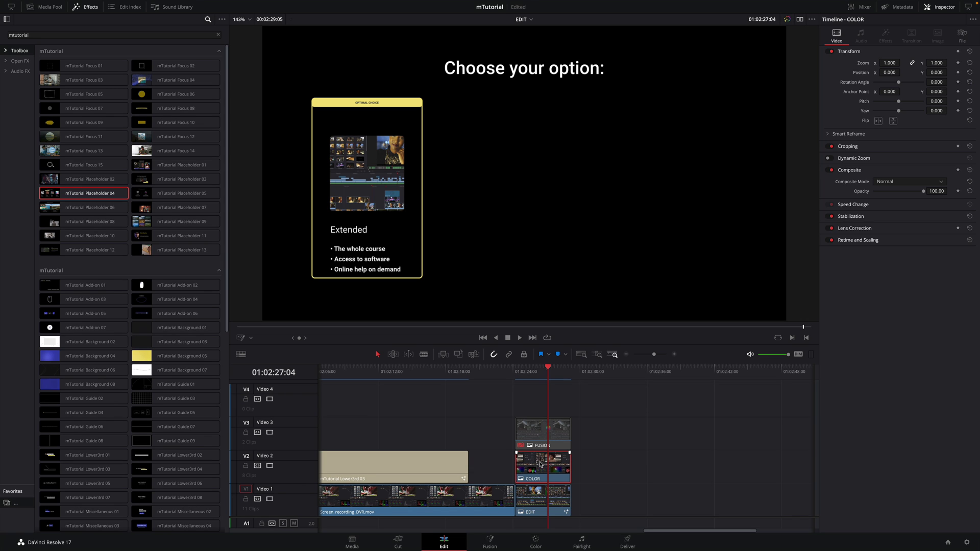
key(alt+v)
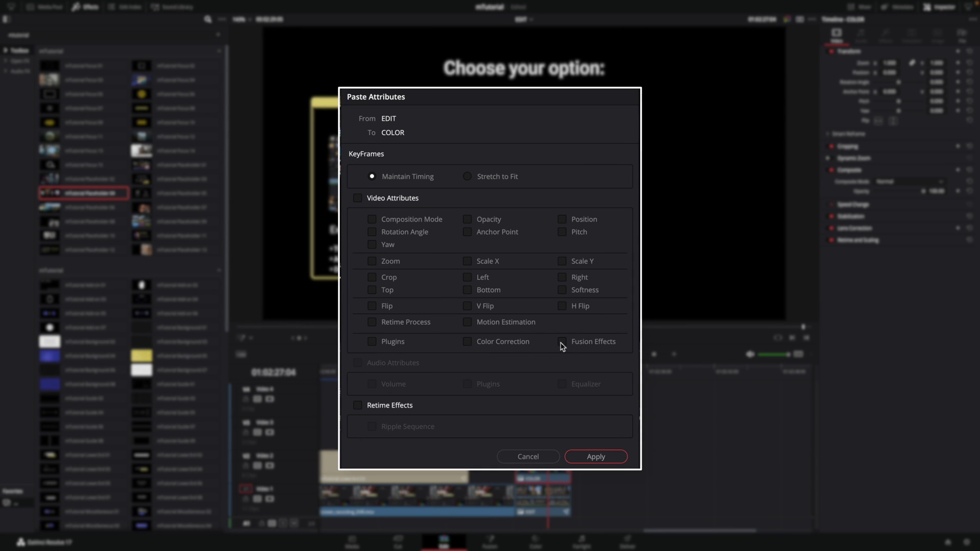
click(561, 343)
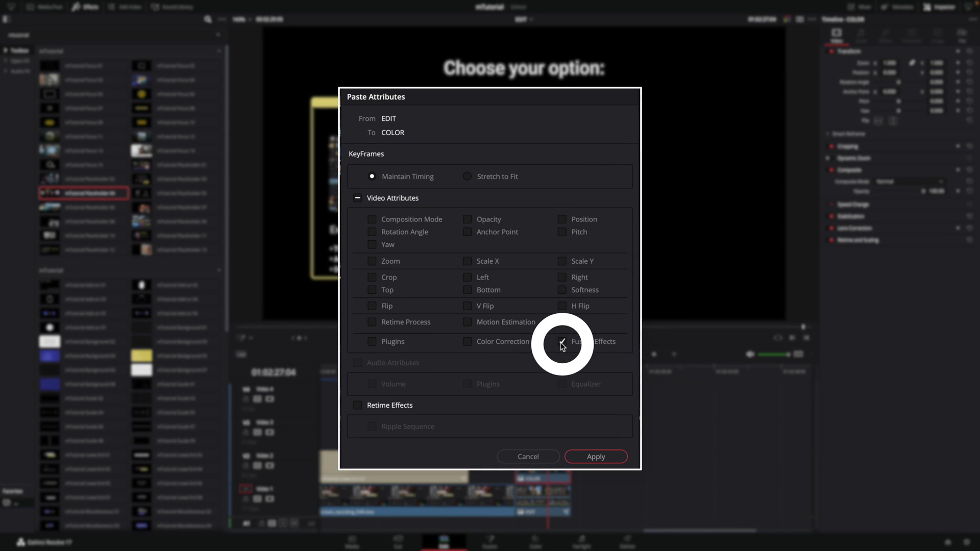
click(591, 456)
Put the COLOR card in Media Position 2 and shift it to the right
click(886, 36)
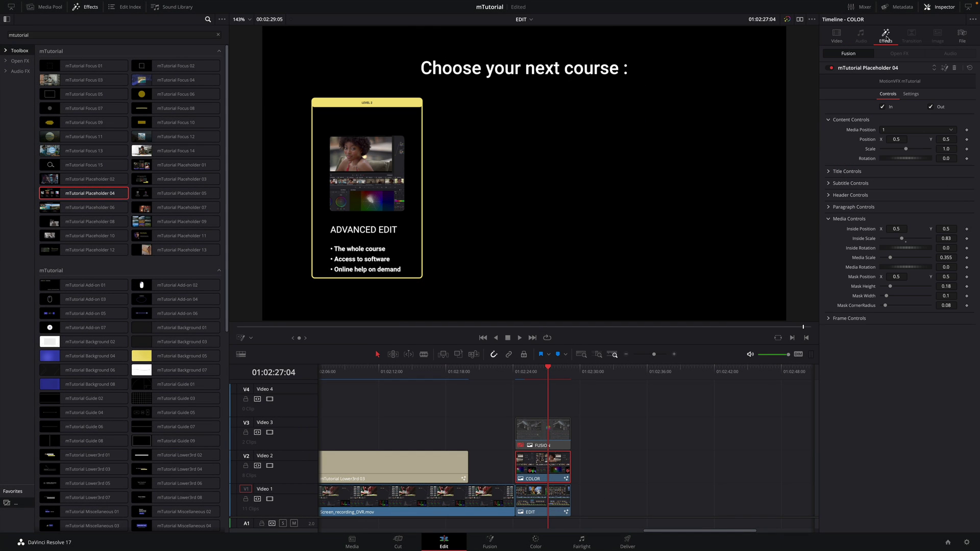
click(899, 131)
click(895, 141)
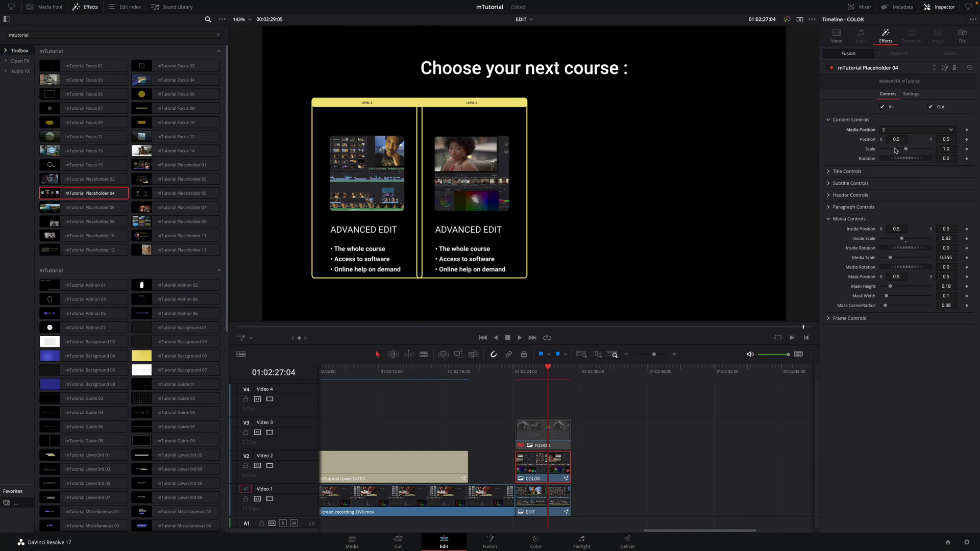
drag(894, 142, 941, 142)
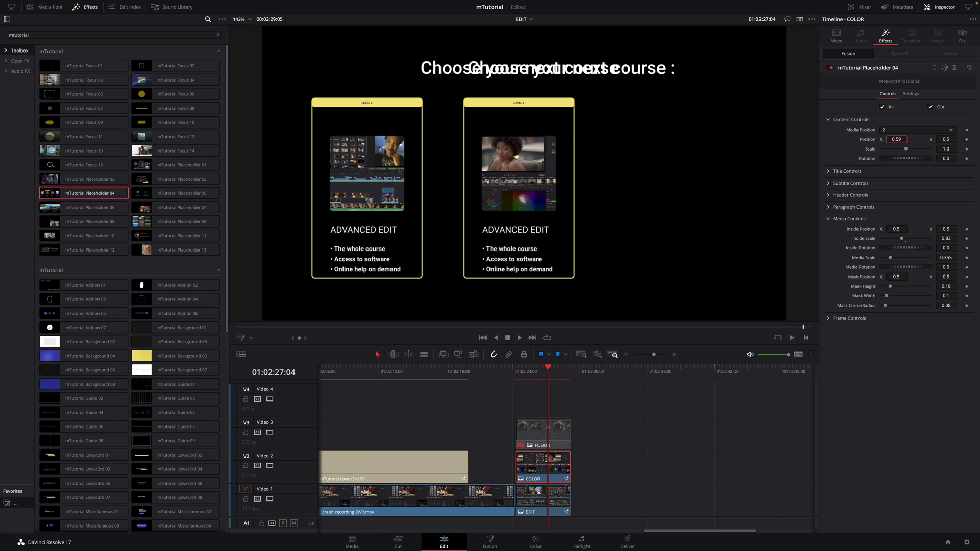
Turn off the COLOR card's duplicated title and change its subtitle from EDIT to COLOR
click(826, 172)
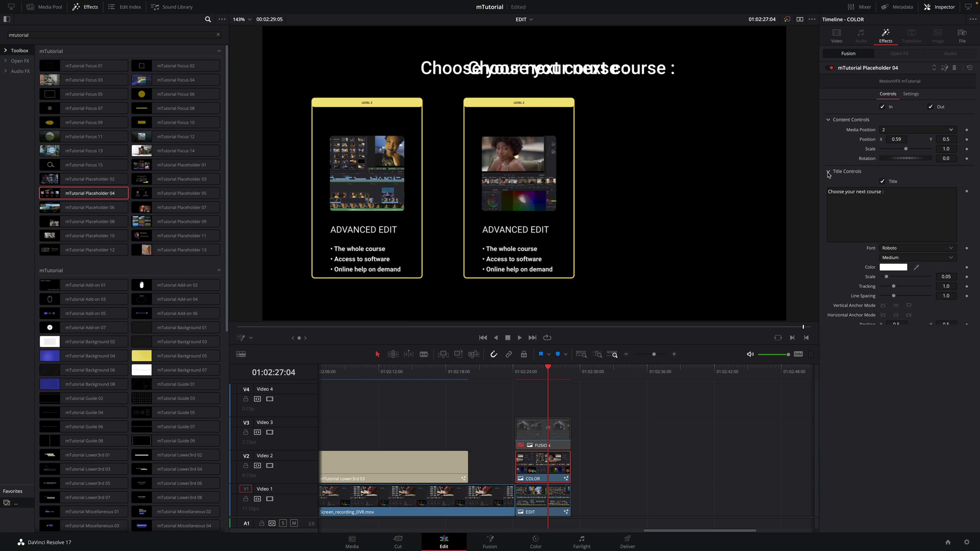
click(883, 182)
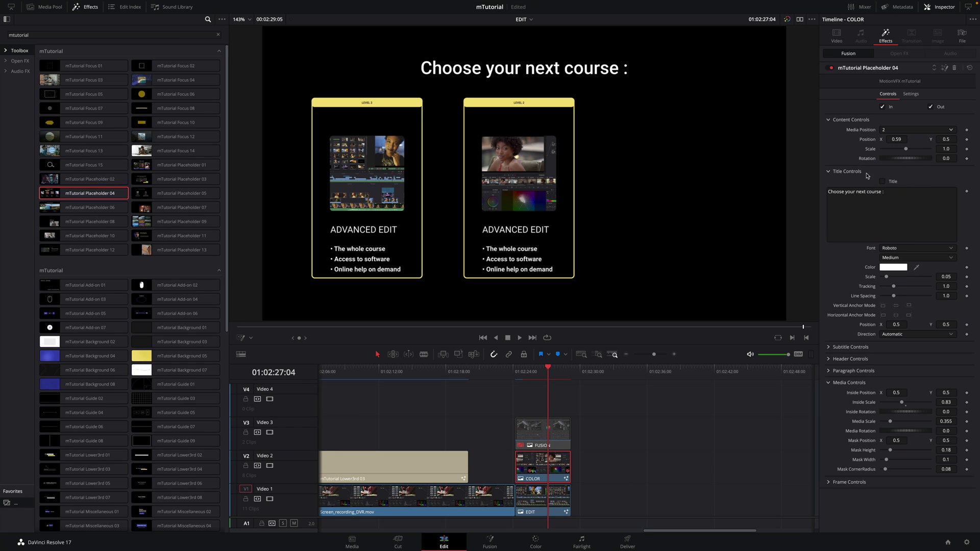
click(826, 171)
click(827, 183)
double_click(866, 203)
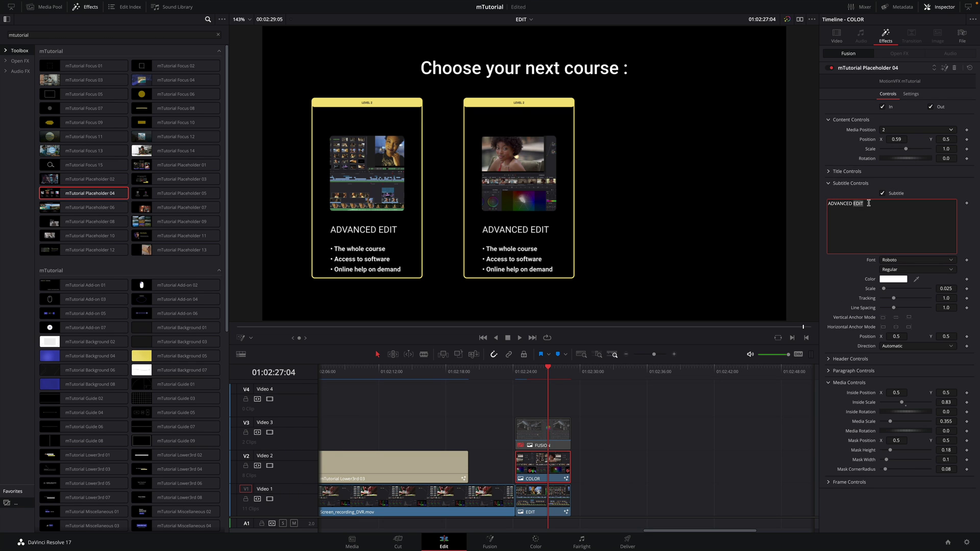
text(COLOR)
Enable the FUSION clip on V3 and change its subtitle from EDIT to FUSION
click(556, 429)
key(d)
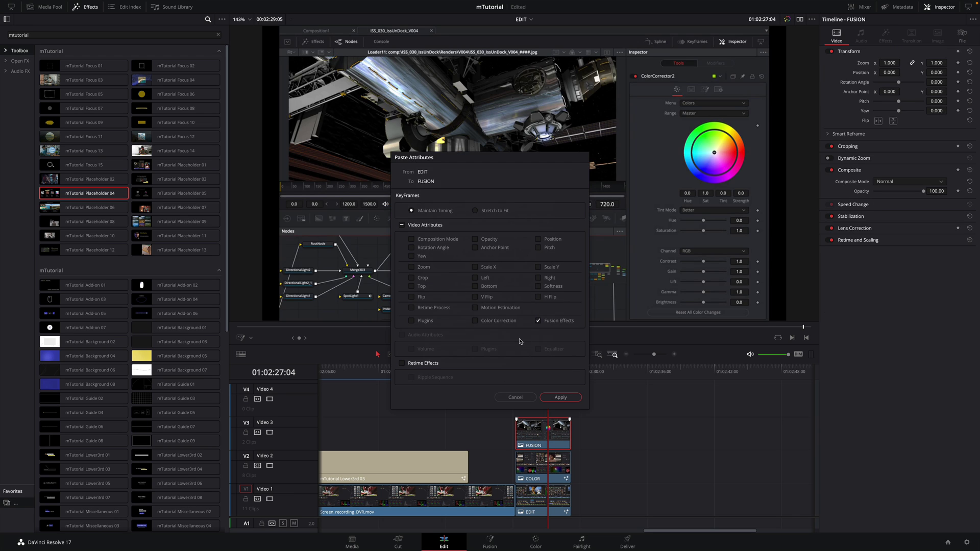
click(885, 36)
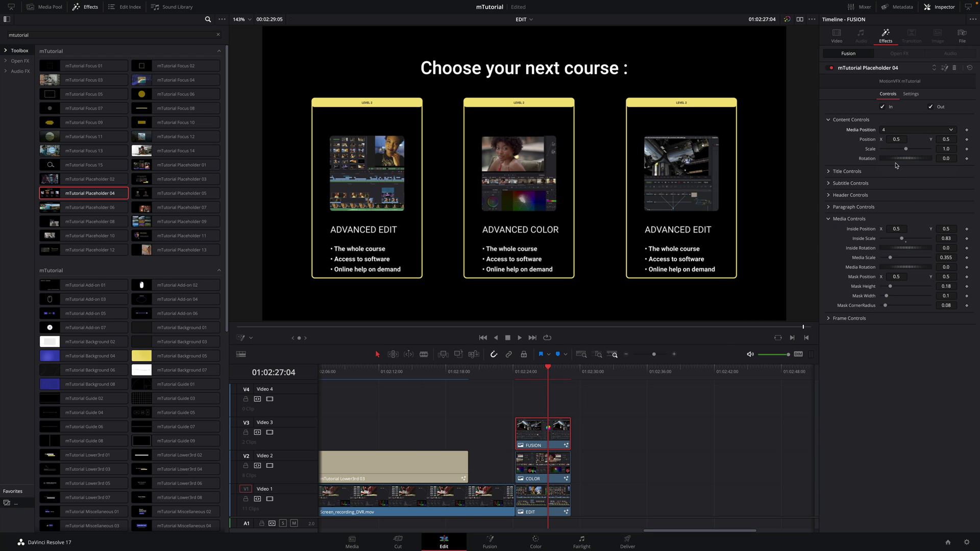
click(827, 183)
double_click(862, 203)
text(FUSION)
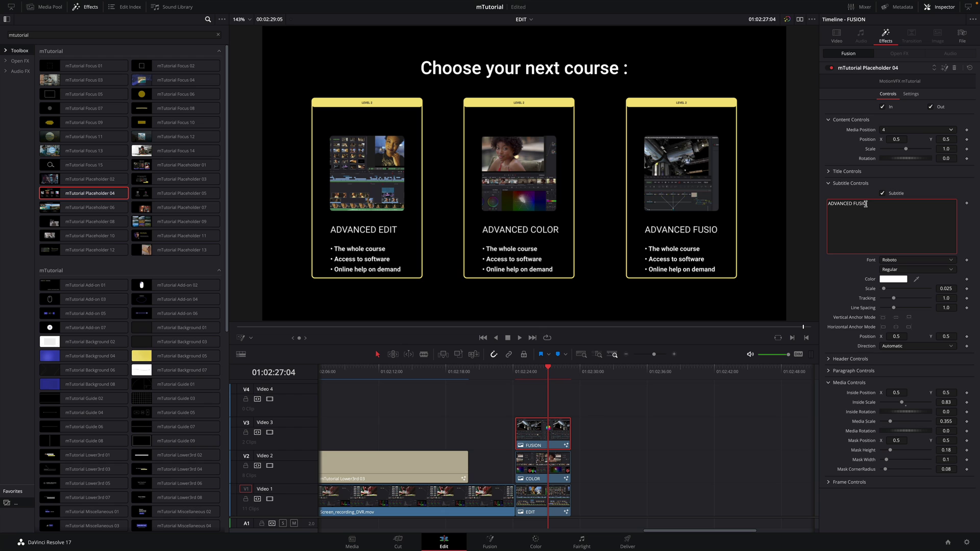
click(543, 464)
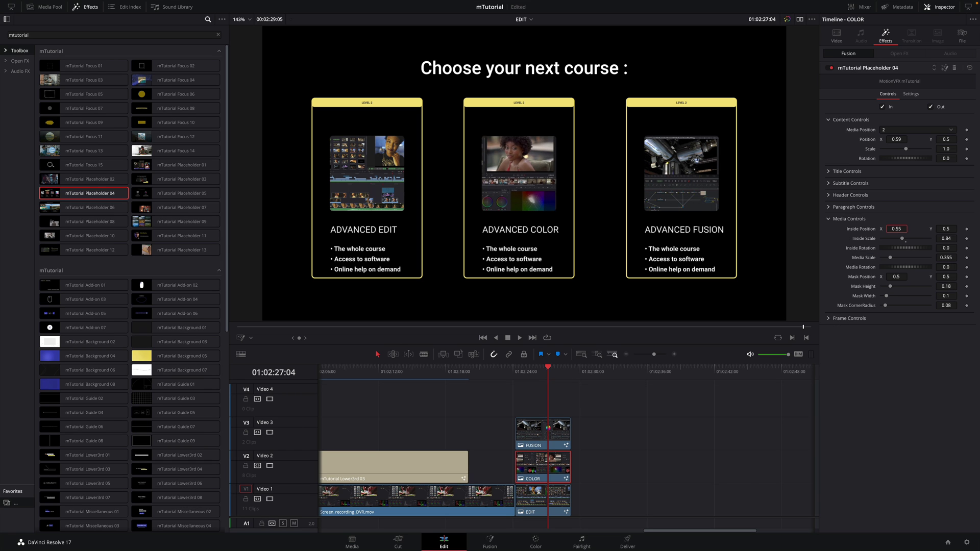
Add the mTutorial Guide 03 grid on V4 above the cards and set it to 11×11
drag(226, 243, 230, 342)
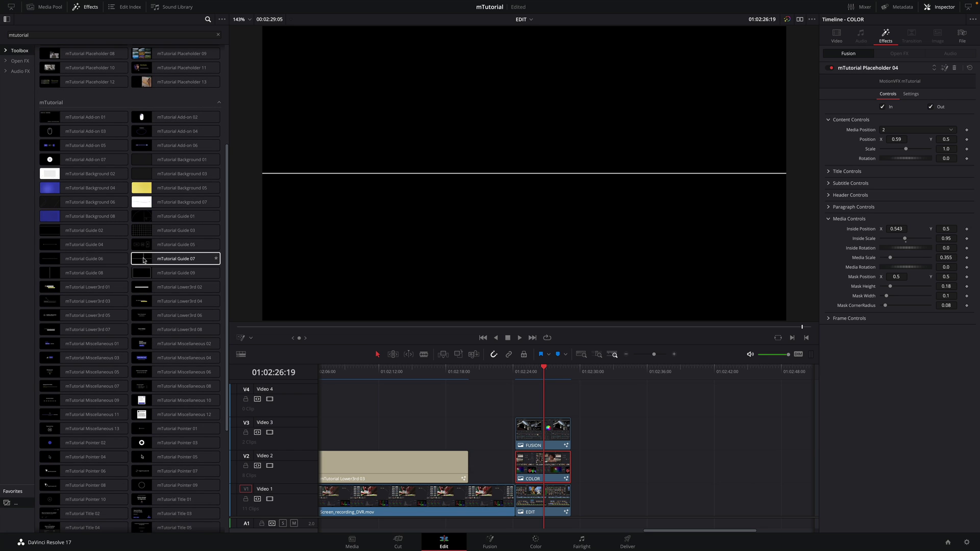
drag(153, 230, 535, 398)
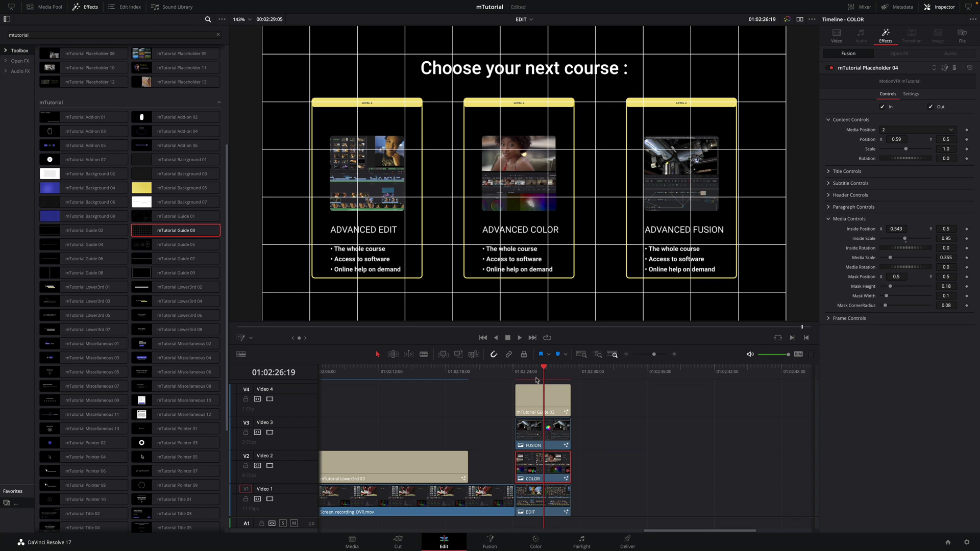
click(541, 401)
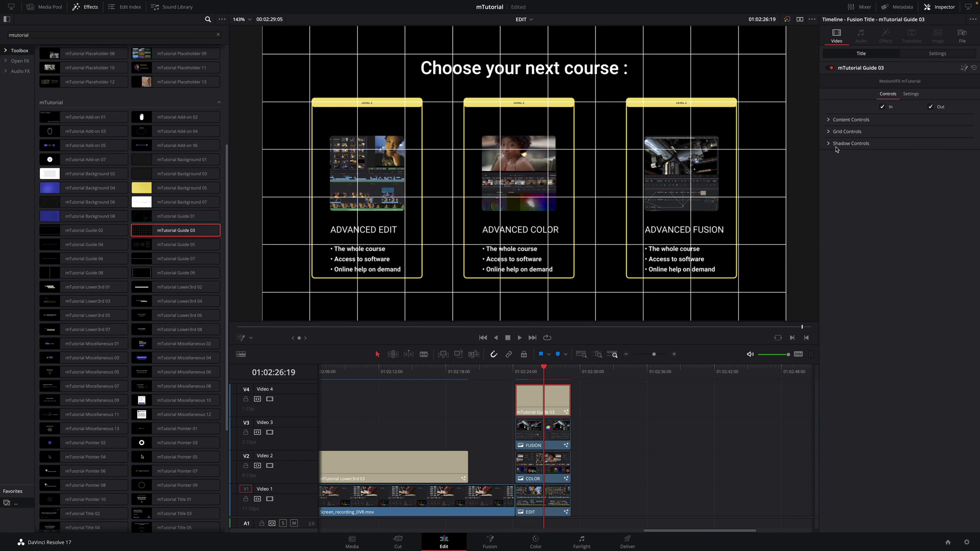
drag(886, 201, 886, 200)
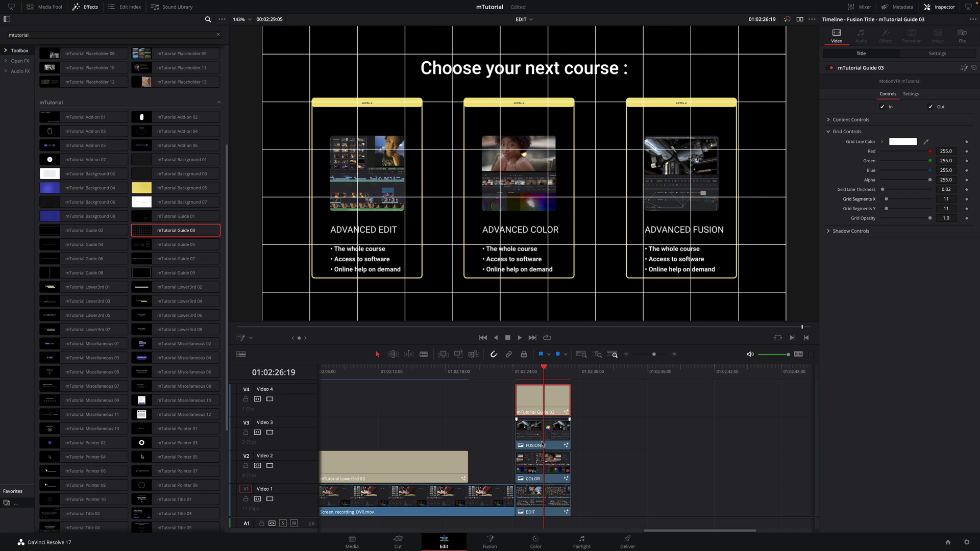
Nudge the COLOR card to Position X 0.6 against the grid, then disable the grid clip
click(542, 468)
click(886, 35)
drag(897, 139, 908, 139)
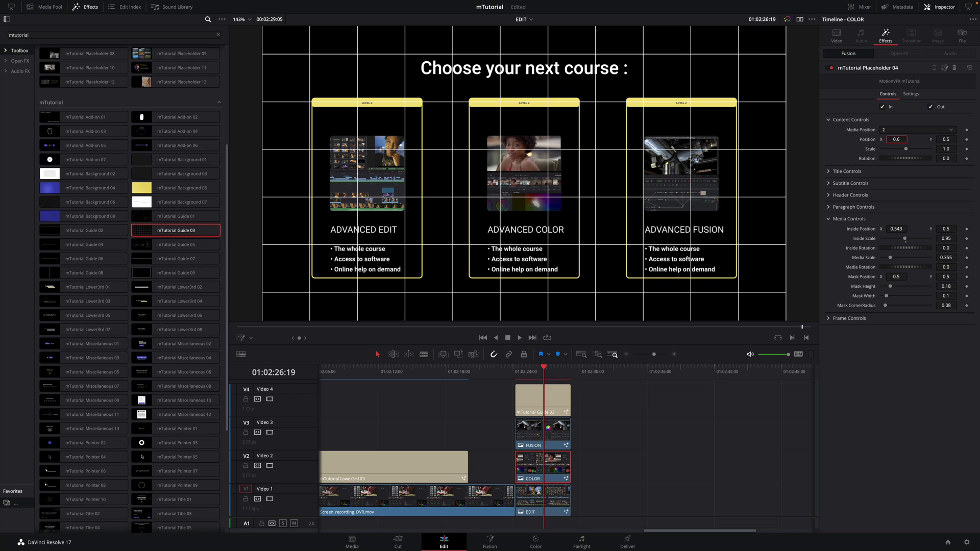
click(559, 391)
key(d)
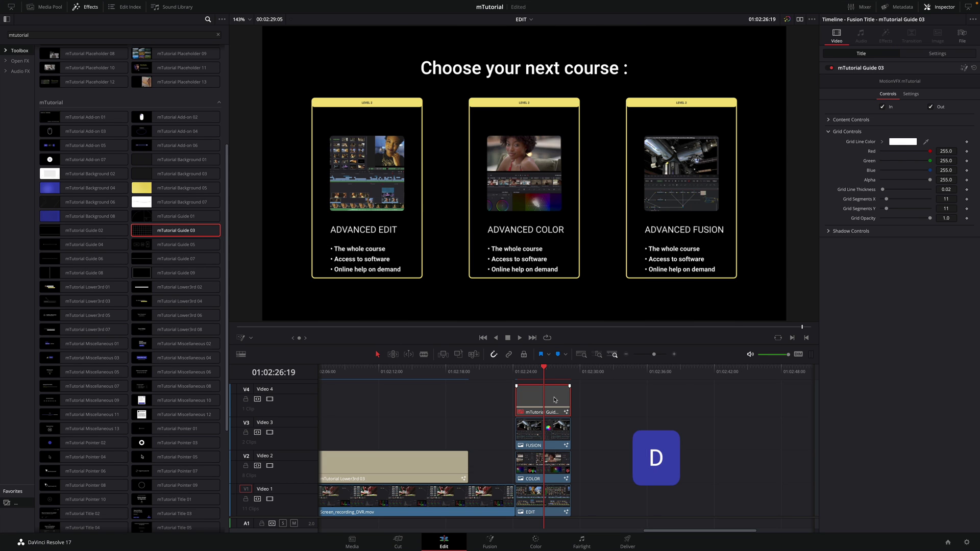
Delete the grid clip and move the EDIT, COLOR and FUSION clips up one track
key(Delete)
drag(534, 409, 555, 513)
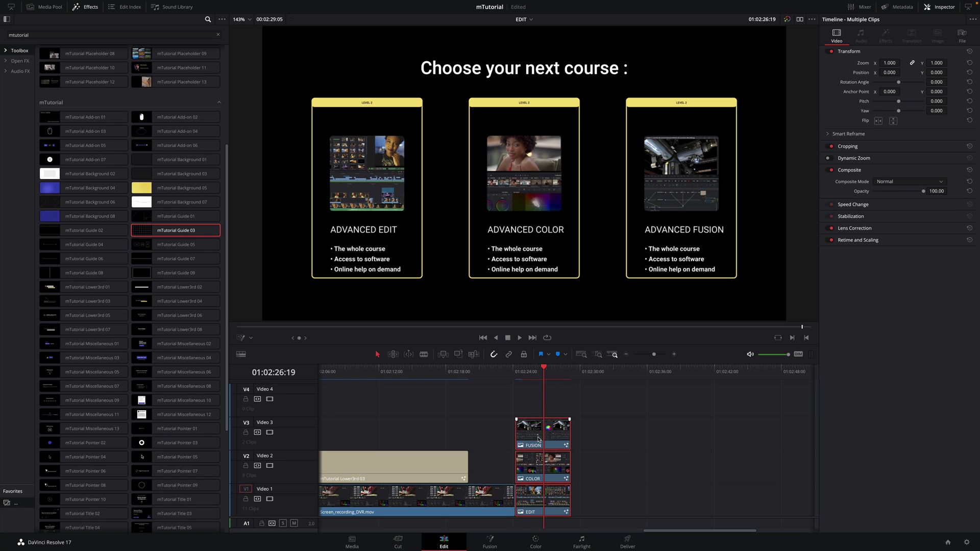
drag(539, 447, 540, 415)
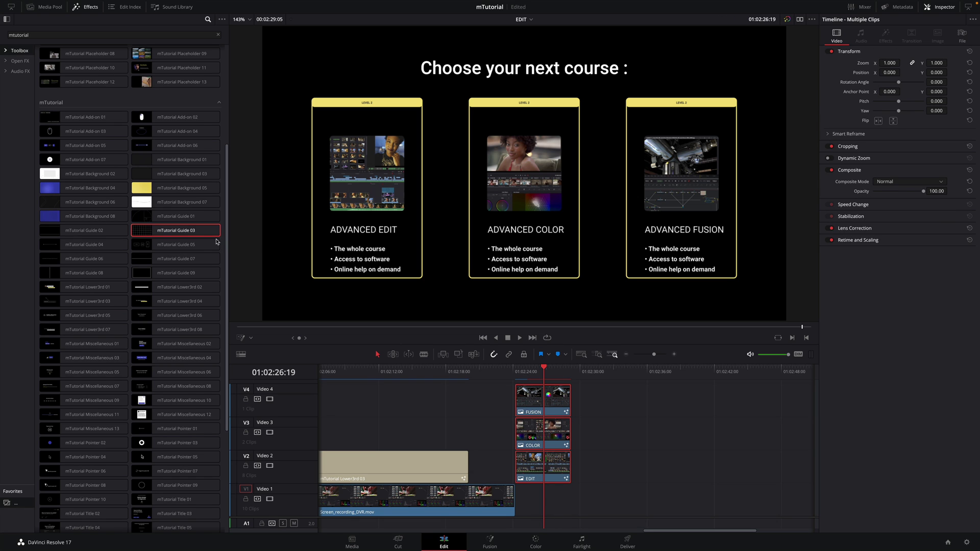
Add mTutorial Background 04 on V1 and darken its Gradient 01 colour to 106/153/183
click(141, 202)
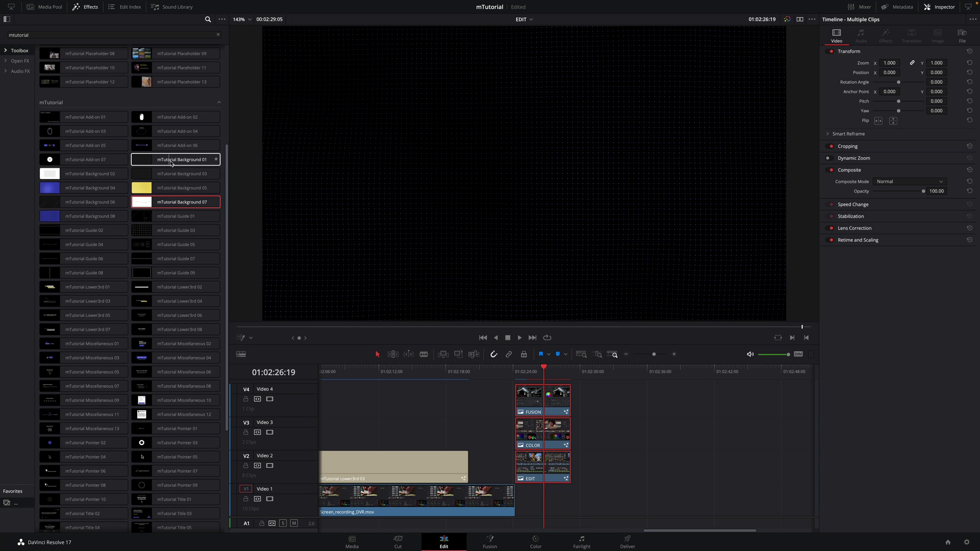
drag(97, 189, 518, 513)
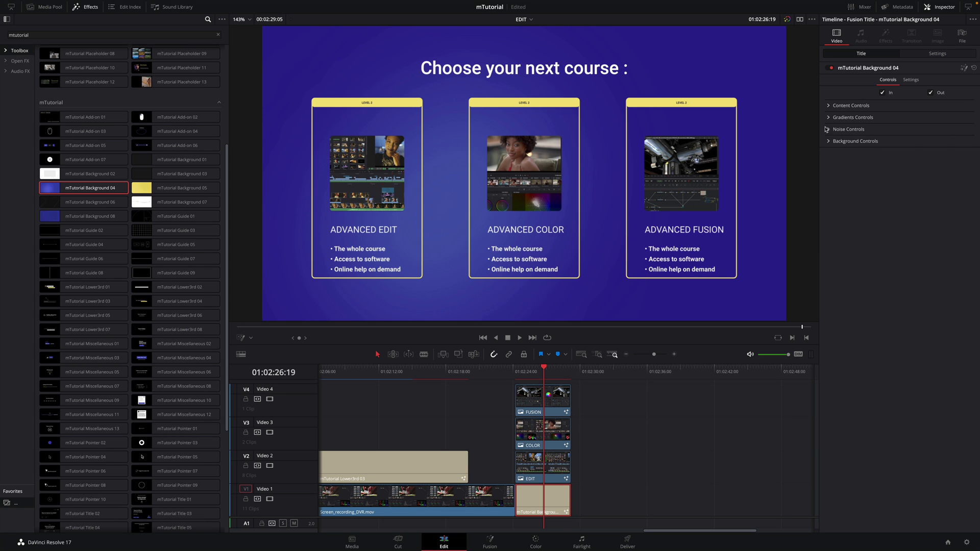
click(828, 118)
click(902, 127)
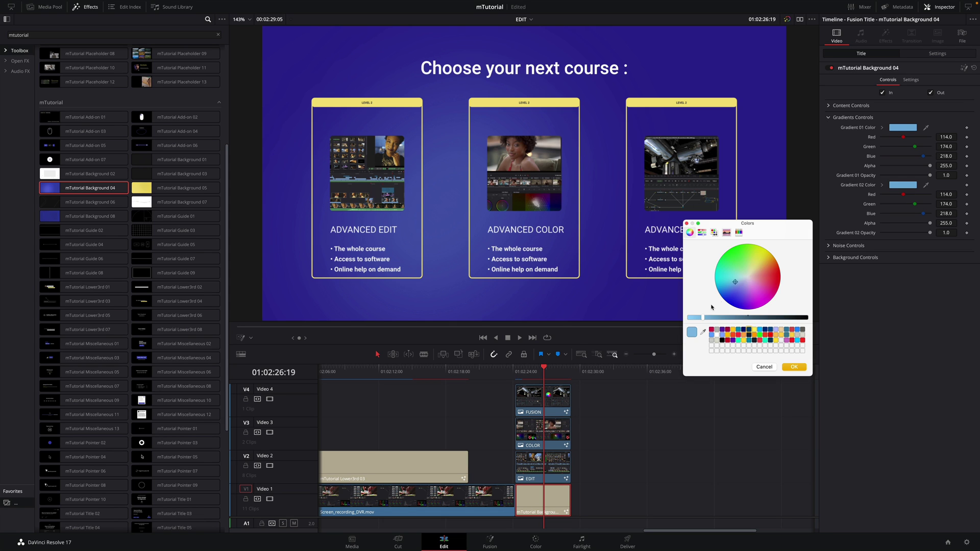
click(691, 332)
click(791, 369)
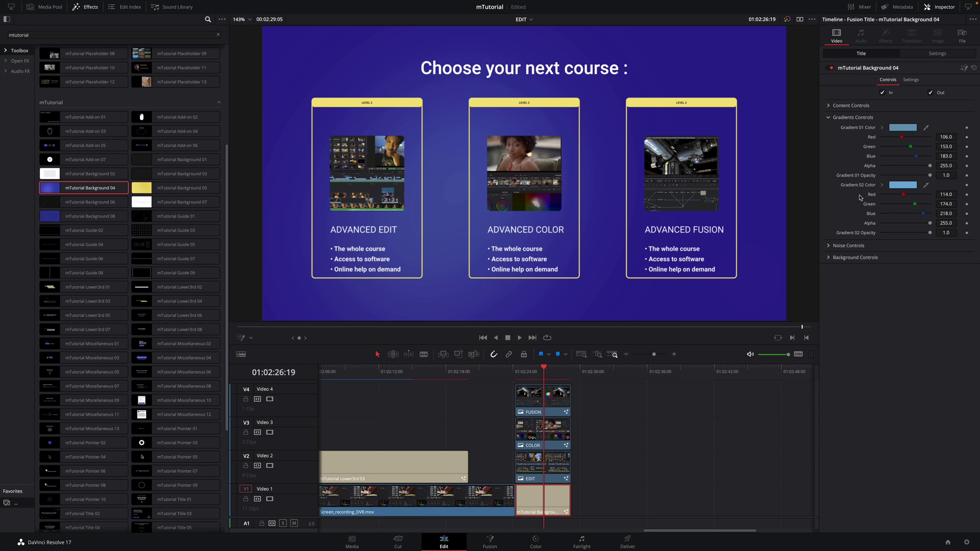
click(902, 185)
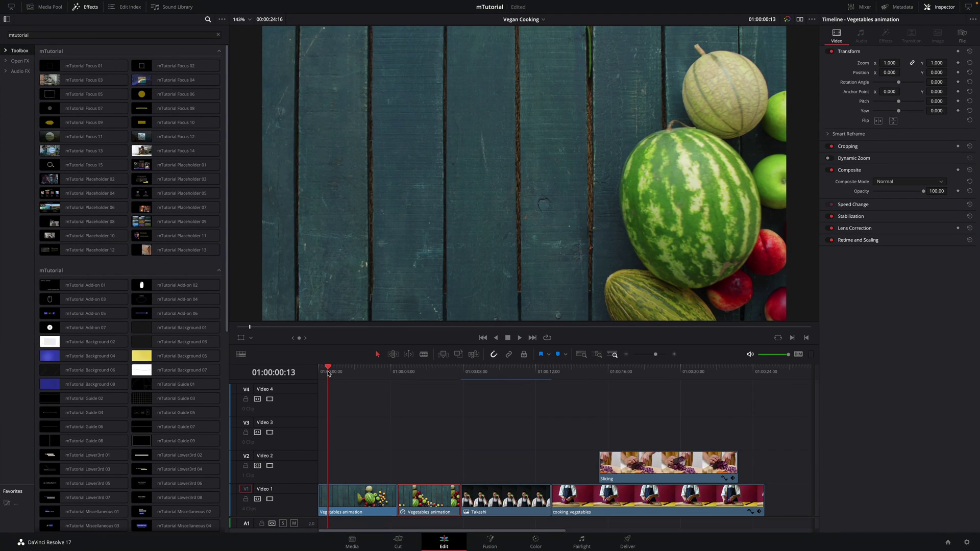
Add mTutorial Title 10 on V2 at 01:00:06:00 of the Vegan Cooking timeline
drag(328, 373, 426, 383)
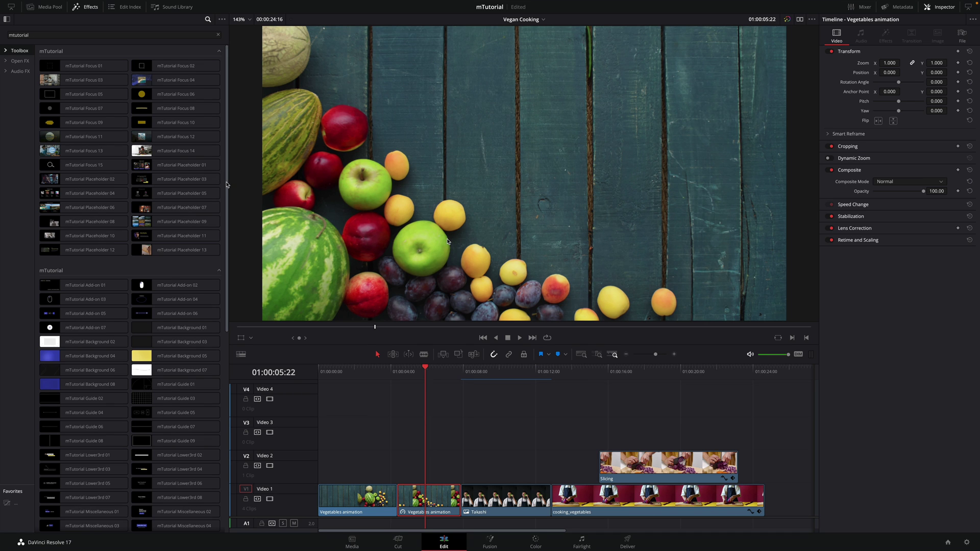
click(427, 371)
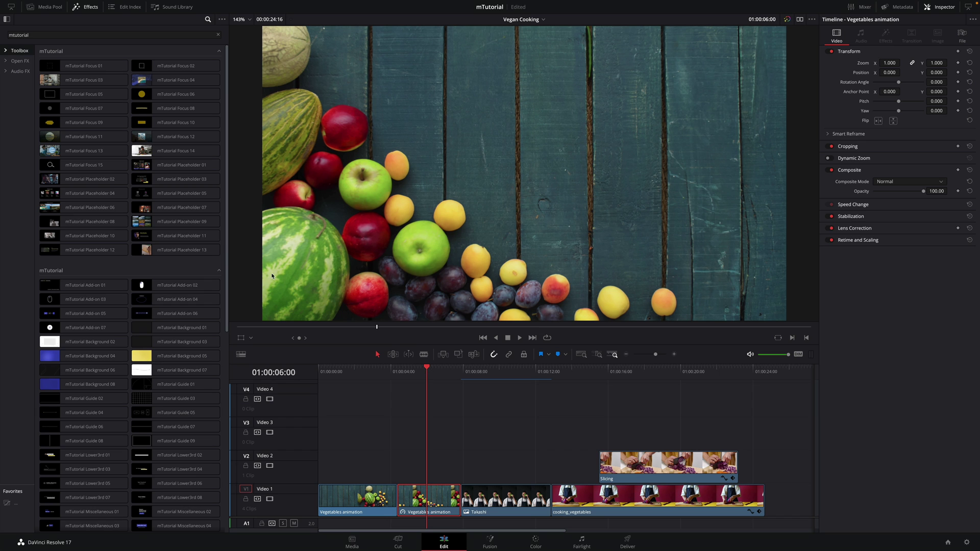
drag(226, 224, 222, 456)
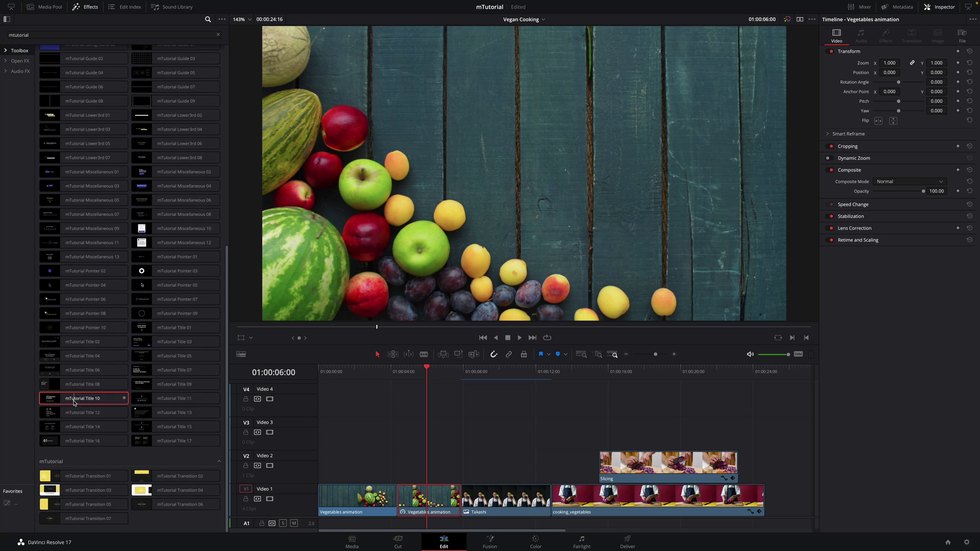
drag(82, 398, 380, 464)
drag(383, 384, 416, 376)
Set the main title to 'Vegan' and 'Cooking' on two lines
click(416, 465)
text(Vegan)
key(Return)
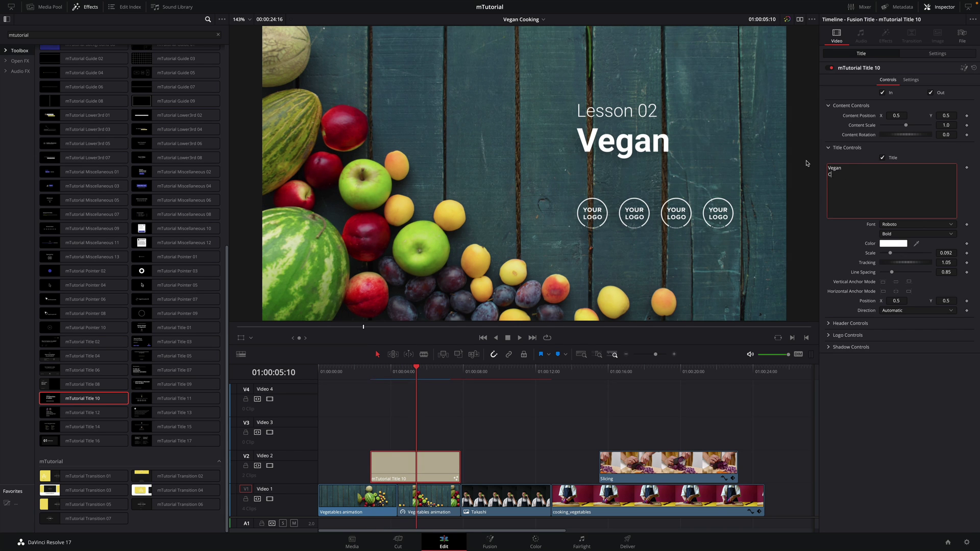
text(Cooking)
Change the header text from 'Lesson 02' to 'Lesson 05'
click(850, 323)
click(851, 343)
key(BackSpace)
text(5)
click(828, 323)
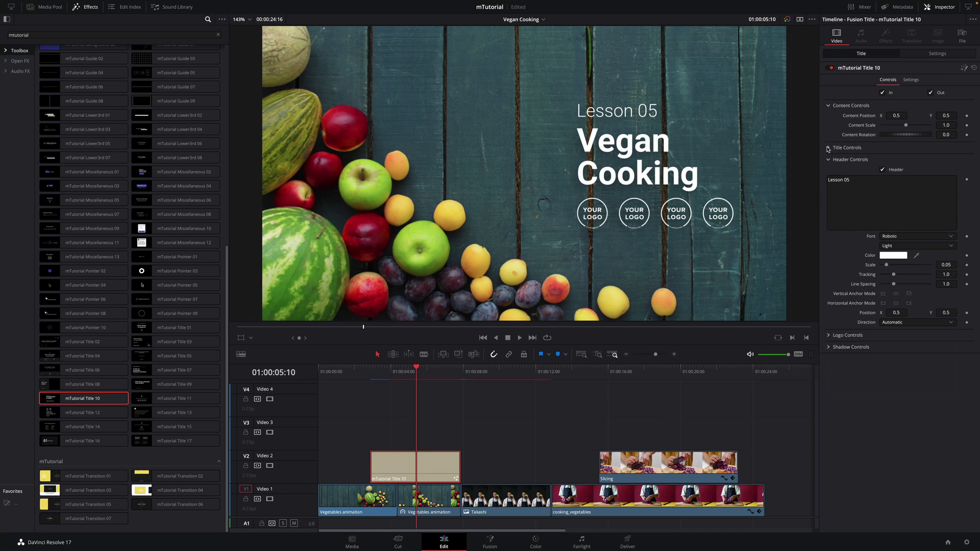
click(828, 148)
click(828, 172)
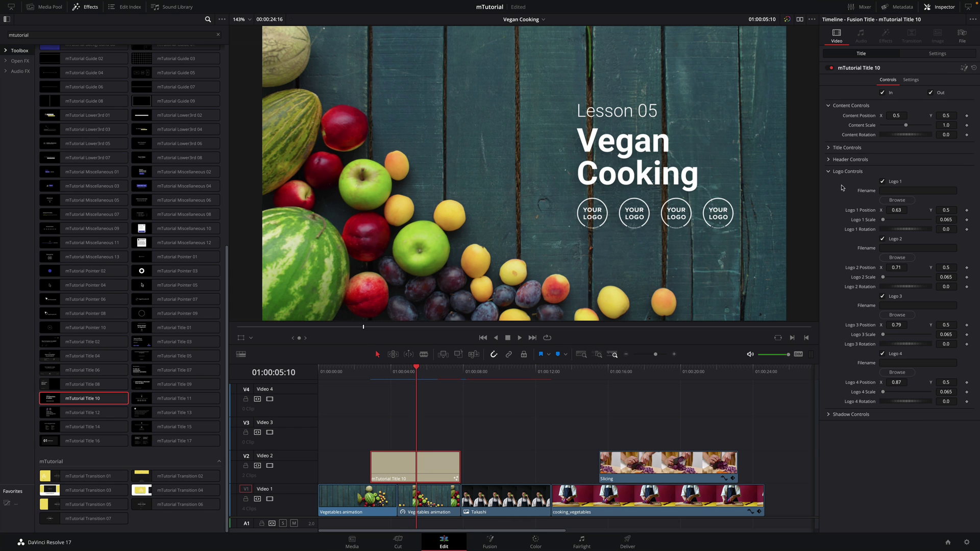
Set Logo 1 to the radis image and rotate it to 49.6
click(895, 204)
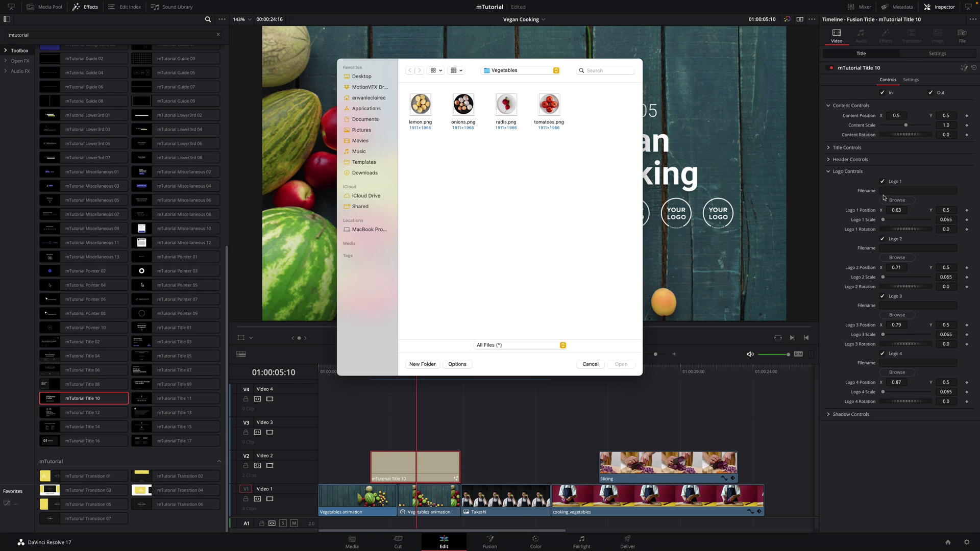
click(506, 105)
click(620, 364)
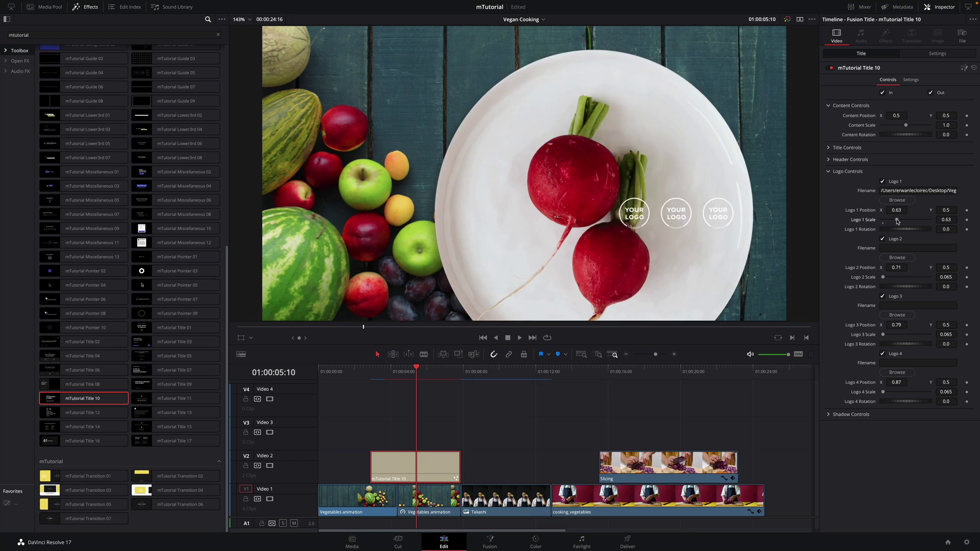
drag(905, 229, 916, 229)
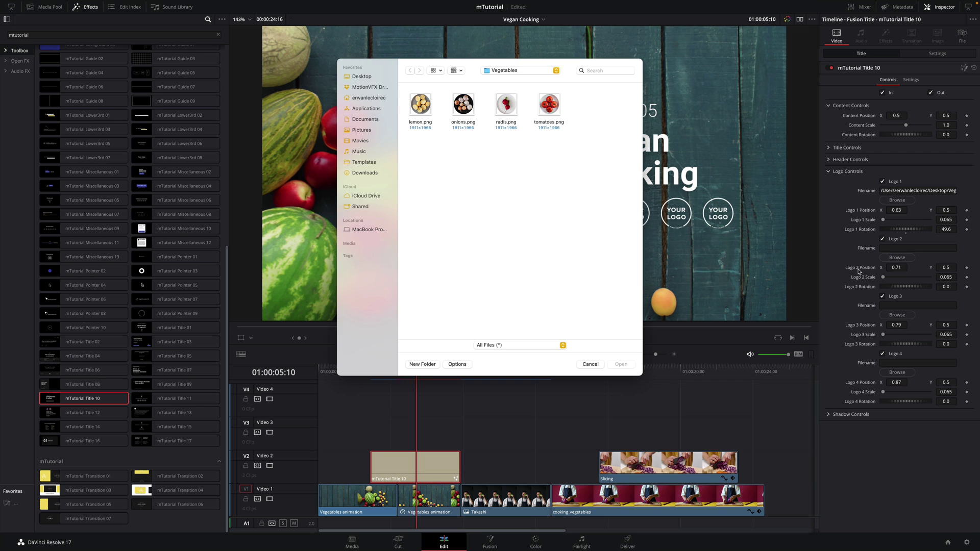
Set Logos 2, 3 and 4 to the onions, tomatoes and lemon images, then preview the title
click(896, 257)
click(463, 105)
click(621, 364)
click(897, 315)
click(548, 105)
click(620, 364)
click(896, 372)
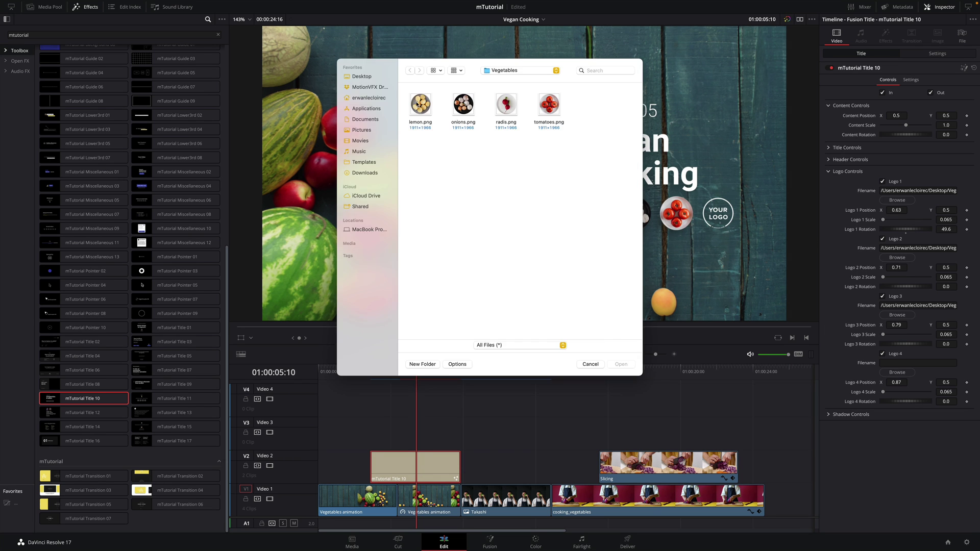
click(420, 105)
click(620, 364)
drag(388, 371, 493, 371)
drag(232, 380, 233, 164)
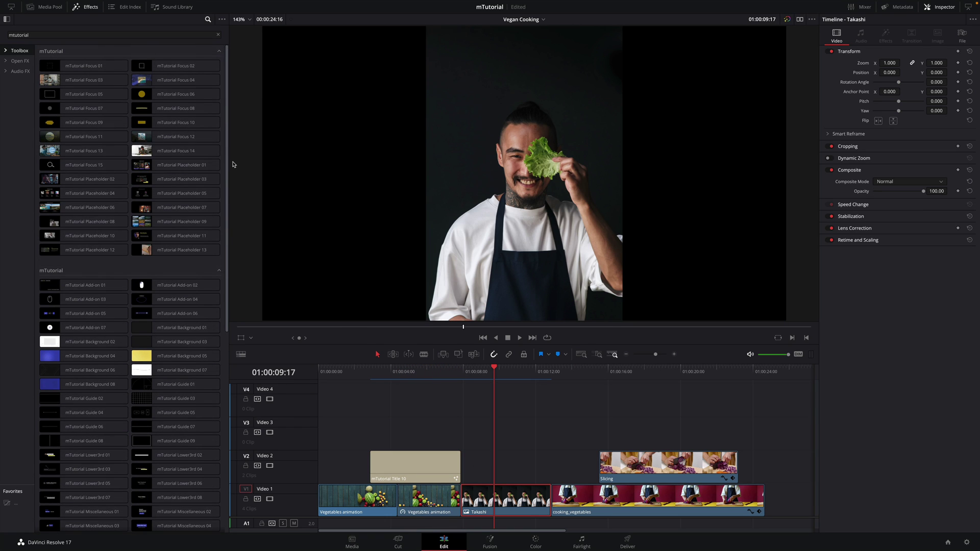
Apply mTutorial Placeholder 11 to the chef clip and enter the chef's name as its title
click(163, 237)
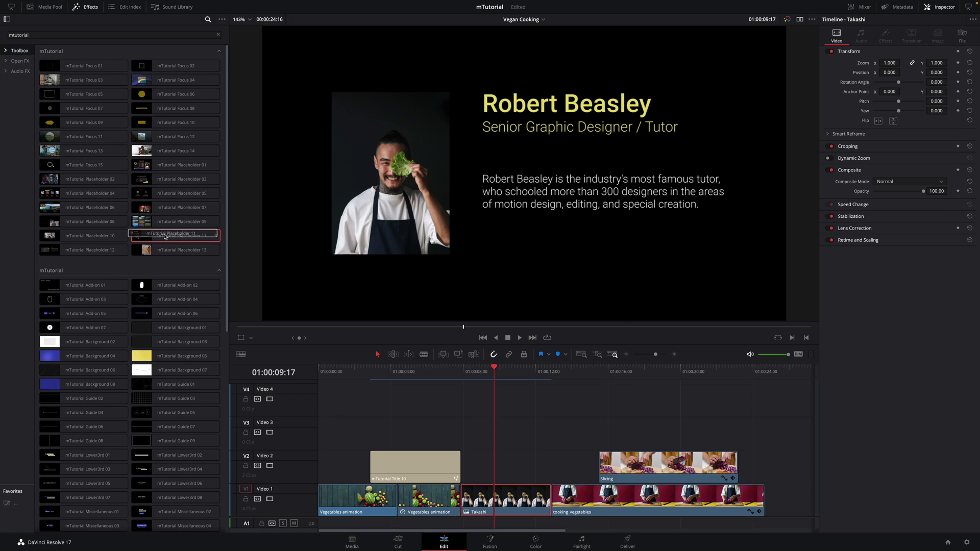
drag(170, 237, 499, 503)
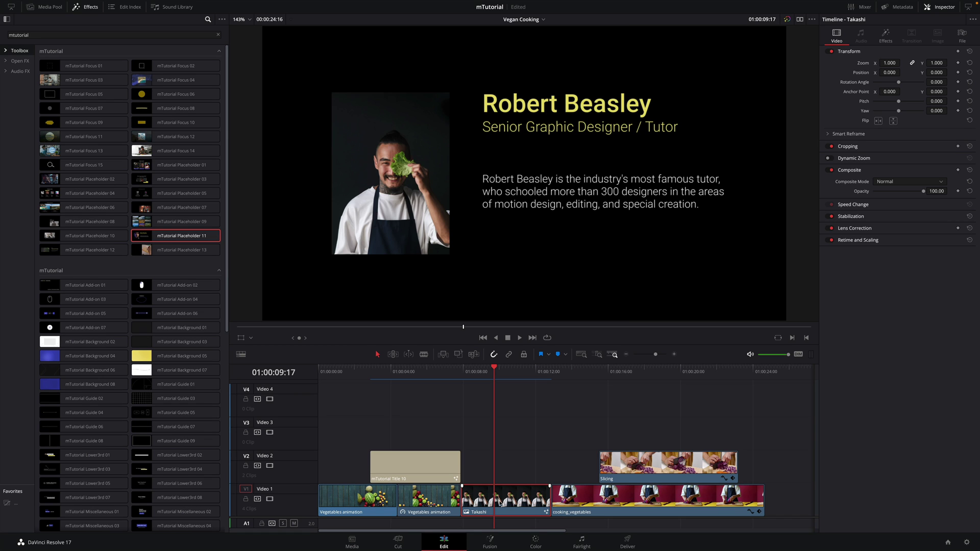
click(886, 36)
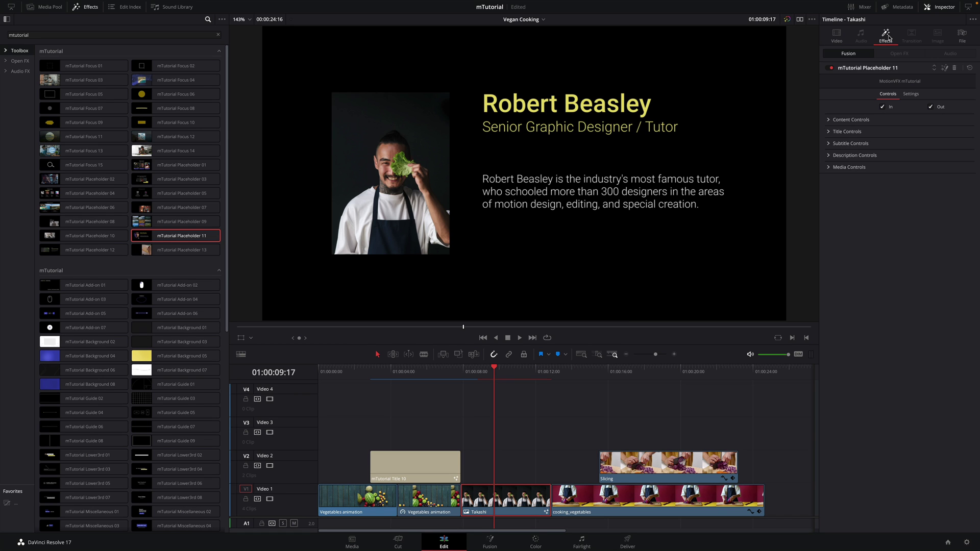
click(846, 131)
click(846, 153)
key(ctrl+a)
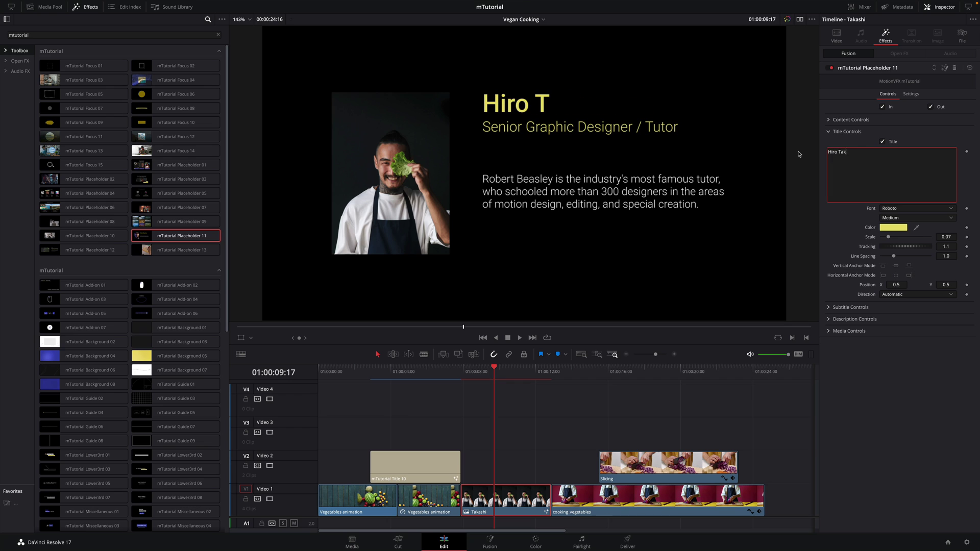
Replace the placeholder's subtitle with 'Kyoto'
click(828, 307)
click(847, 330)
key(ctrl+a)
text(Kyoto)
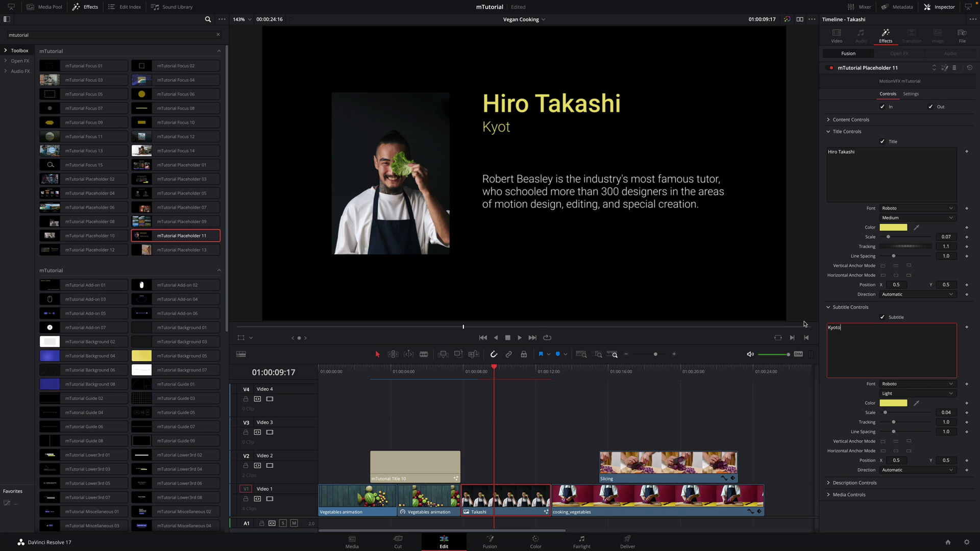
click(829, 307)
Paste the chef's biography as the description and move it slightly lower
click(829, 318)
click(916, 356)
key(ctrl+a)
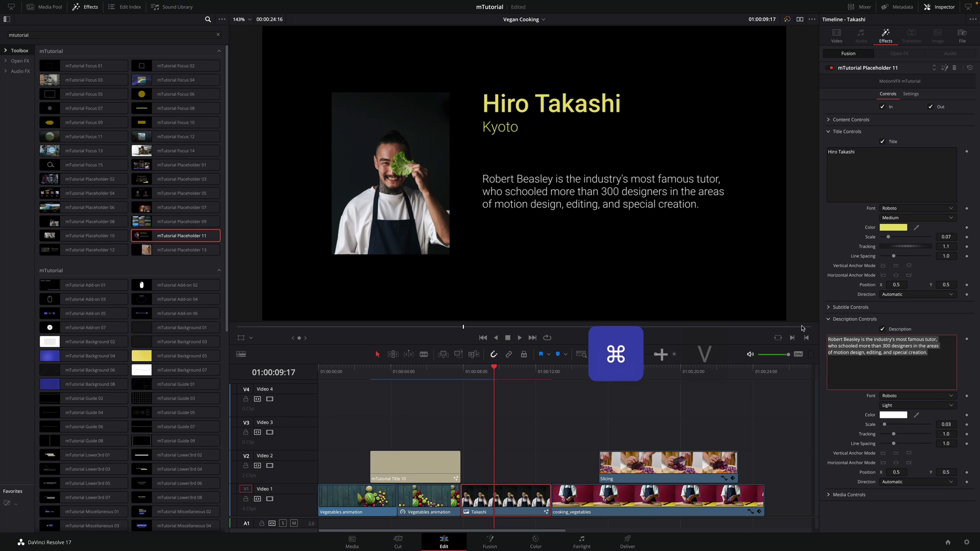
key(ctrl+v)
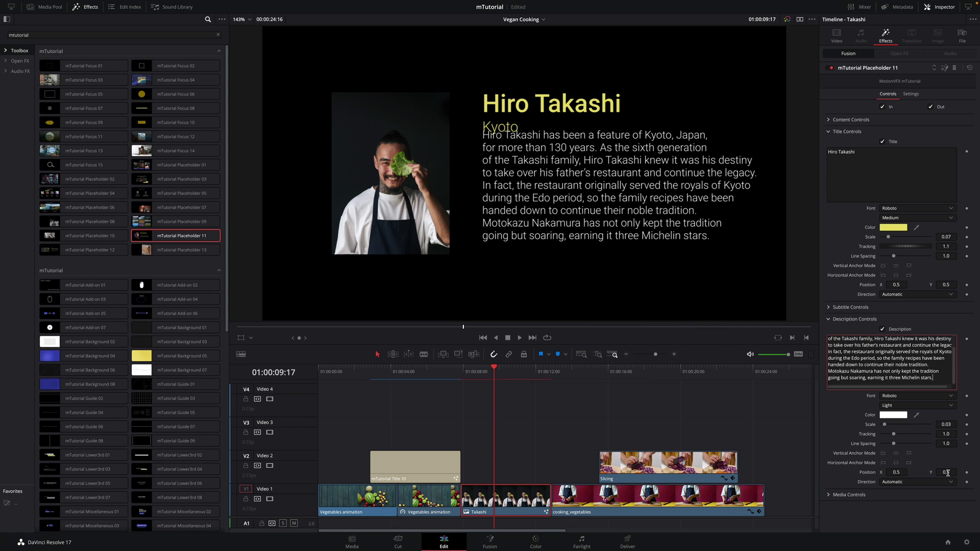
drag(947, 473, 905, 449)
click(849, 495)
scroll(898, 449, down, 3)
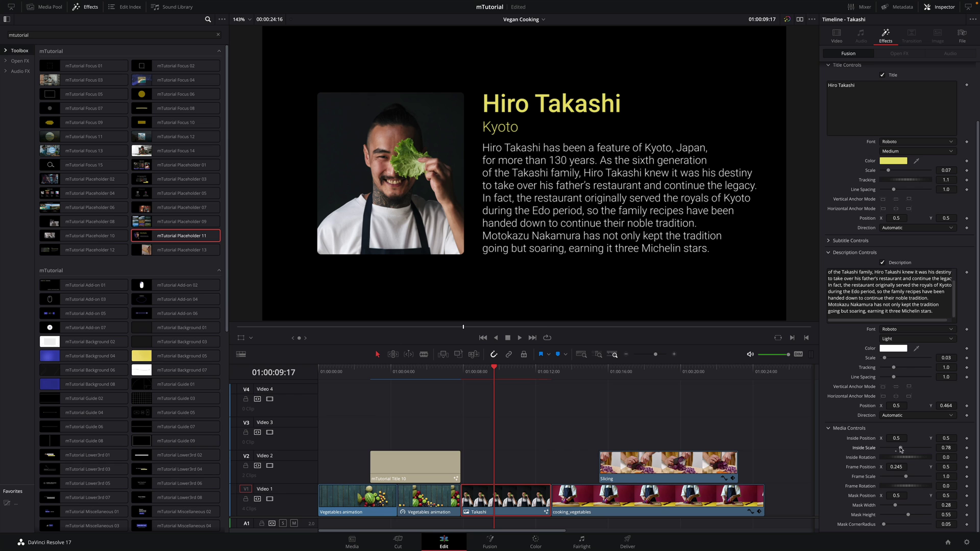
click(829, 431)
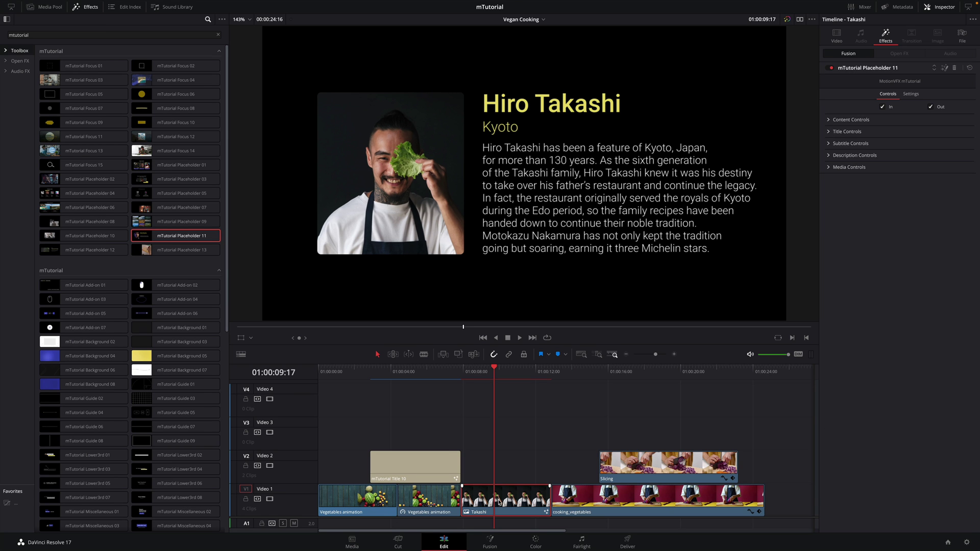
Move the chef clip to Video 2, add mTutorial Background 01 beneath it, and play it back
drag(499, 501, 497, 475)
scroll(228, 304, down, 3)
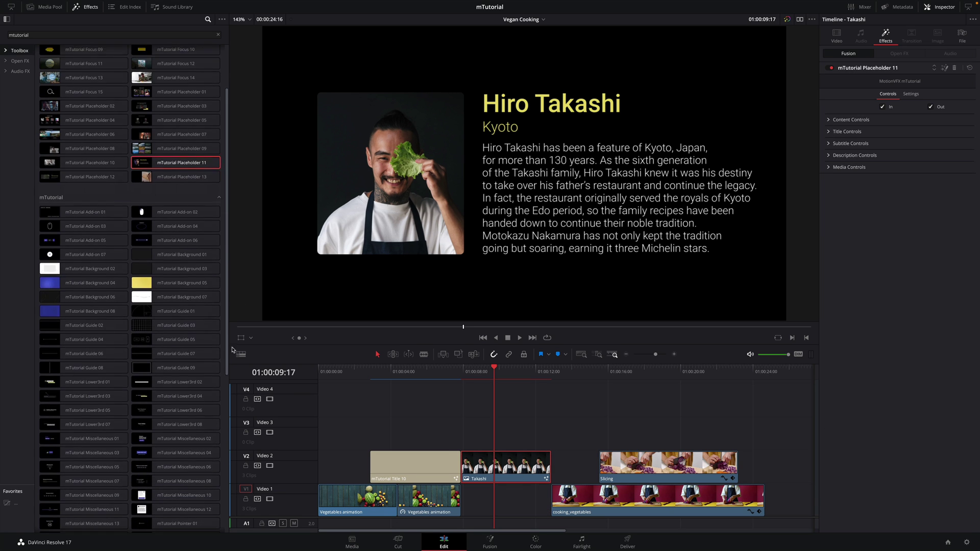
click(163, 253)
drag(174, 253, 506, 500)
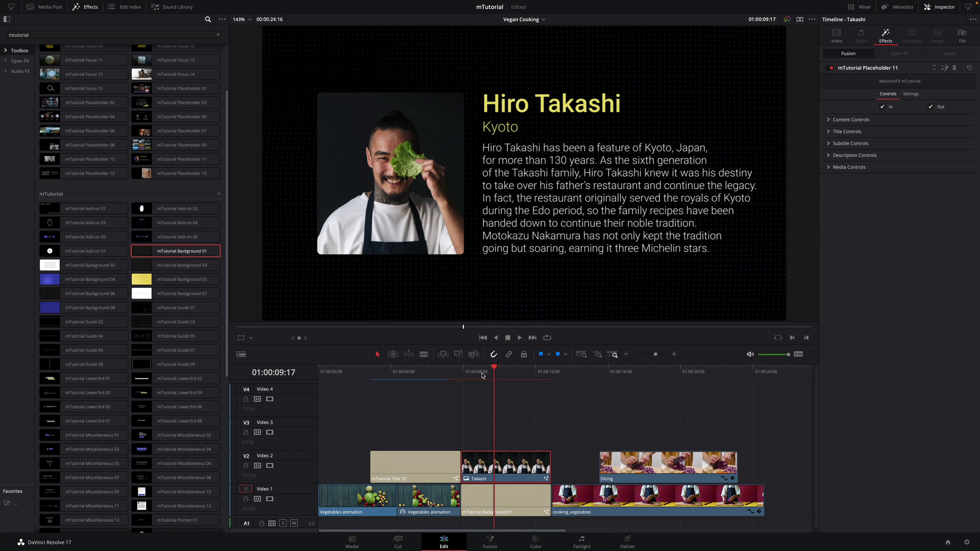
click(462, 372)
key(space)
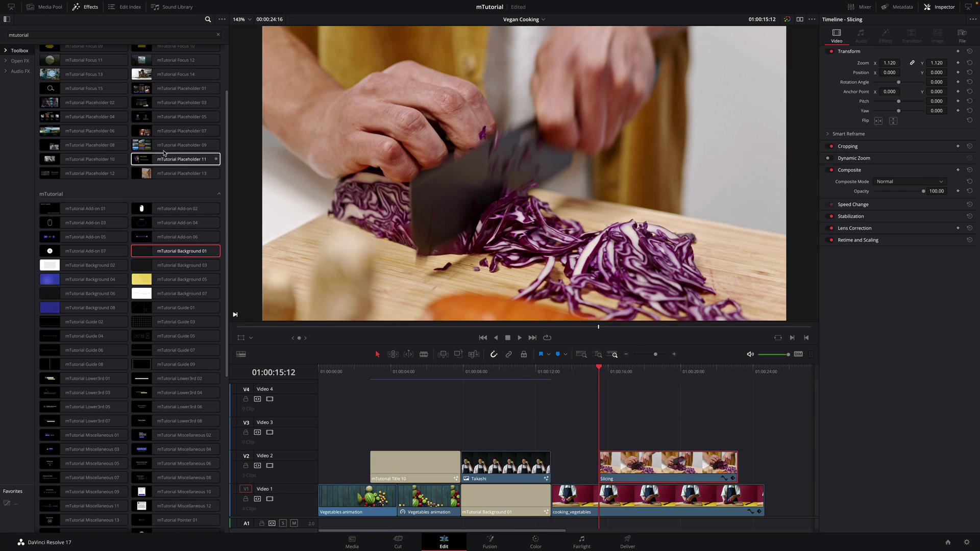
Apply mTutorial Placeholder 08 to the Slicing clip, positioned at X 0.481, Y 1.034
drag(85, 145, 645, 465)
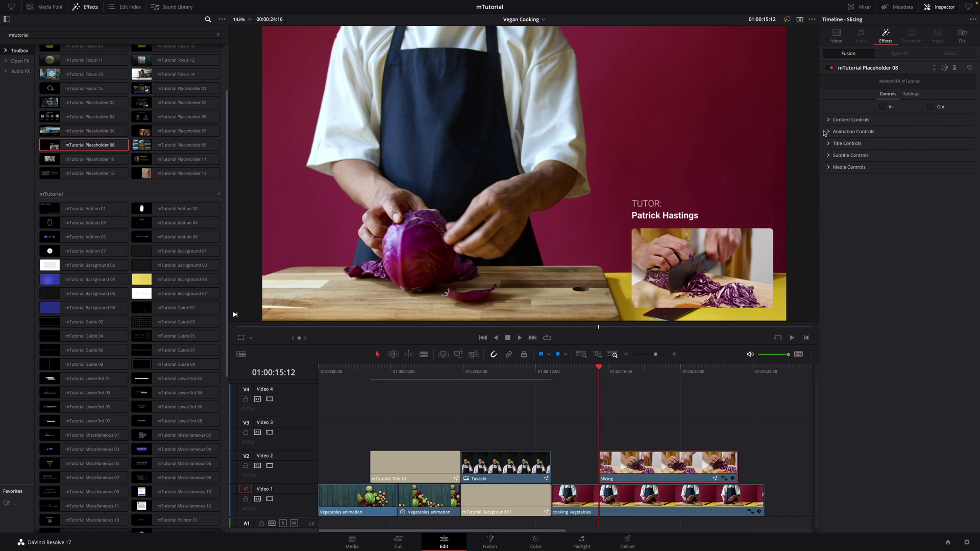
click(828, 119)
drag(946, 130, 964, 129)
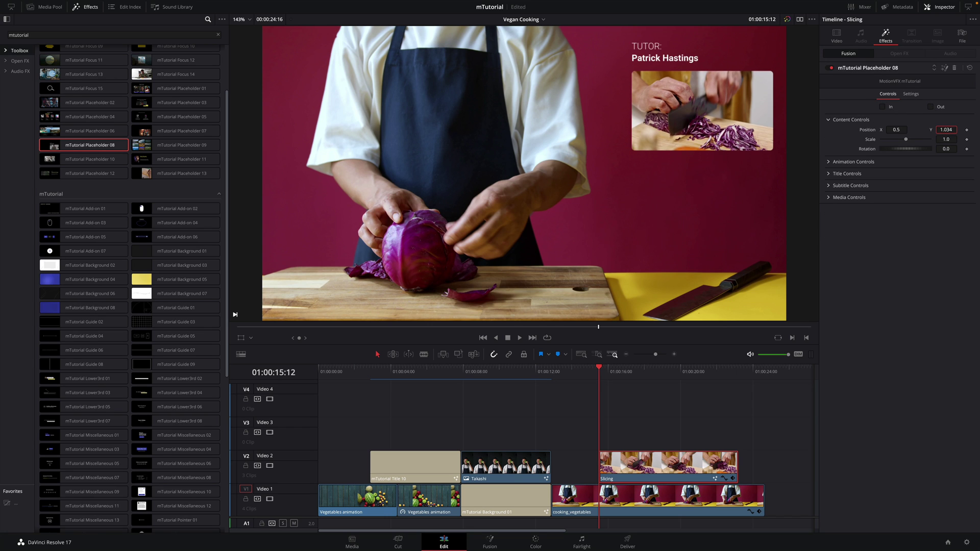
drag(896, 130, 886, 129)
Set the card's title to 'Next Step :' and its subtitle to 'Slicing'
click(829, 174)
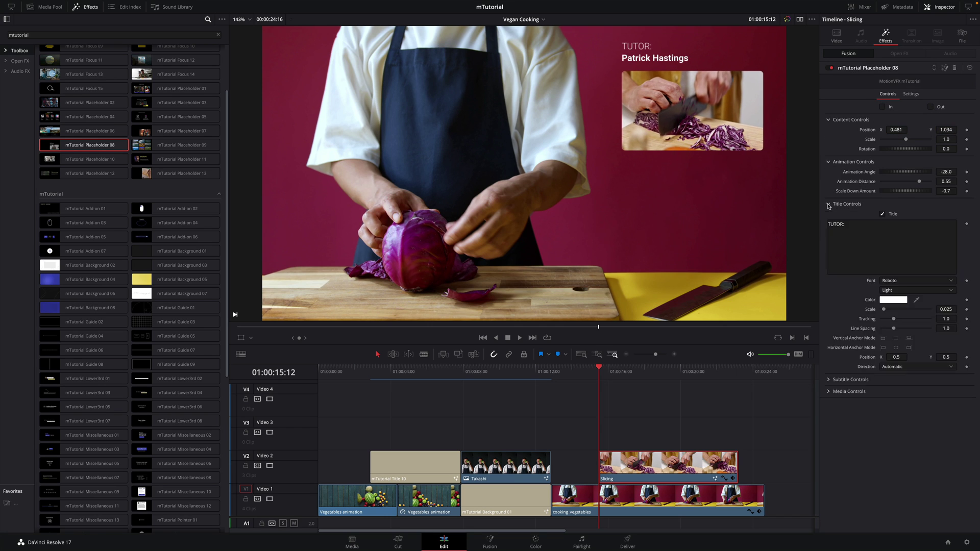
text(:)
click(828, 174)
click(828, 185)
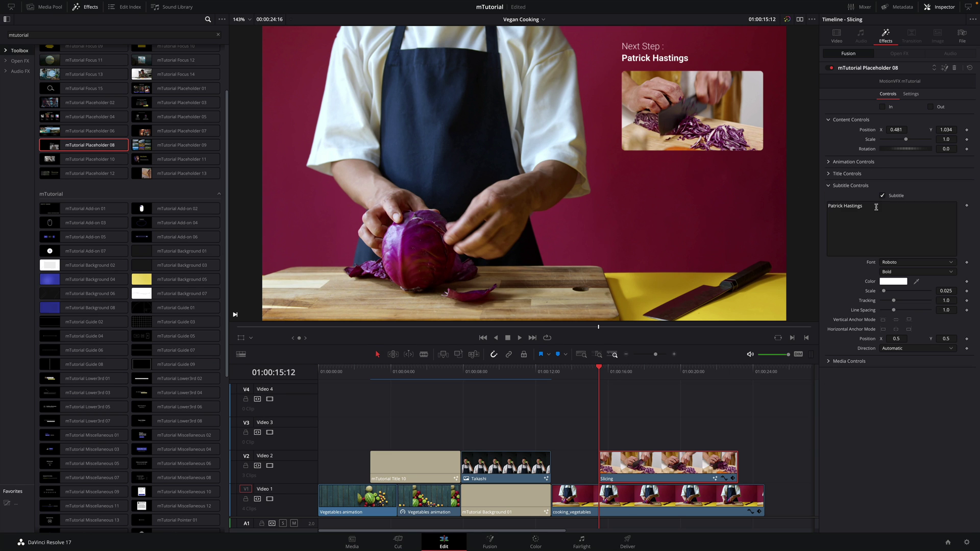
text(ing)
click(786, 205)
key(space)
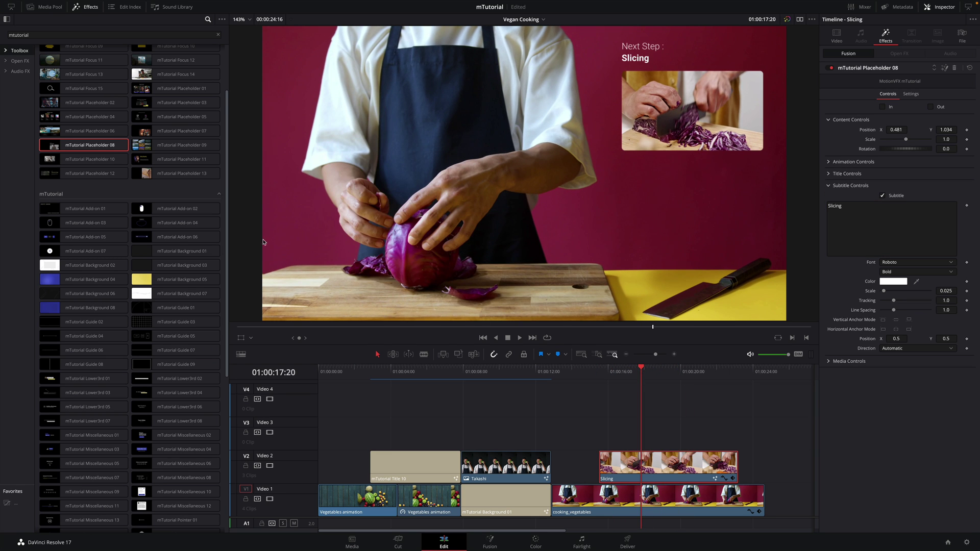
scroll(223, 162, down, 3)
scroll(223, 162, down, 5)
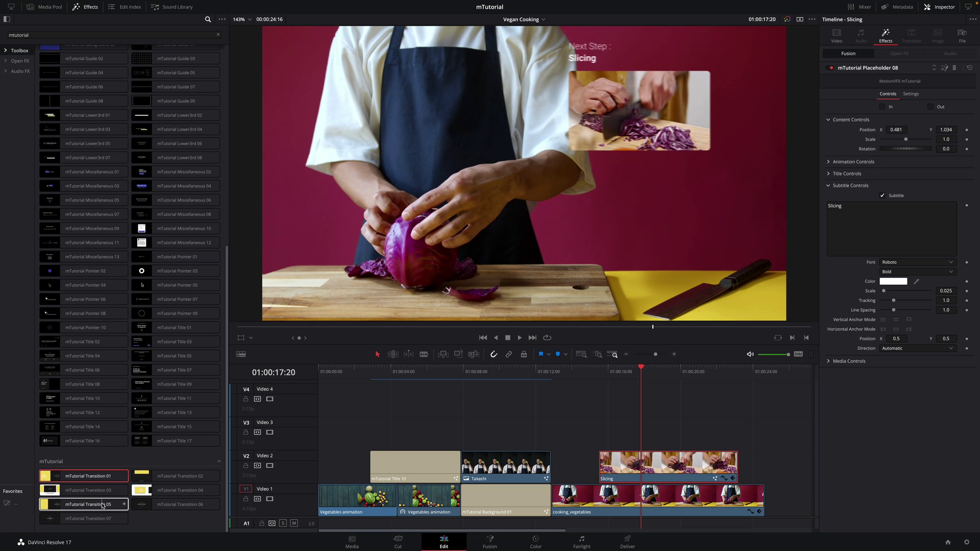
Add mTutorial Transition 05 at both ends of the Slicing clip and play it back
drag(544, 451, 608, 475)
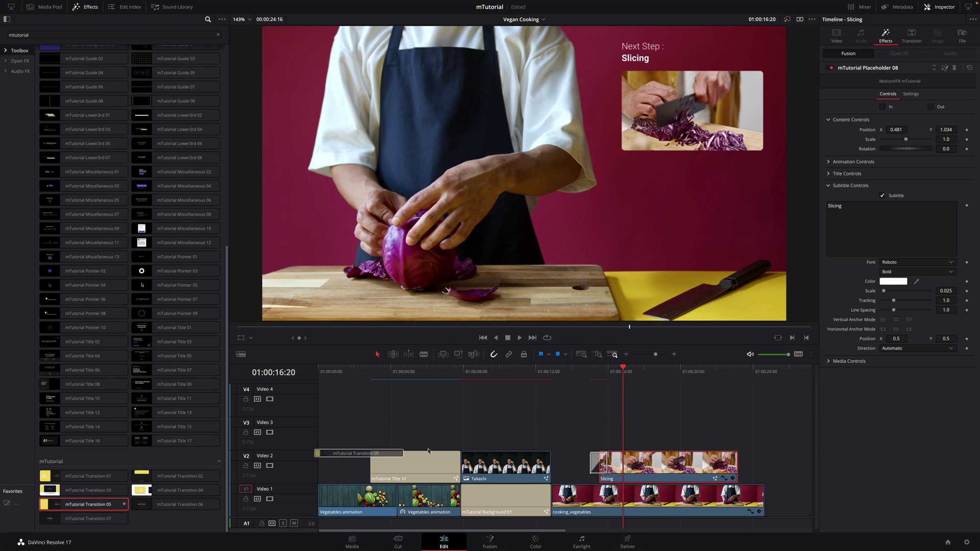
drag(505, 444, 732, 471)
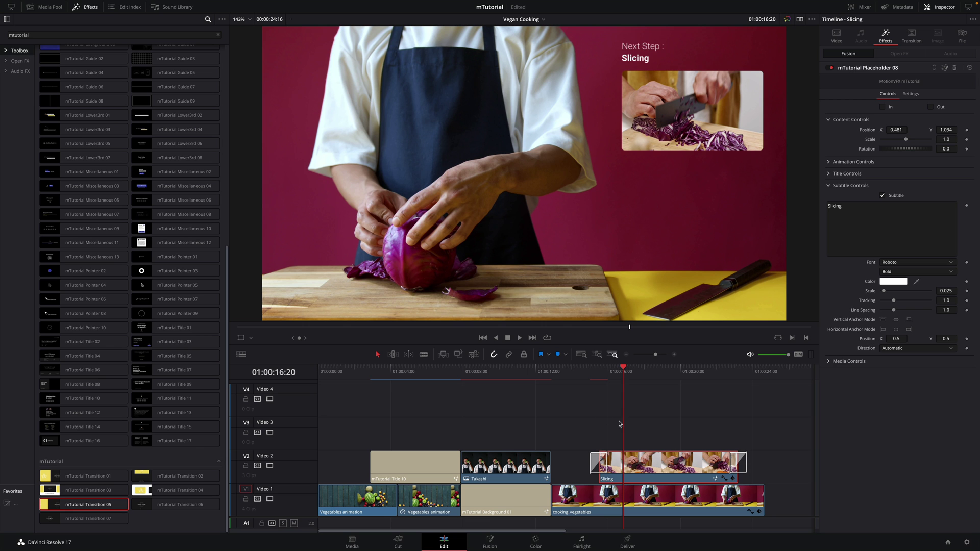
click(585, 377)
key(space)
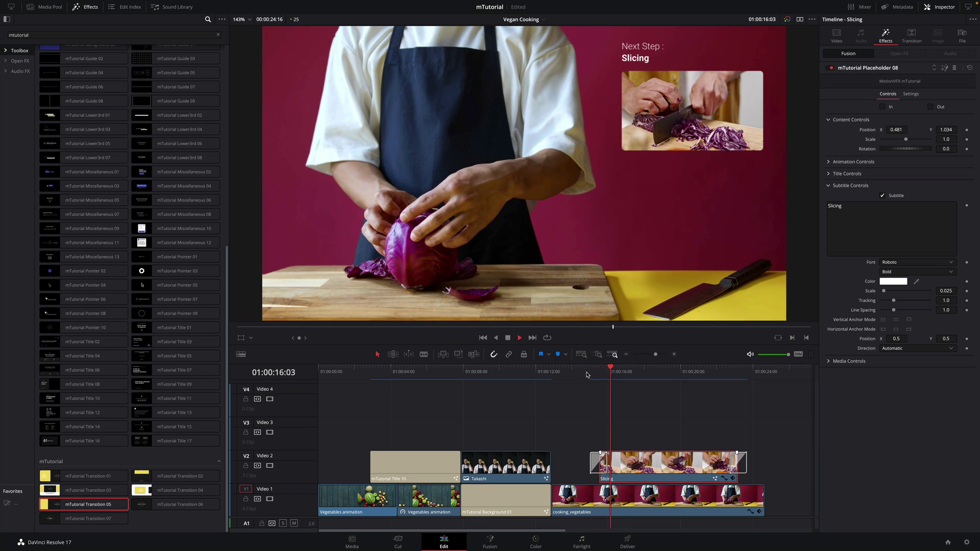